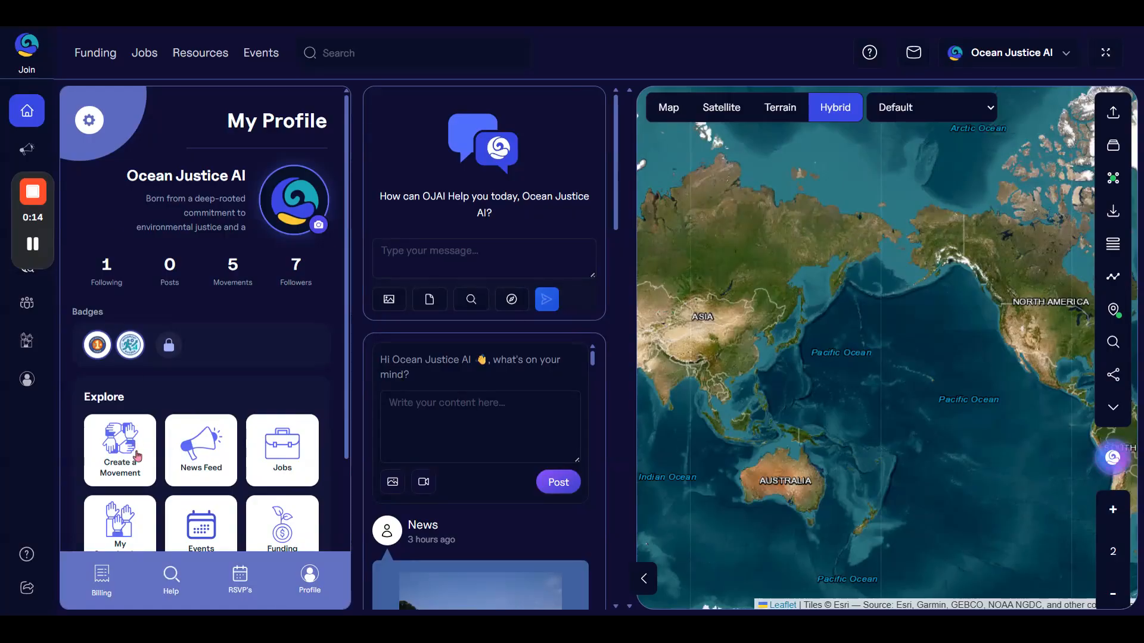
Step: Open the Movements page from the dashboard
drag(33, 251, 1070, 169)
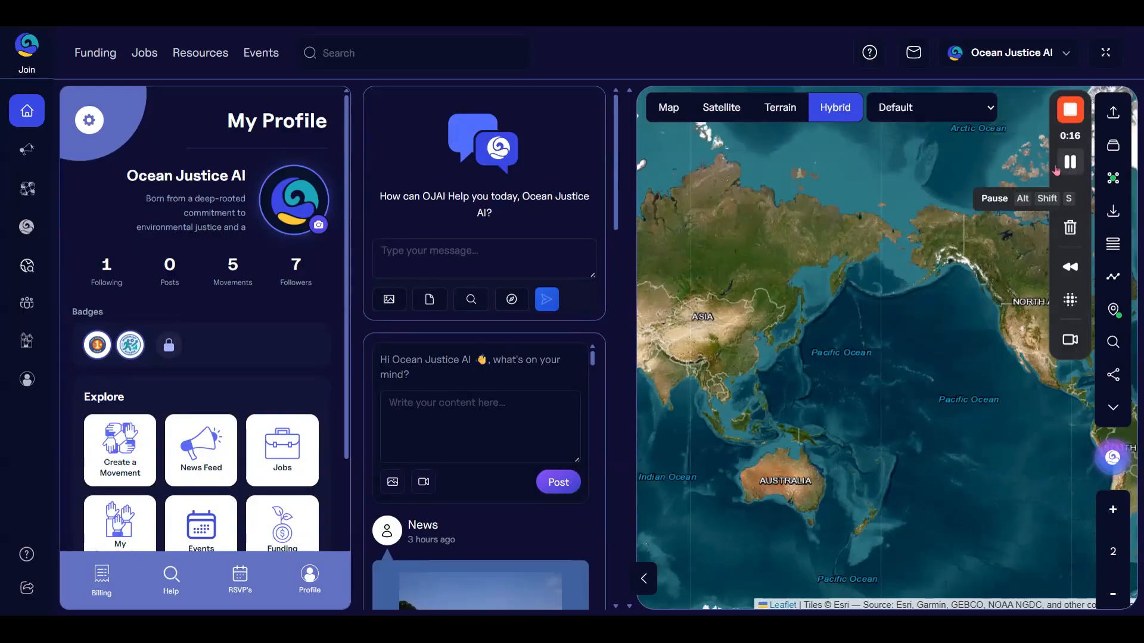
mouse_move(36, 274)
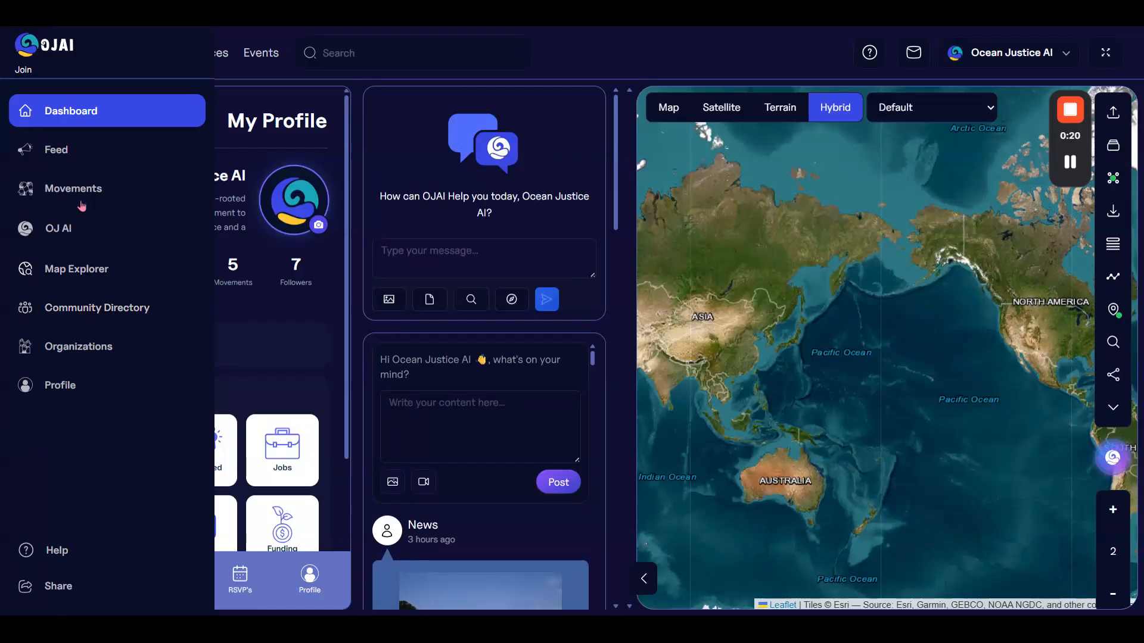
click(85, 195)
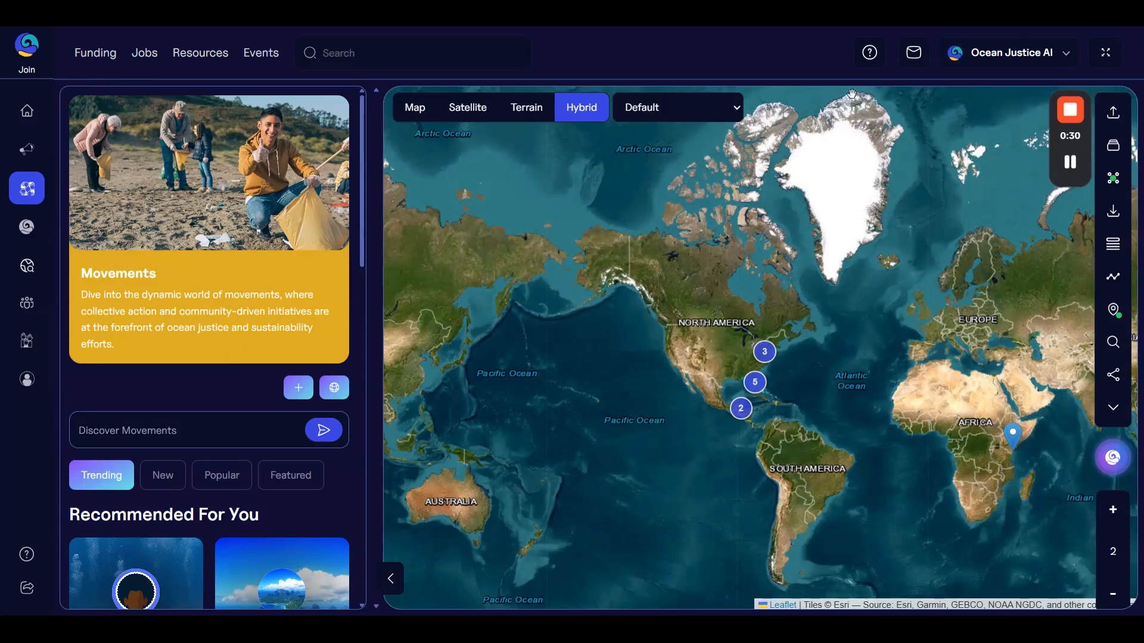
Step: Open the Ocean Justice AI account profile and view its list of movements
click(995, 62)
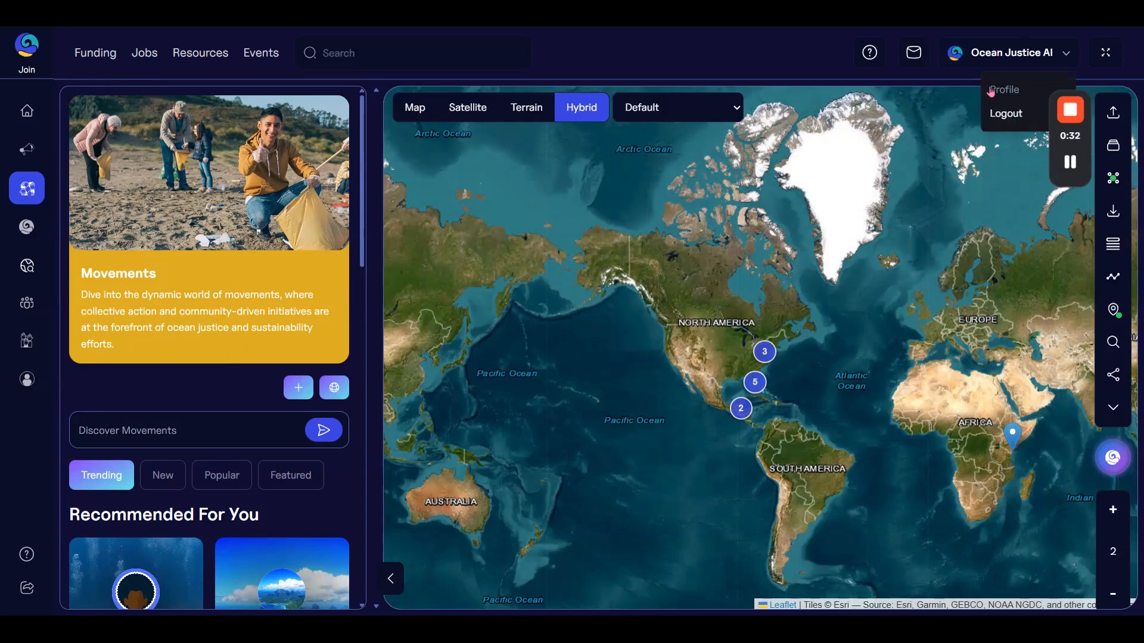
click(1007, 89)
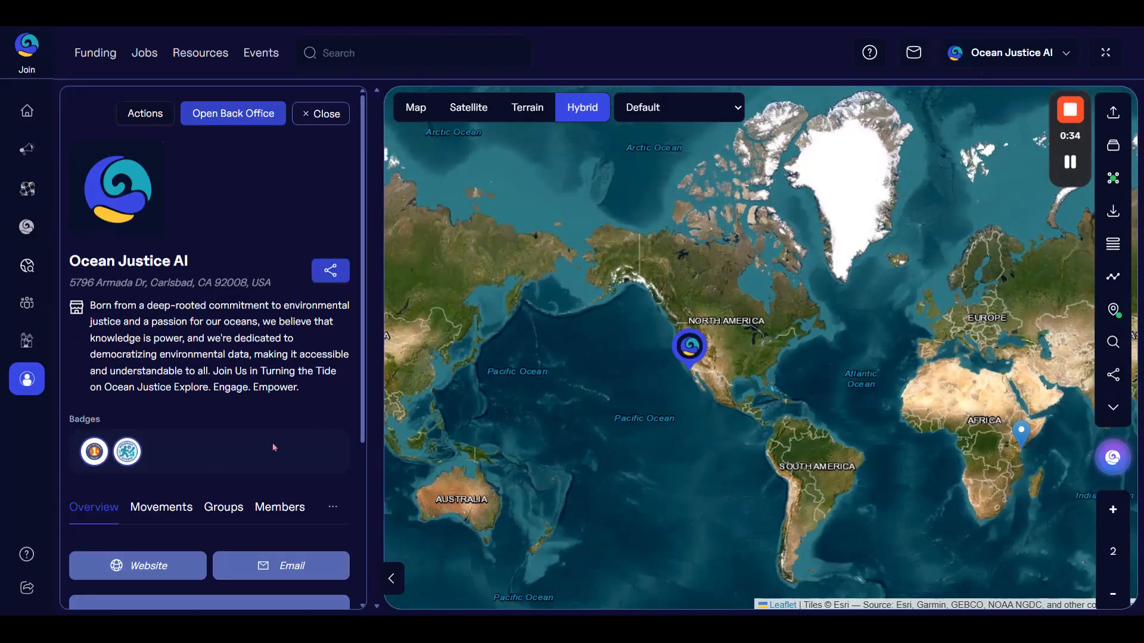
click(160, 507)
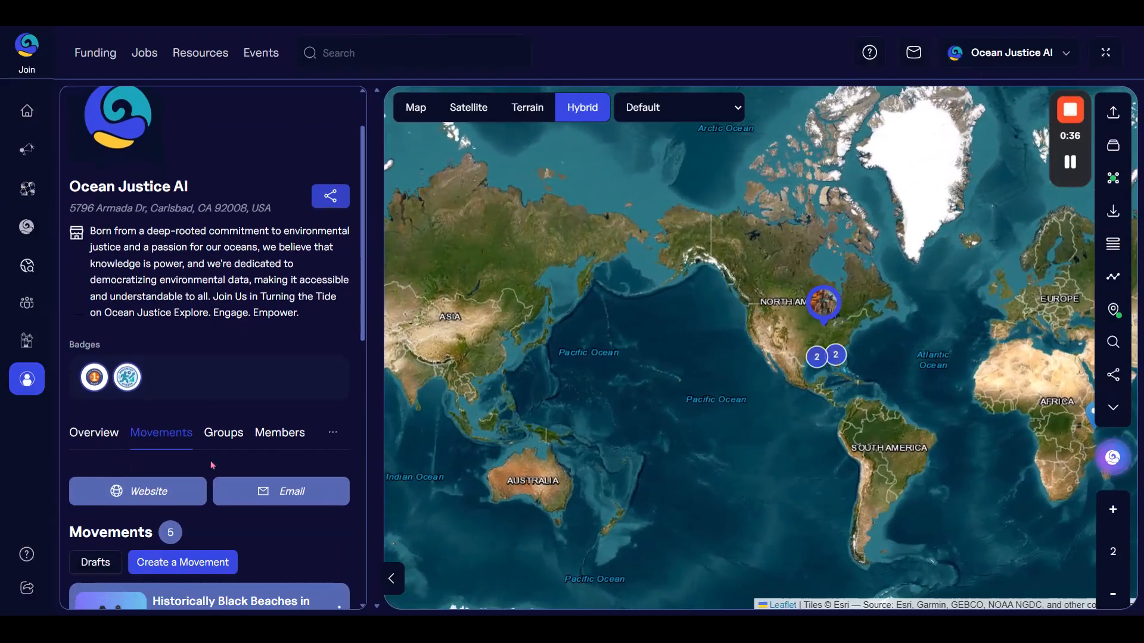
scroll(207, 470, down, 3)
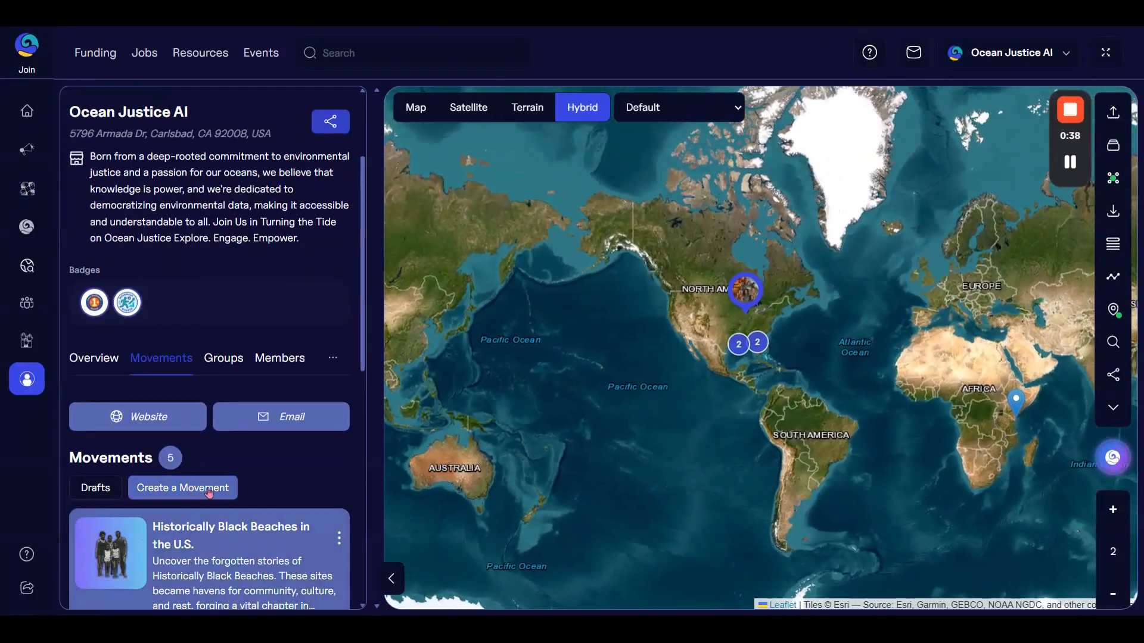
Step: Open the Create a Movement form from the dashboard's Explore section, and close it without filling it in
click(80, 127)
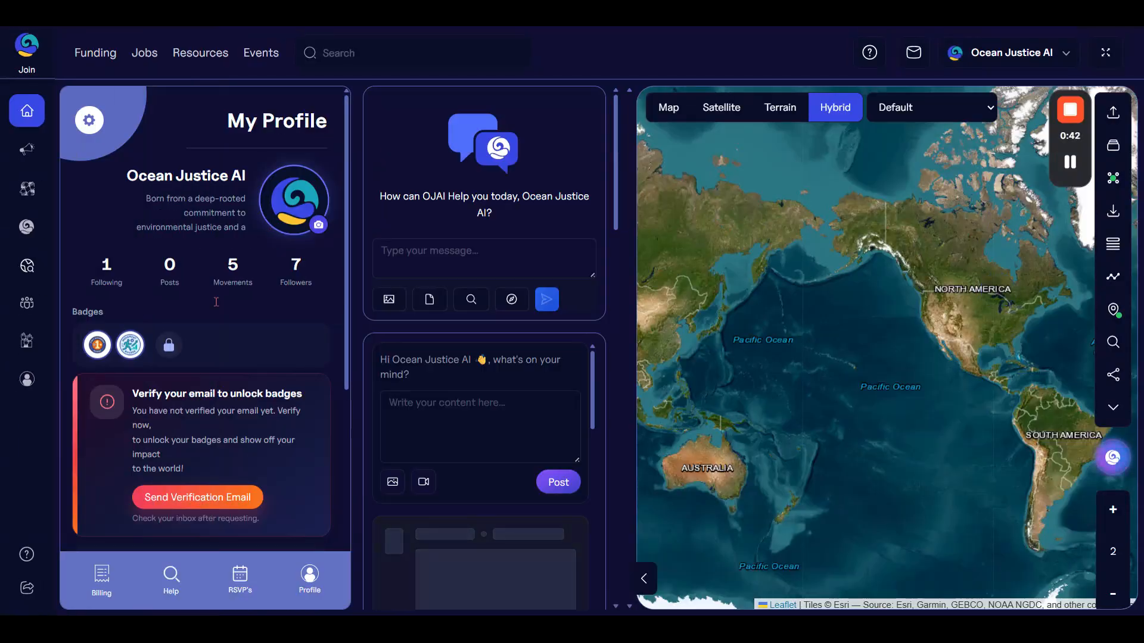
scroll(232, 367, down, 6)
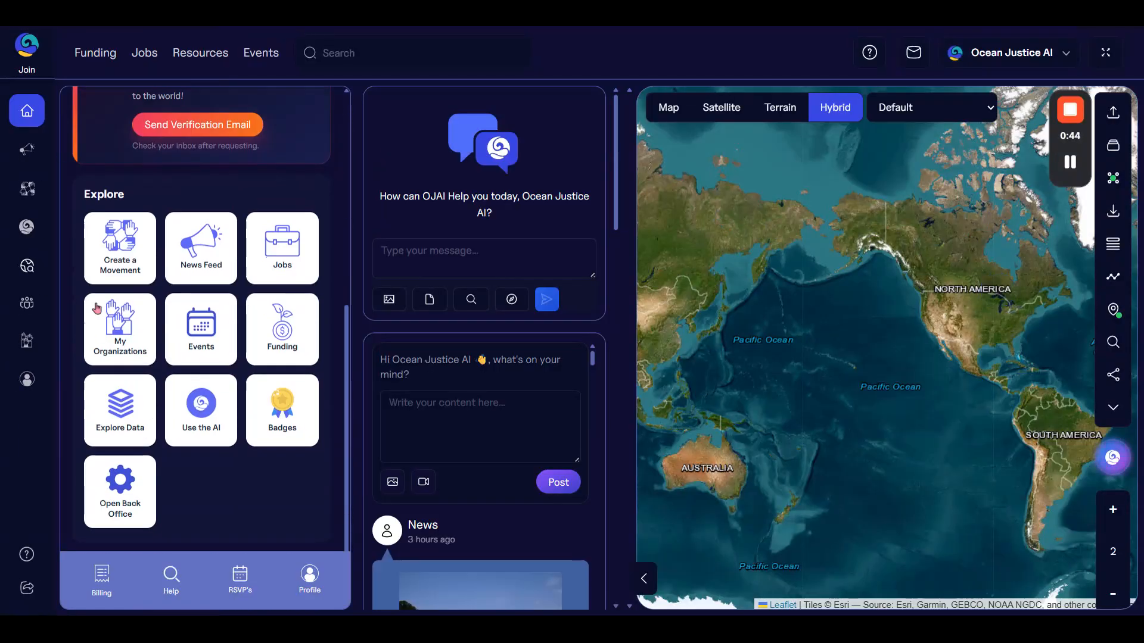
click(121, 258)
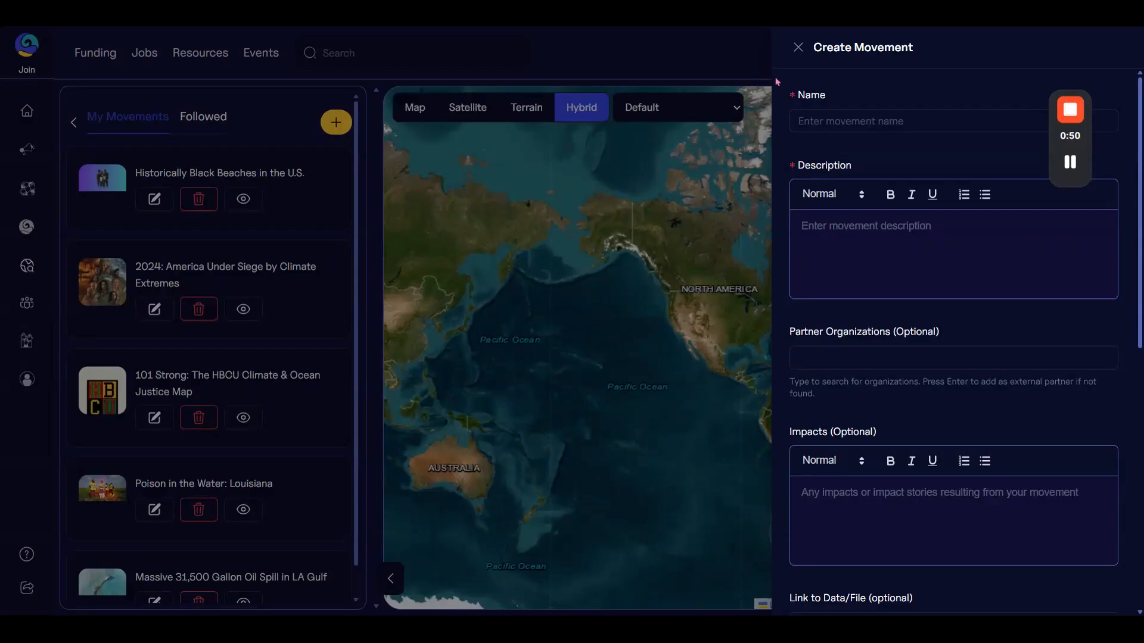
click(799, 47)
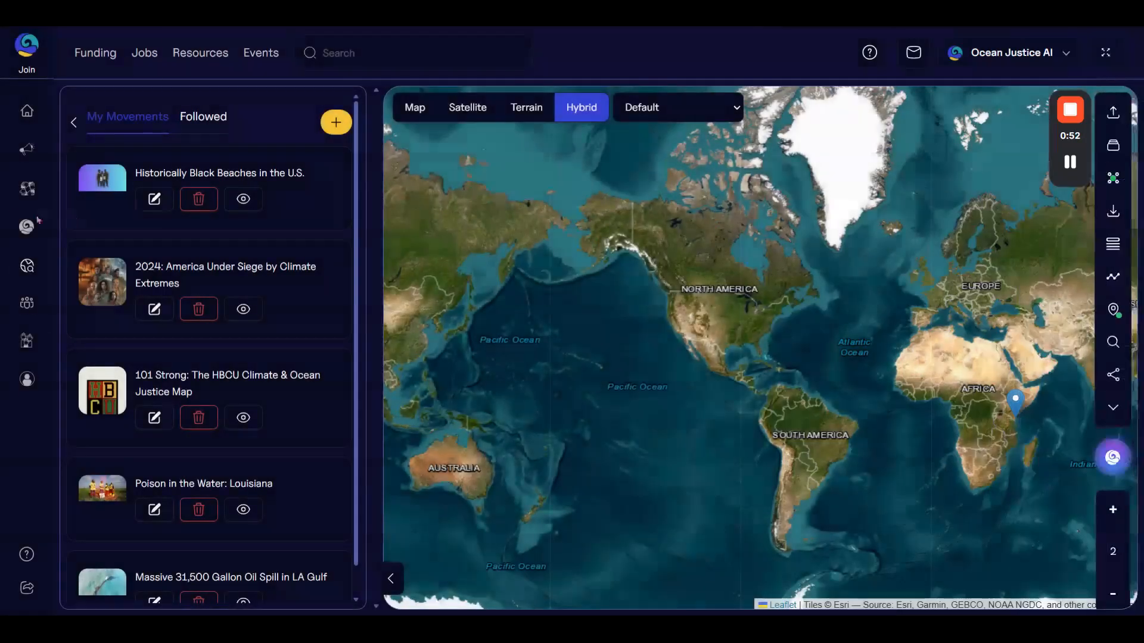
Step: Return to the Movements page and preview the Historically Black Beaches in the U.S. movement from its Florida map marker
click(64, 194)
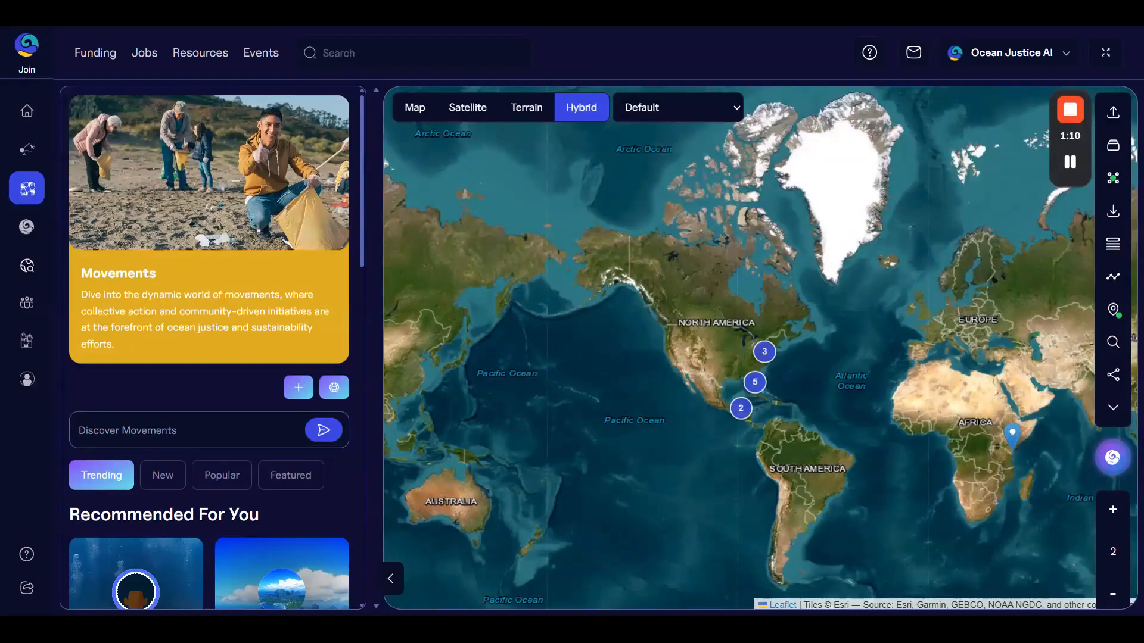
scroll(758, 382, up, 2)
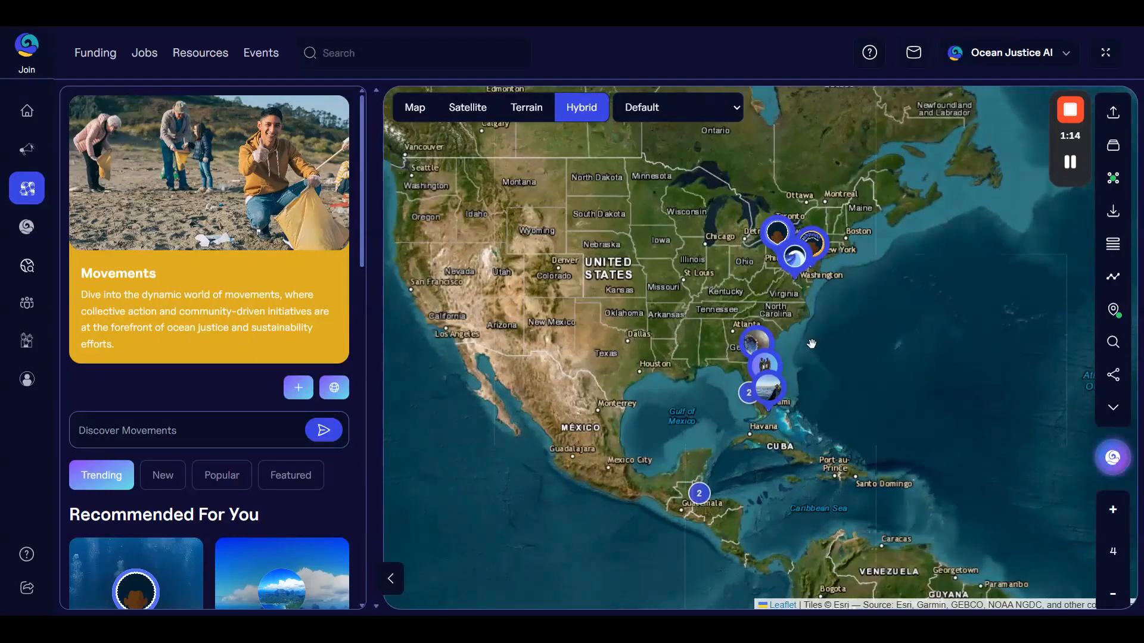
drag(823, 415, 744, 292)
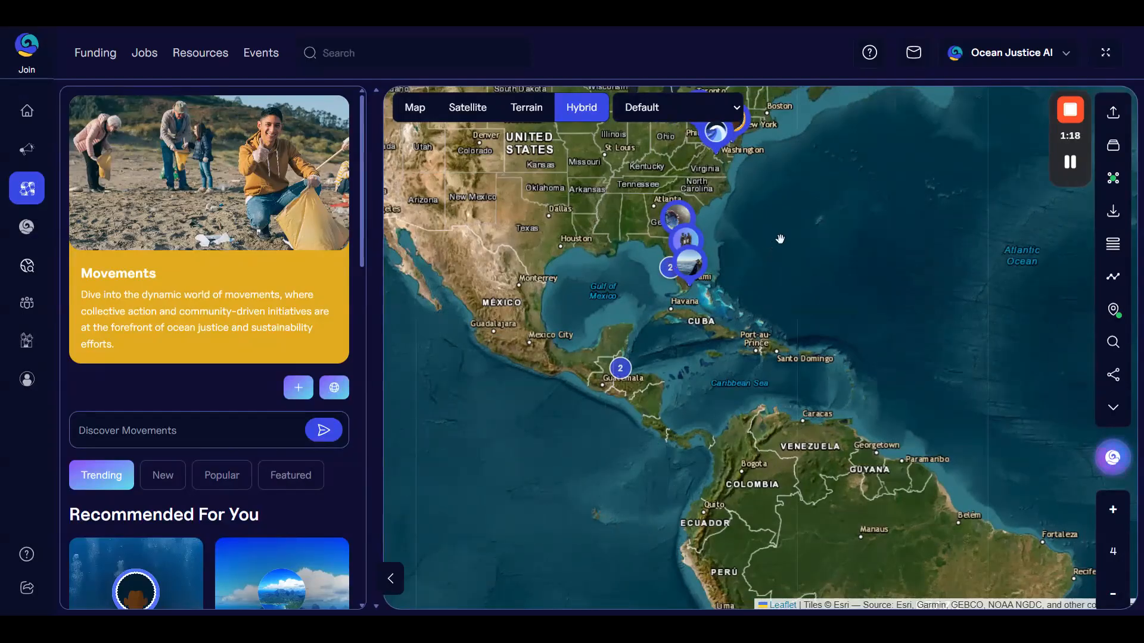
drag(834, 256, 687, 302)
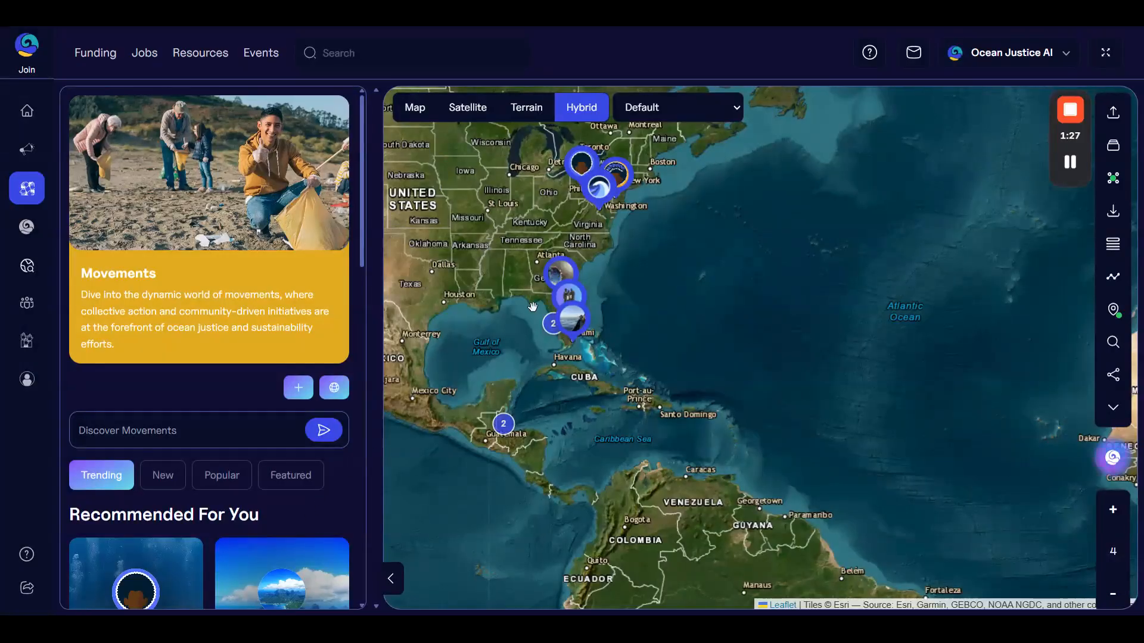
click(570, 295)
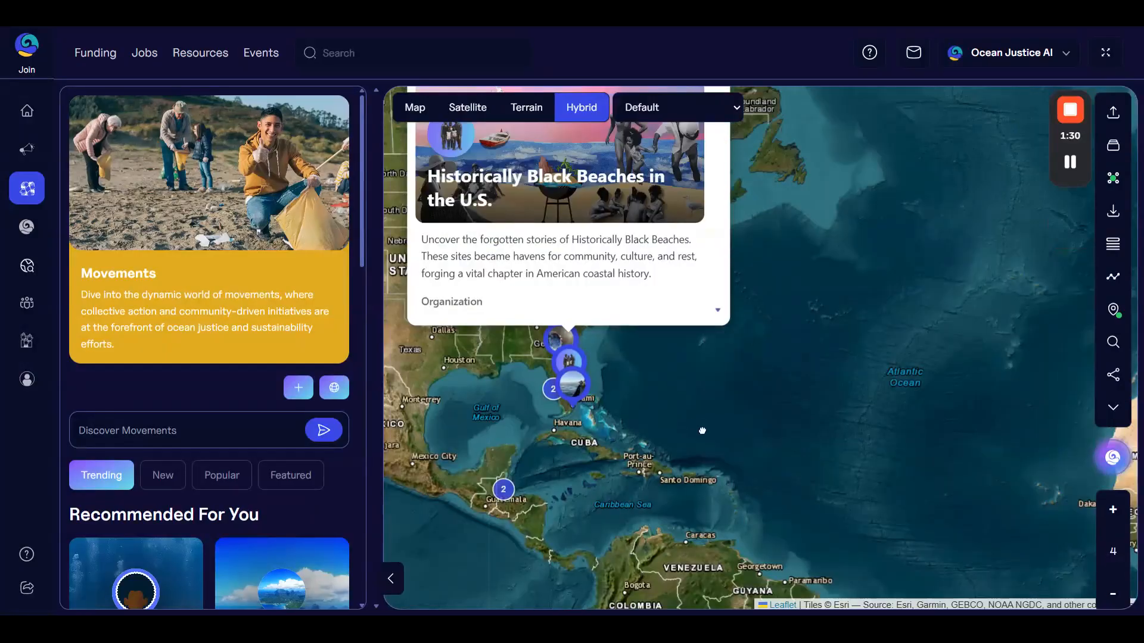
Step: Open the Historically Black Beaches in the U.S. movement from the recommended movements
scroll(262, 429, down, 6)
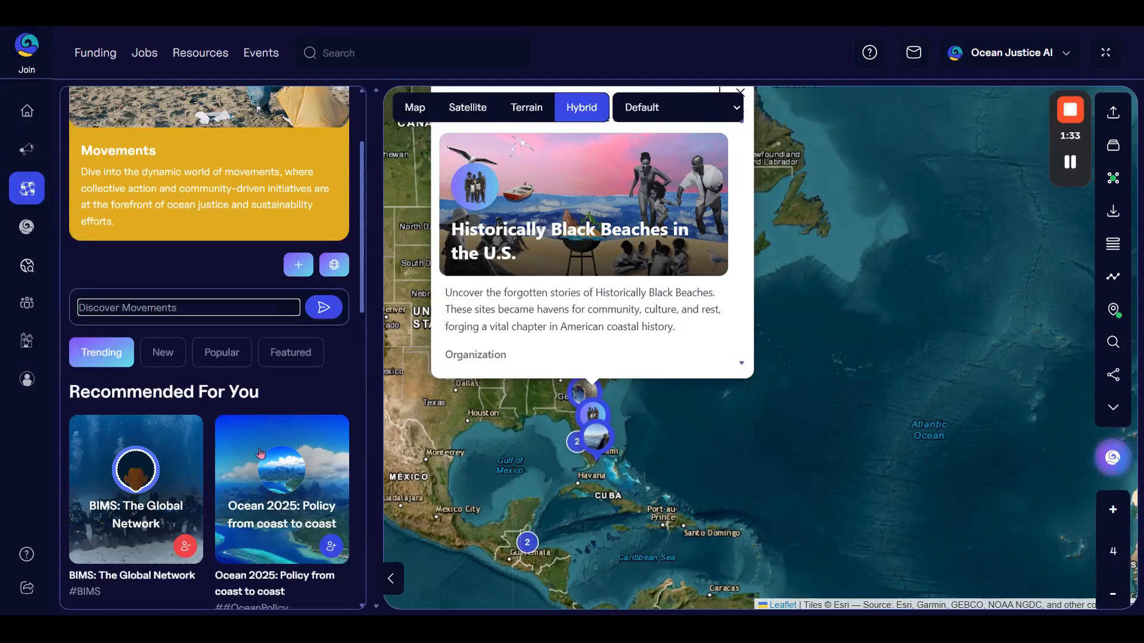
scroll(248, 413, down, 5)
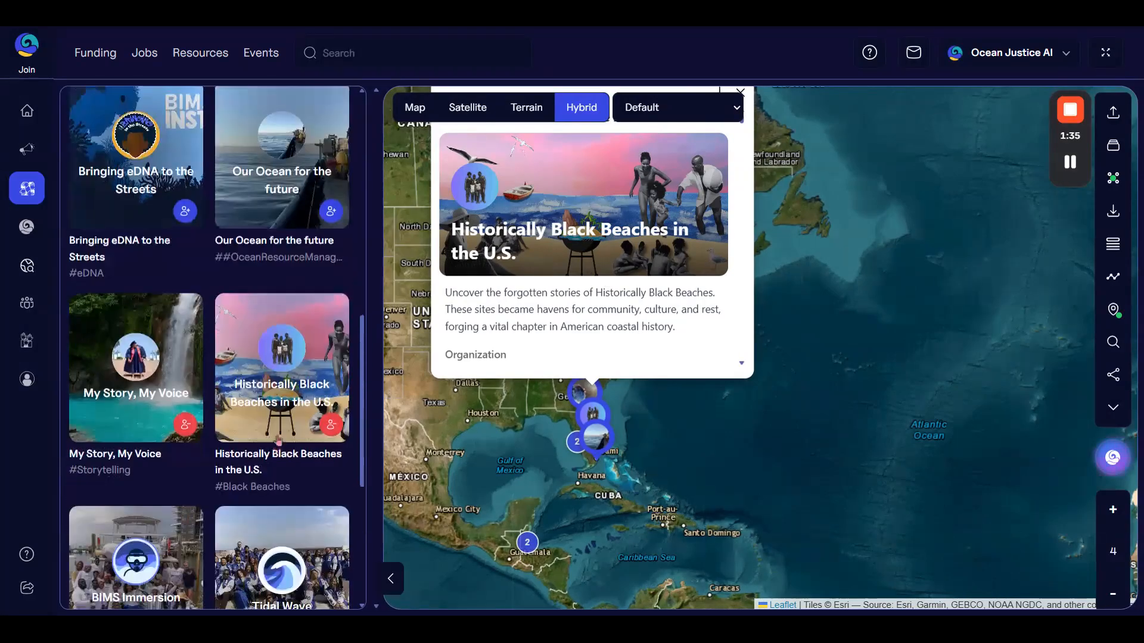
click(293, 351)
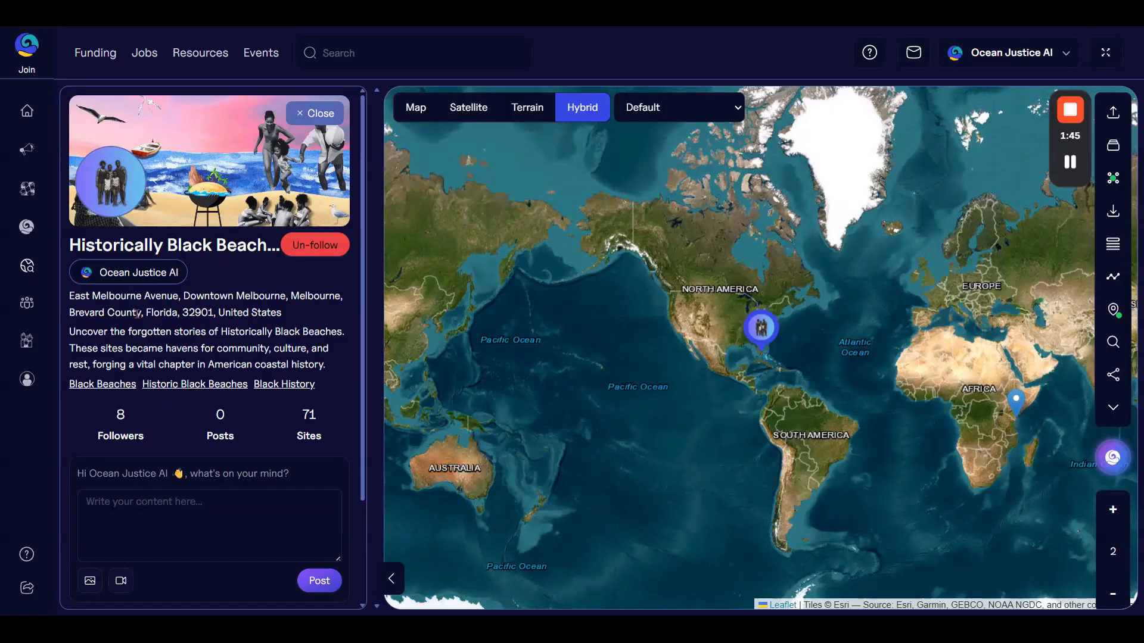
Step: Review the movement's location, description and hashtags, highlighting the location and description text
drag(70, 295, 274, 377)
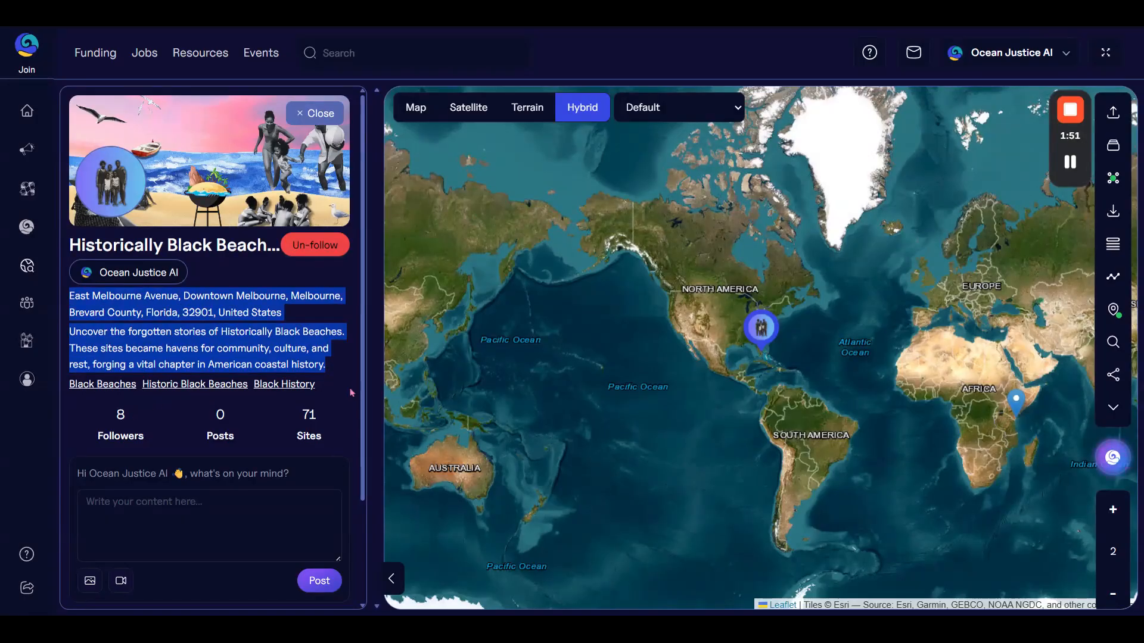
scroll(350, 398, down, 1)
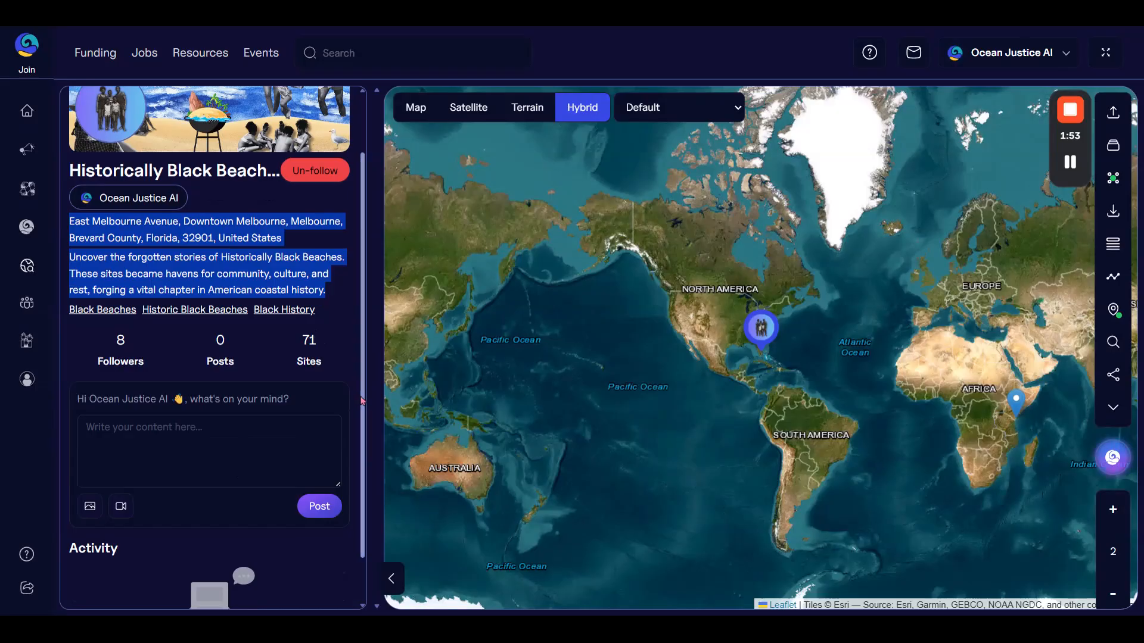
click(354, 365)
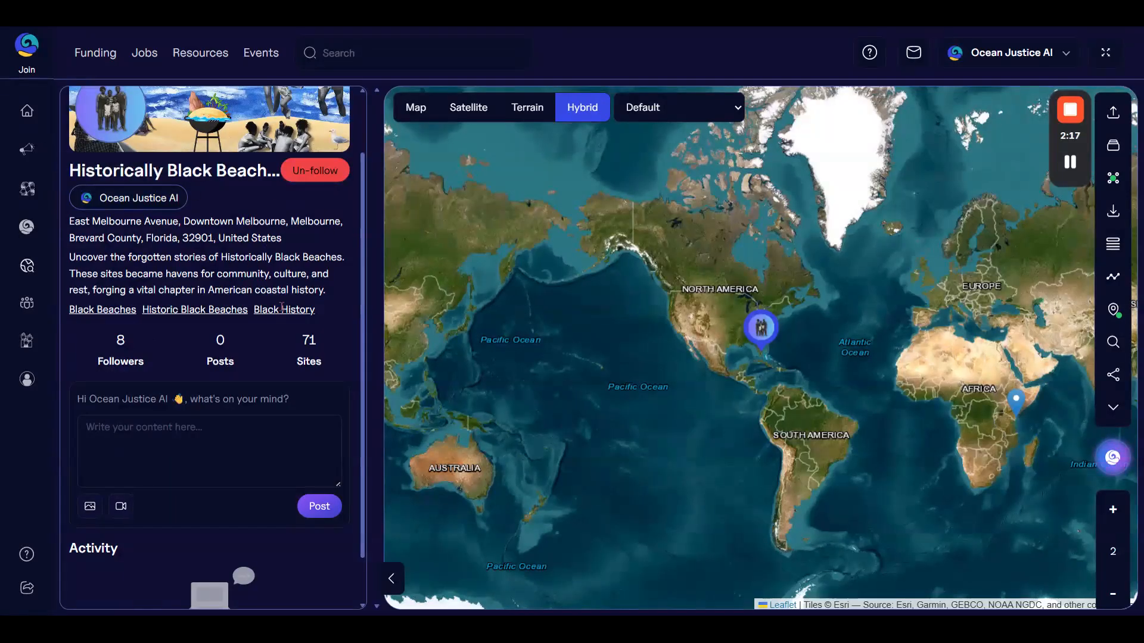
click(219, 432)
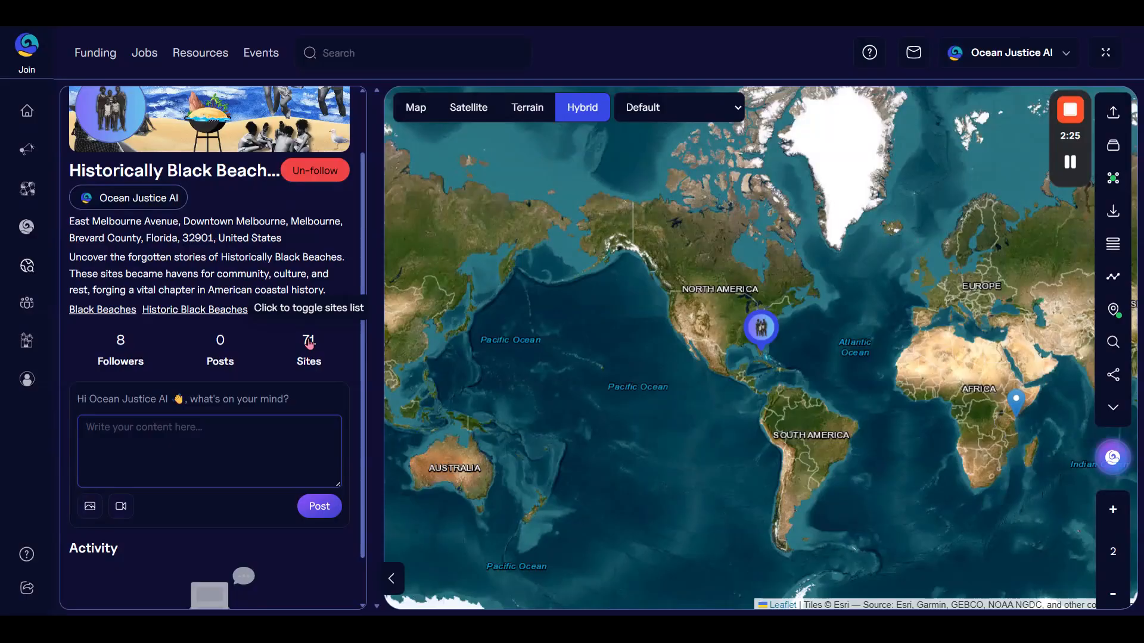
Step: Show the movement's sites list, and locate Tyler's Beach and Elizabeth River at Plantation Beach on the map
click(308, 343)
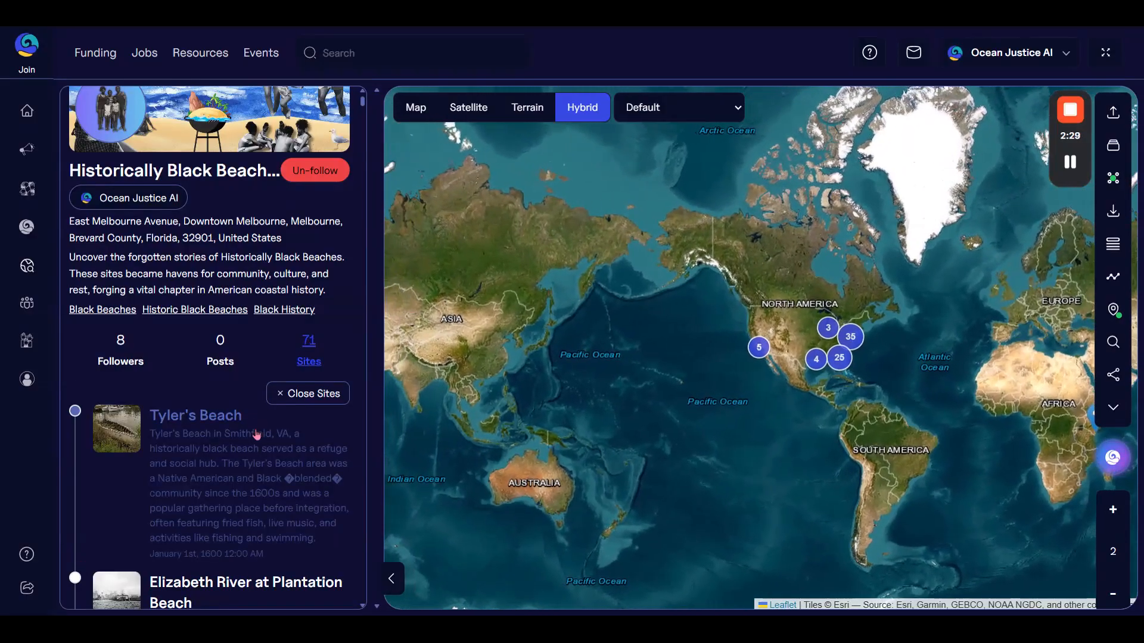
scroll(247, 441, down, 6)
scroll(217, 313, up, 4)
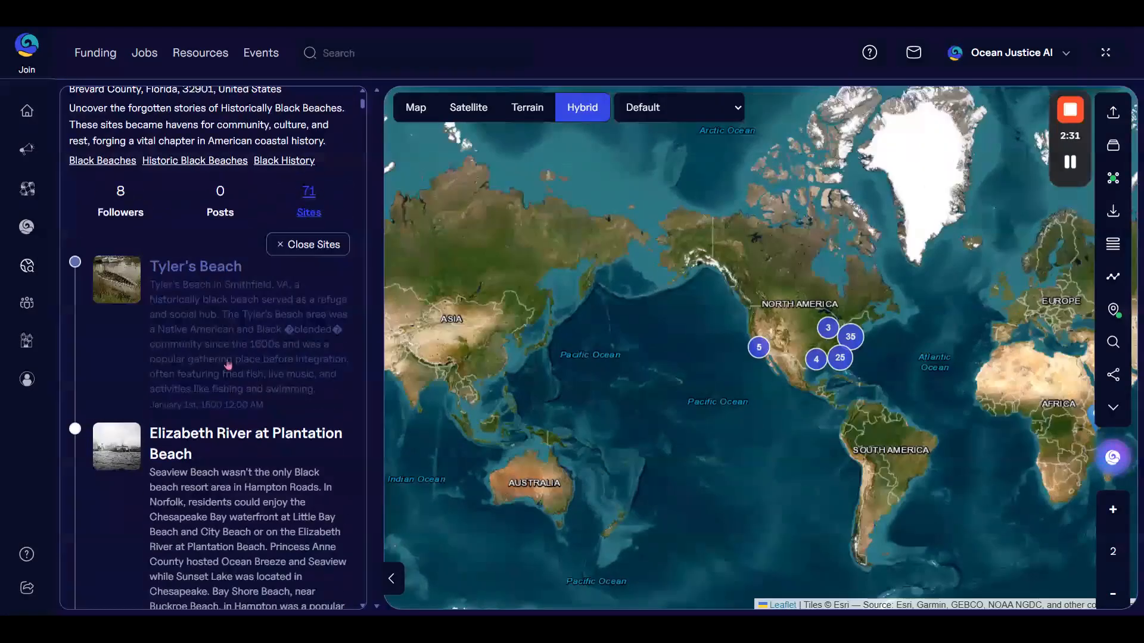
click(219, 310)
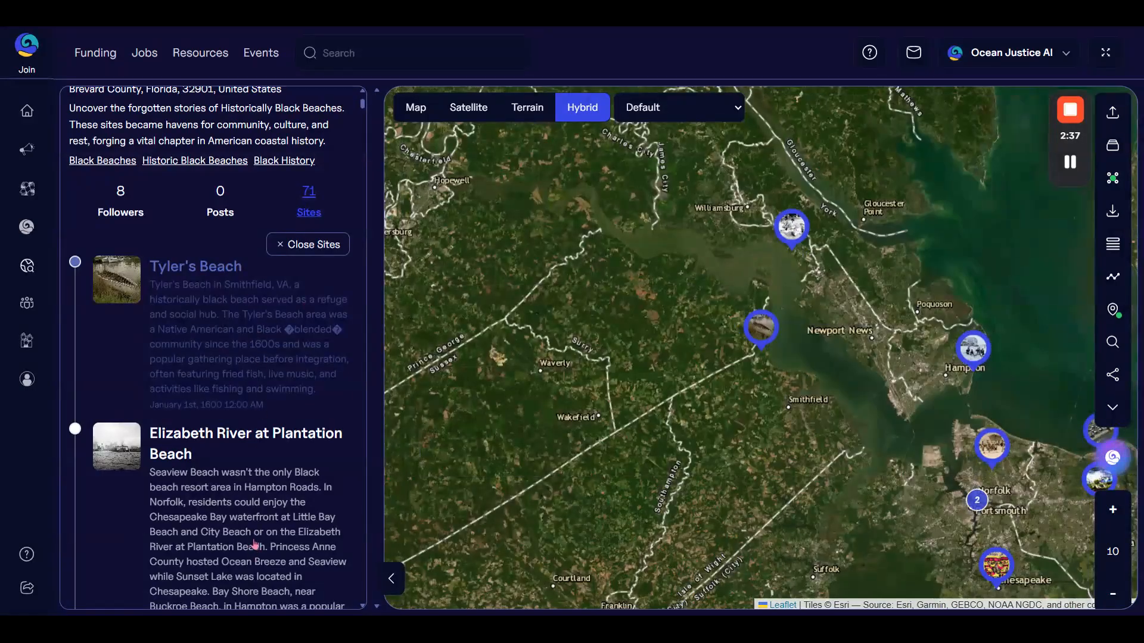
click(257, 538)
Step: Locate the Gullah/Geechee Sea Islands, Little St. Simons Island and St. Helena Island sites on the map from the sites list
scroll(247, 488, down, 5)
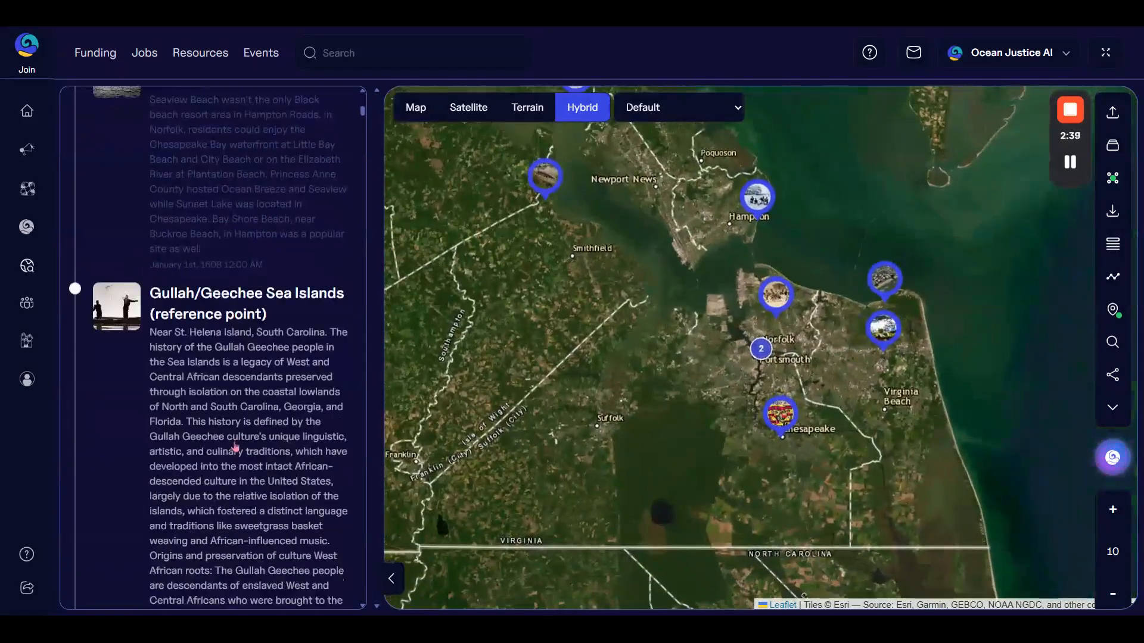
click(238, 440)
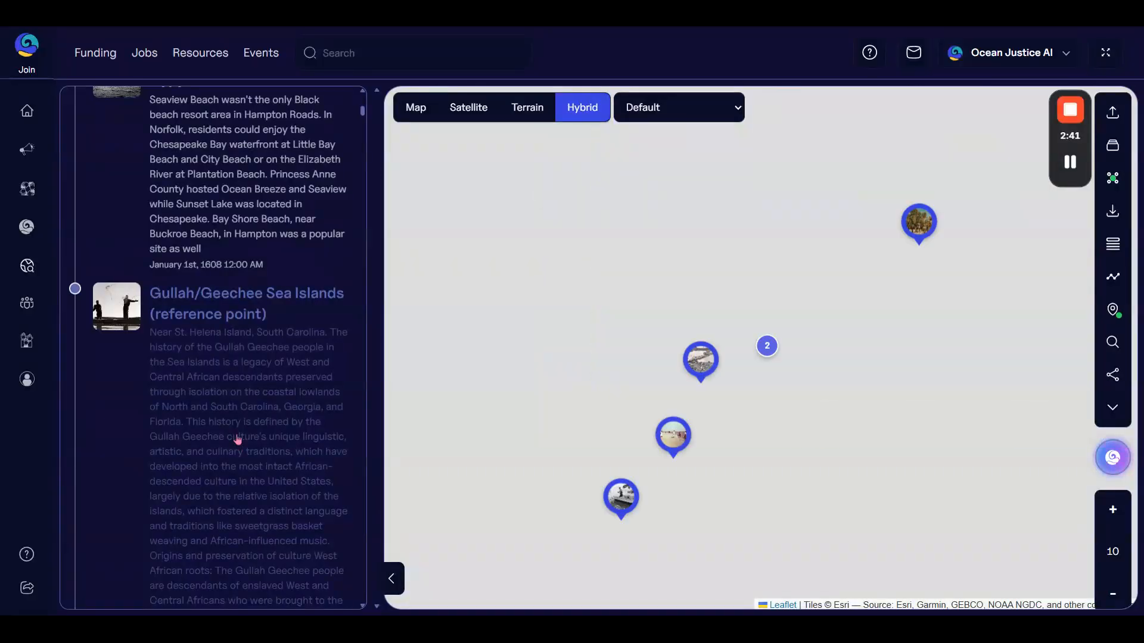
scroll(239, 439, down, 1)
scroll(238, 440, down, 7)
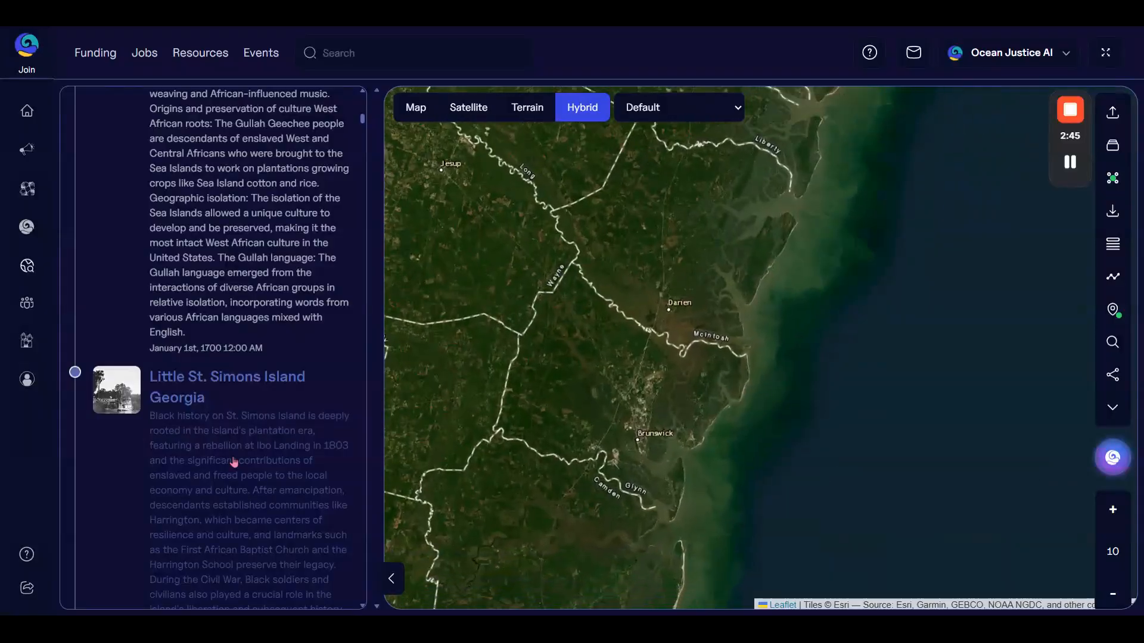
scroll(234, 462, down, 6)
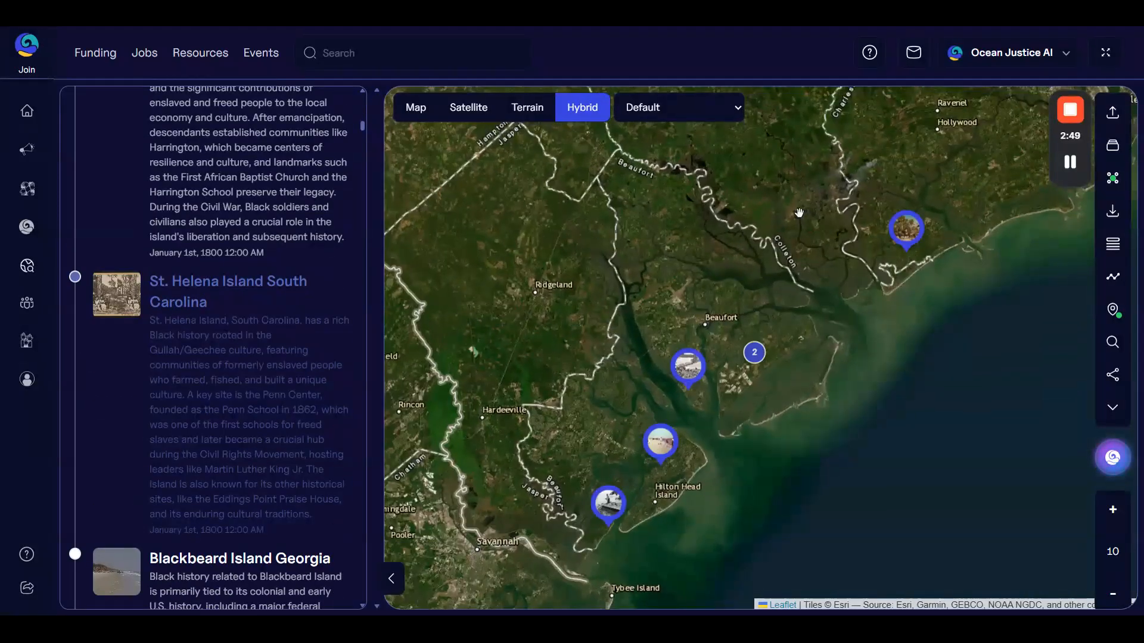
Step: Open the Hilton Head Island Jekyll Island, Georgia site from its map marker and view its beach photo enlarged
click(670, 444)
click(542, 232)
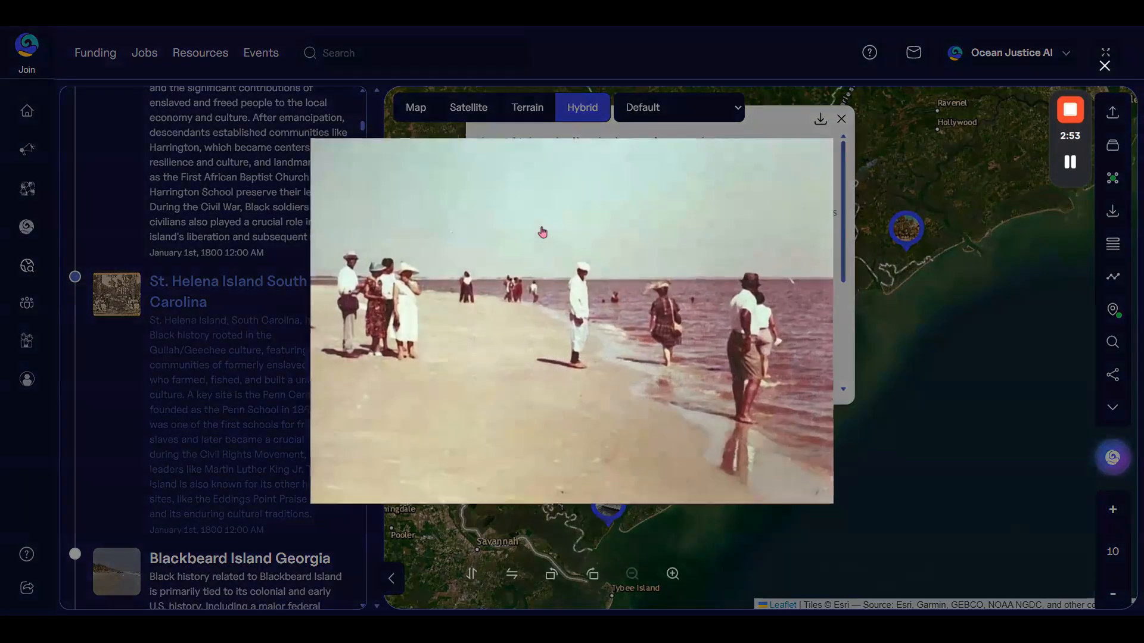
click(752, 131)
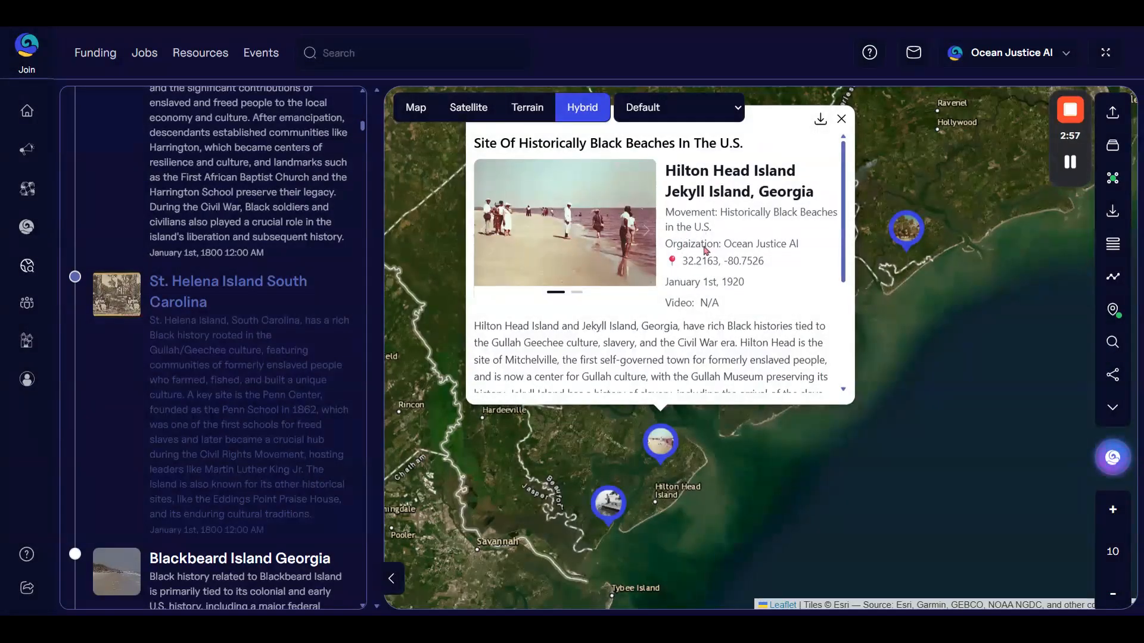
Step: View the site's second photo, read through its description, and close the site details
click(647, 237)
scroll(713, 330, down, 3)
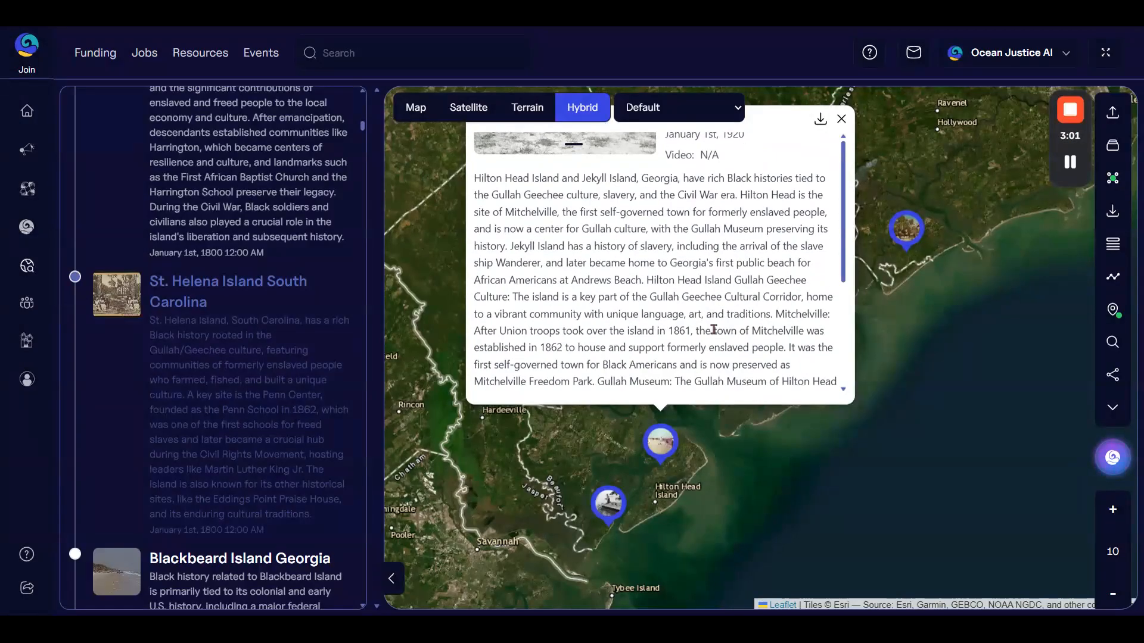
scroll(714, 331, up, 3)
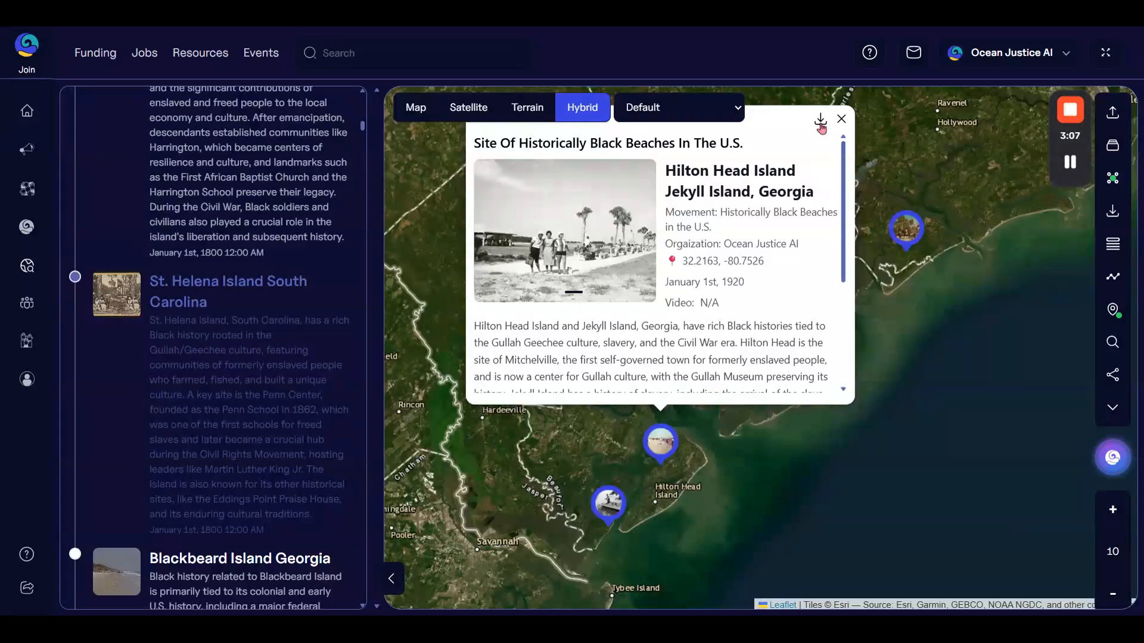
click(841, 119)
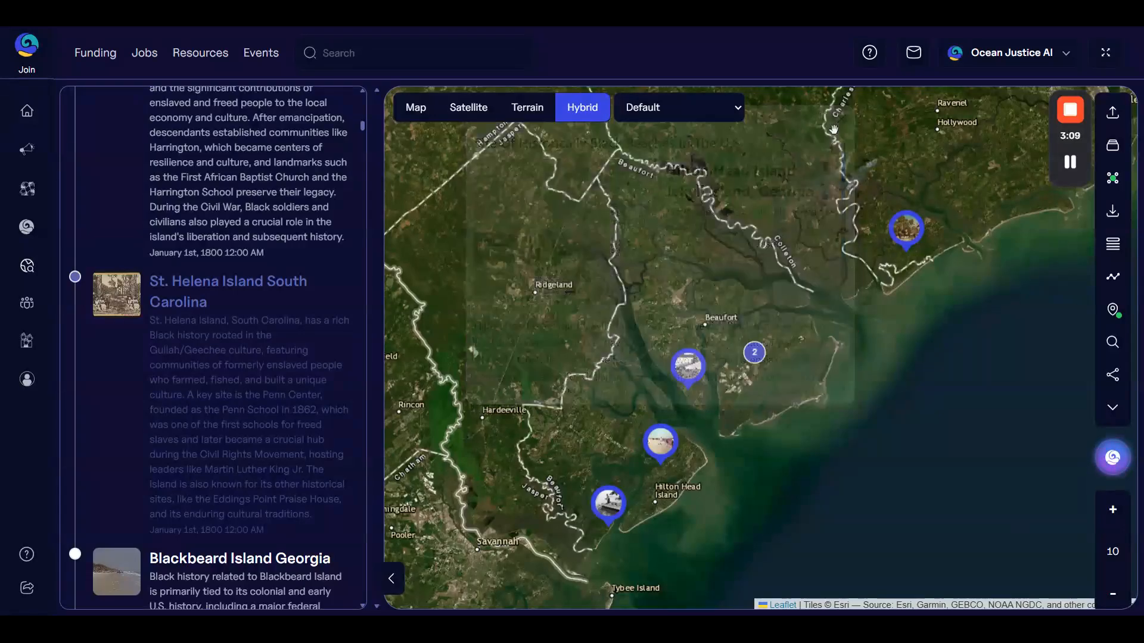
Step: Show the movement's sites across the eastern United States, trying the Terrain base map and setting the map to Satellite
scroll(627, 272, down, 3)
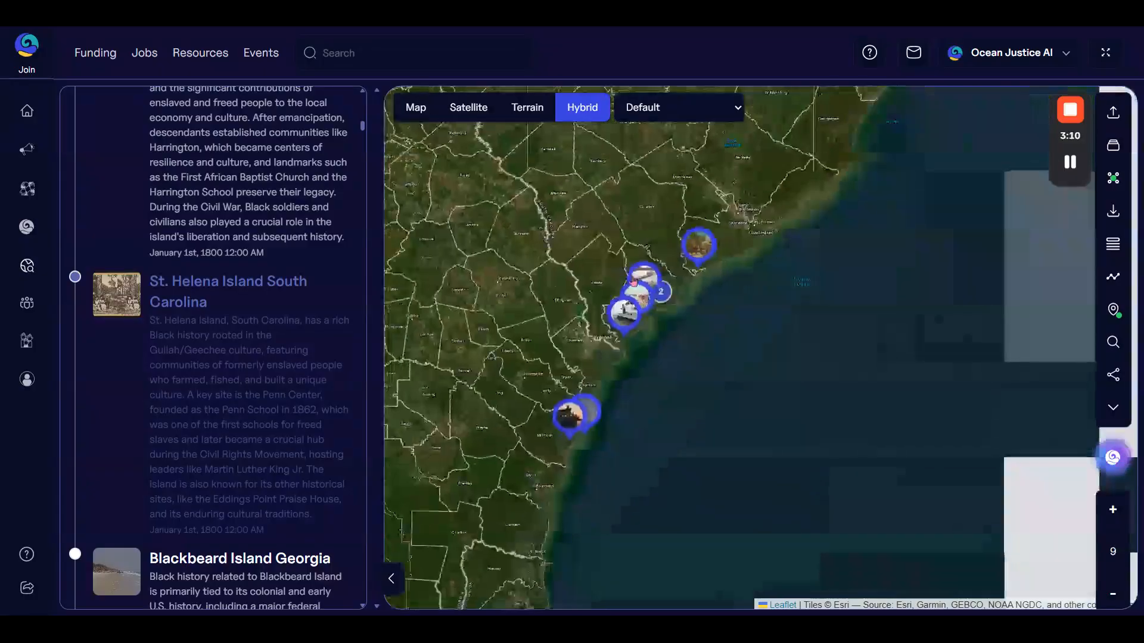
scroll(628, 287, down, 3)
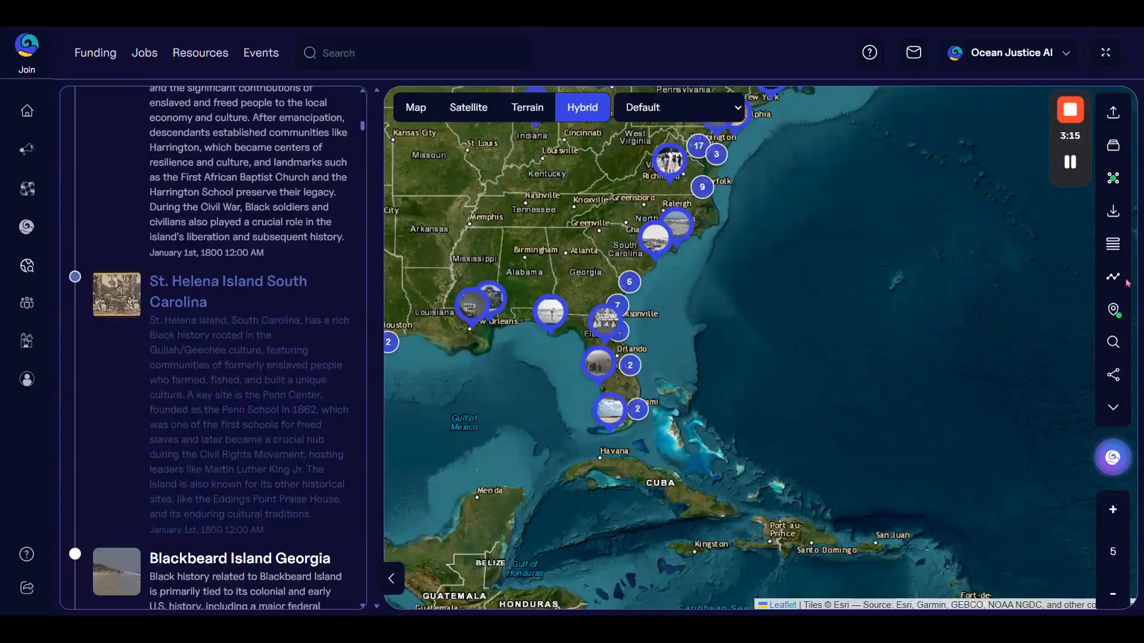
drag(516, 228, 616, 248)
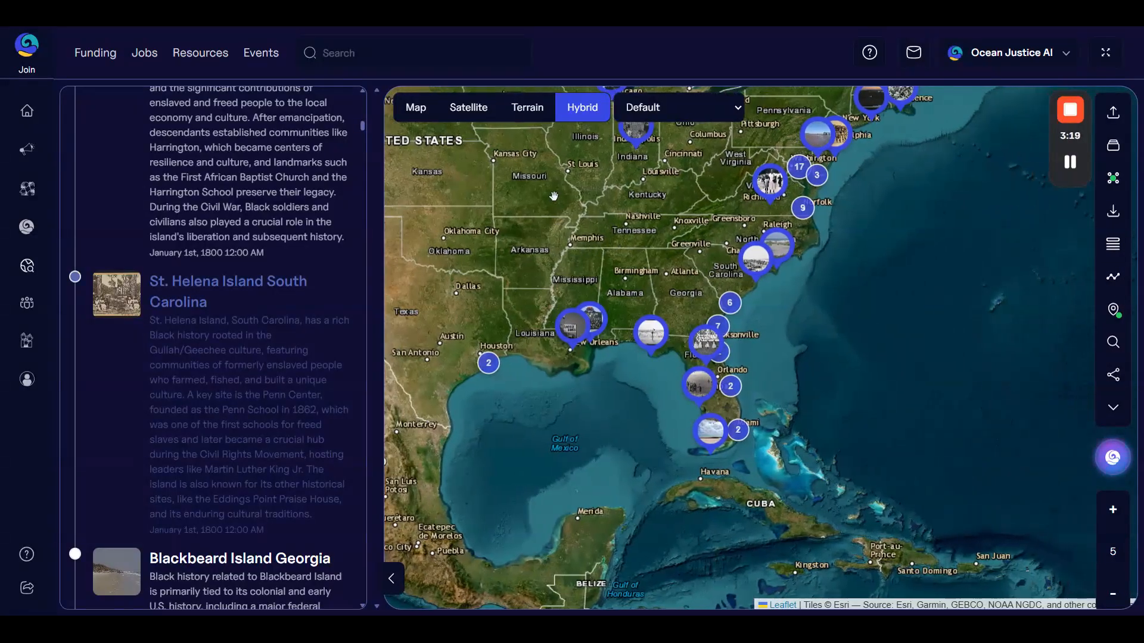
click(532, 116)
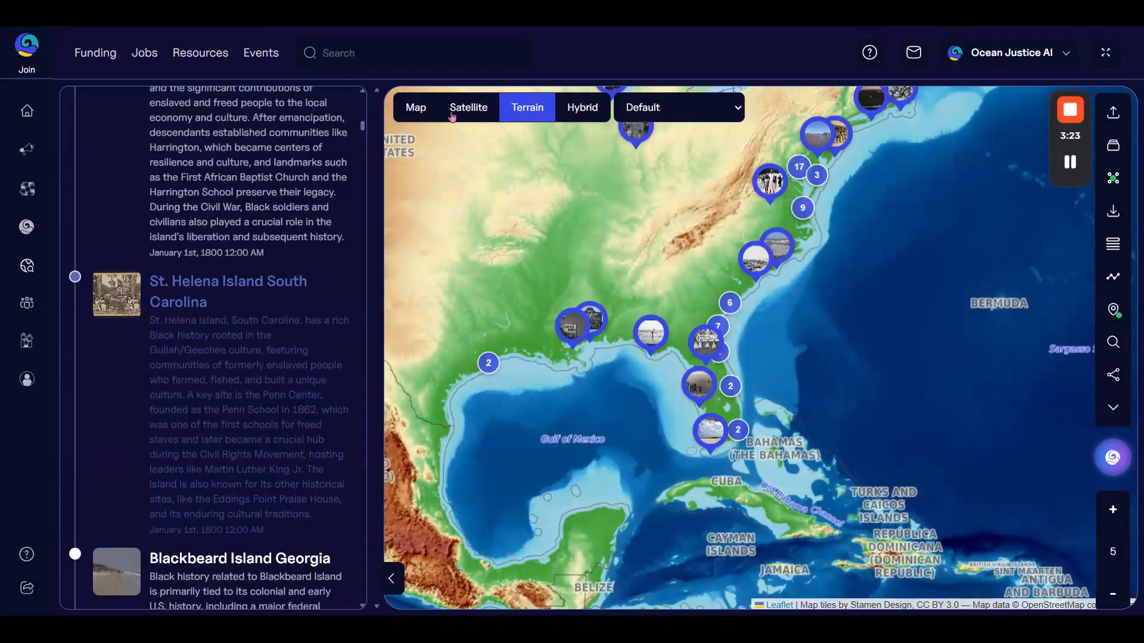
click(454, 114)
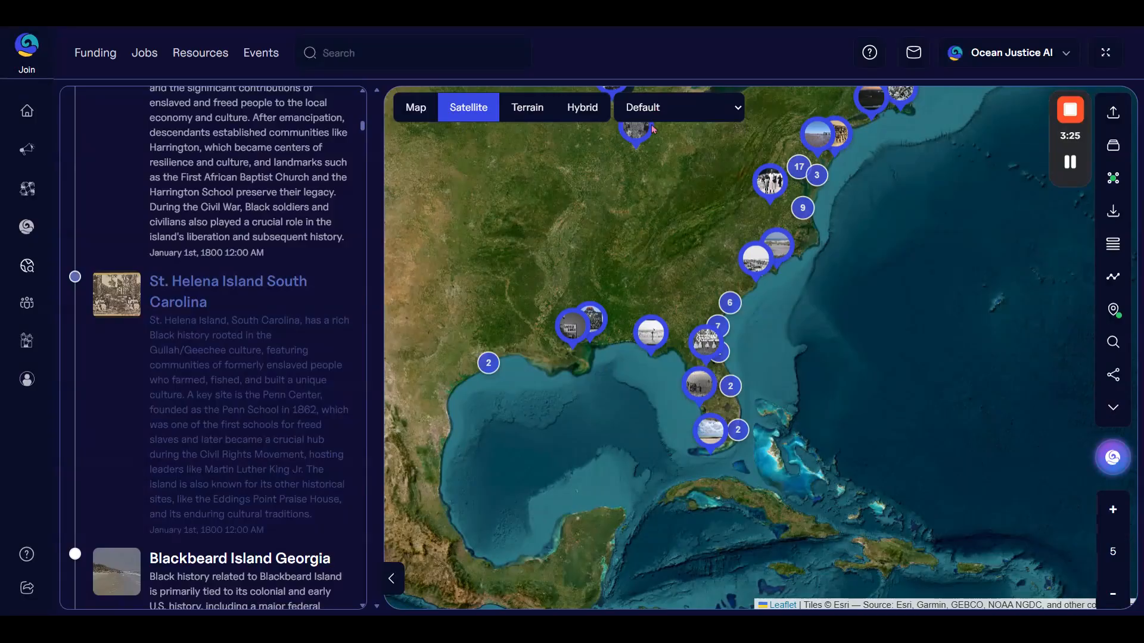
drag(888, 240, 899, 241)
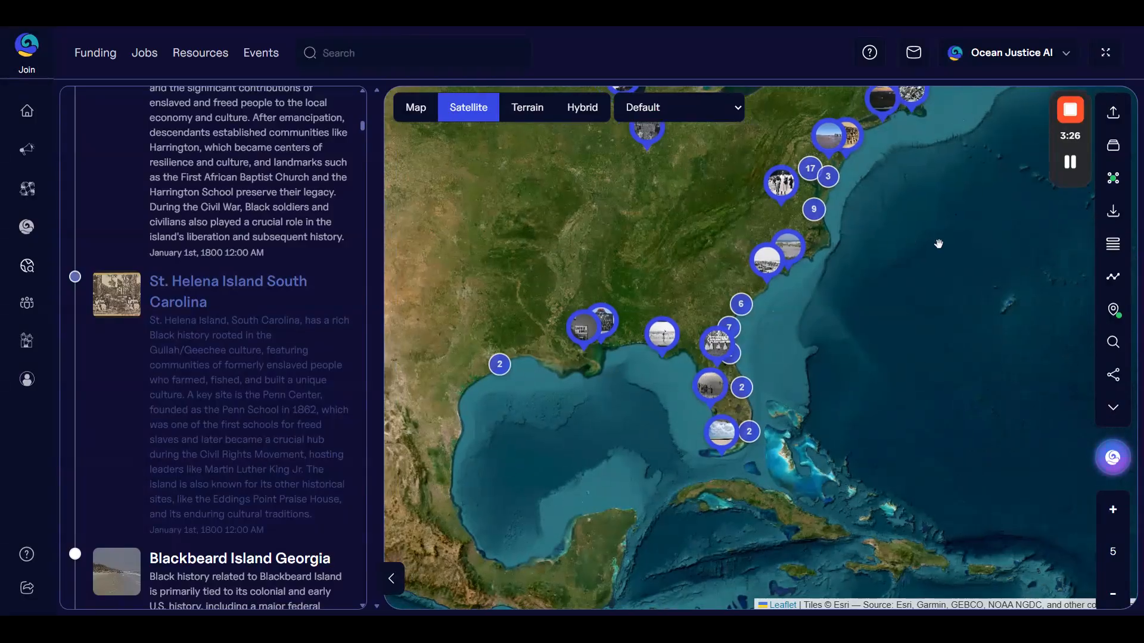
Step: Place a drawing point in the Atlantic off the U.S. East Coast, and view the Layers list and Data Catalog
click(1113, 277)
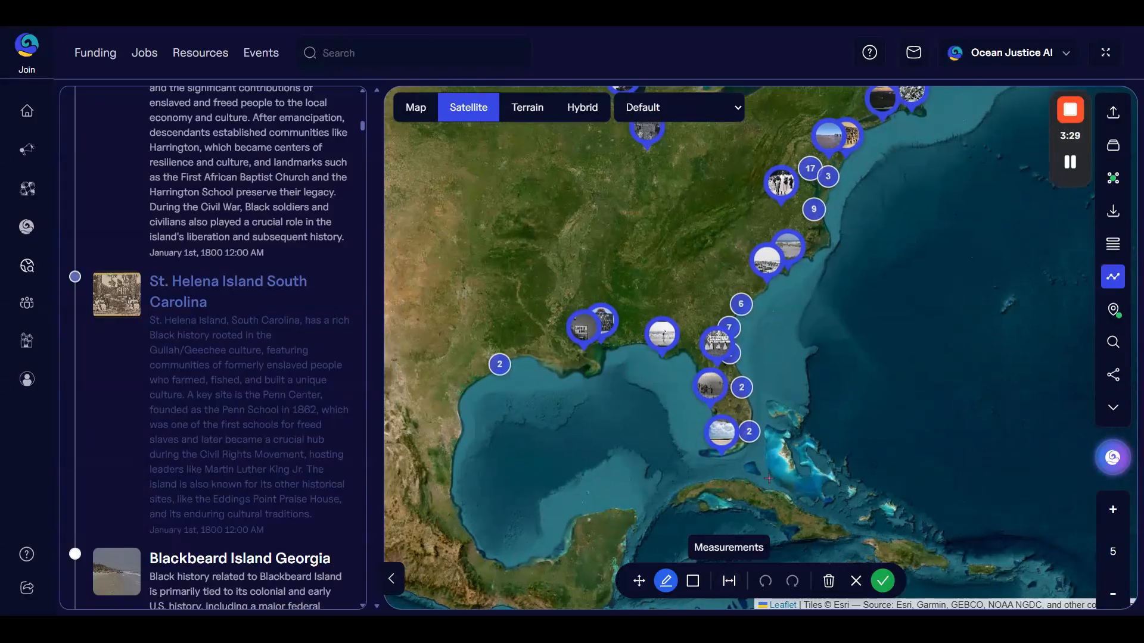
click(927, 249)
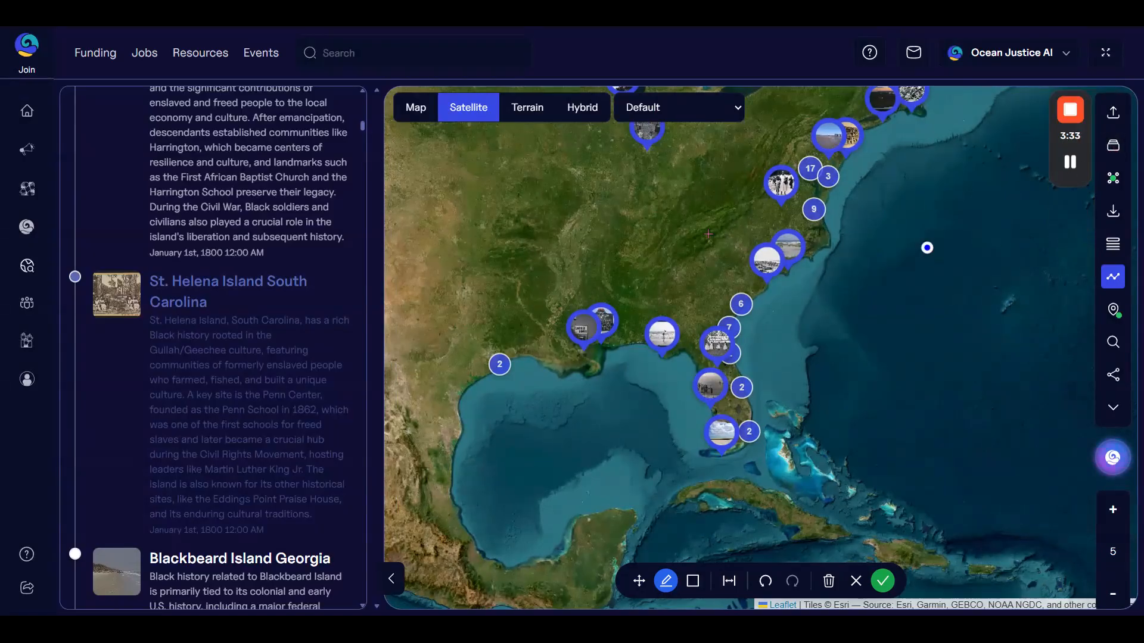
click(1114, 148)
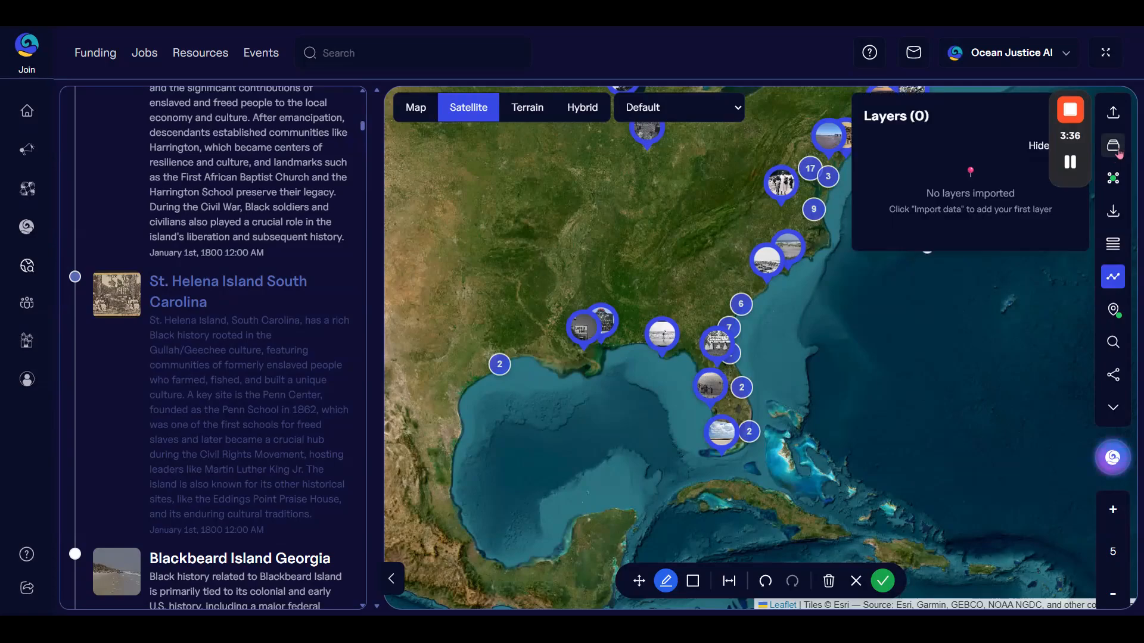
click(1113, 243)
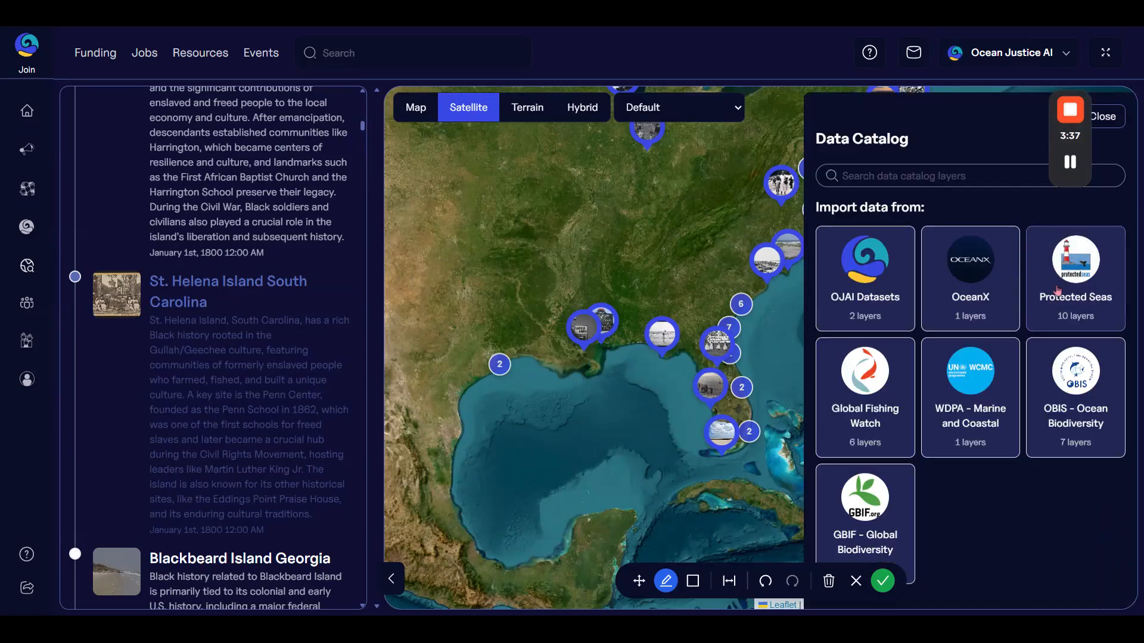
click(1106, 120)
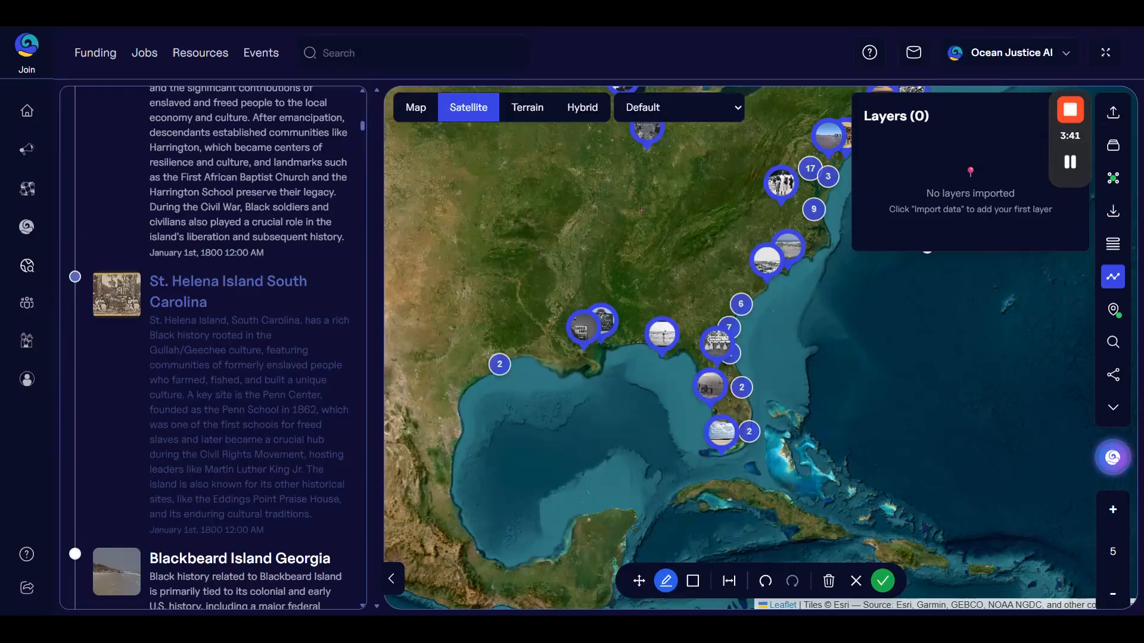
Step: Go to the Dashboard and start creating a new movement from its Explore section
mouse_move(43, 202)
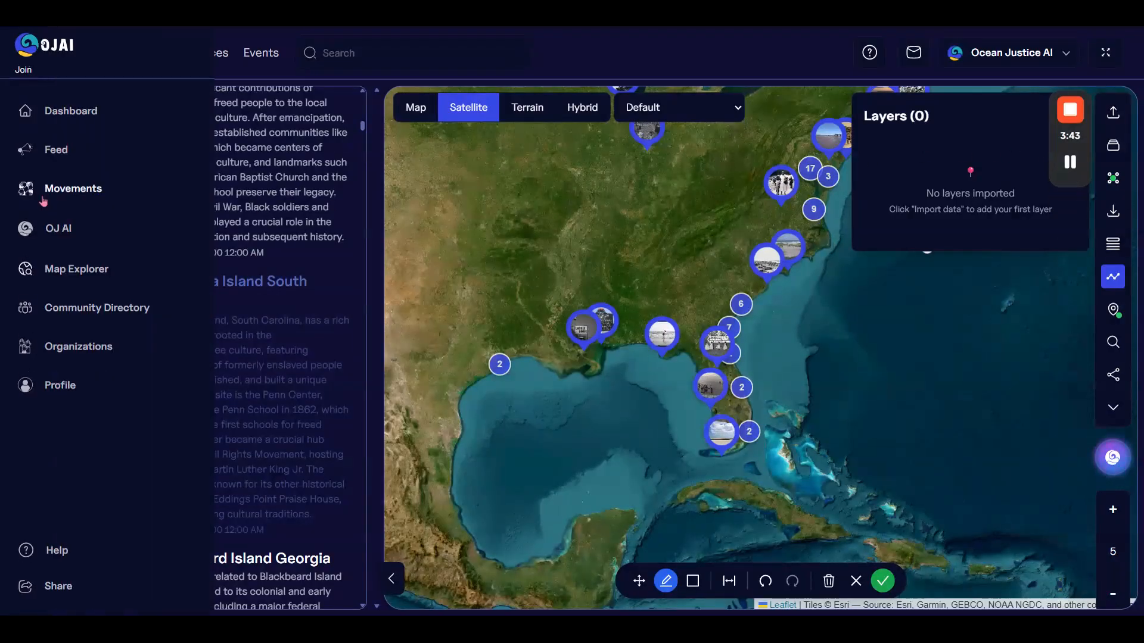
click(65, 117)
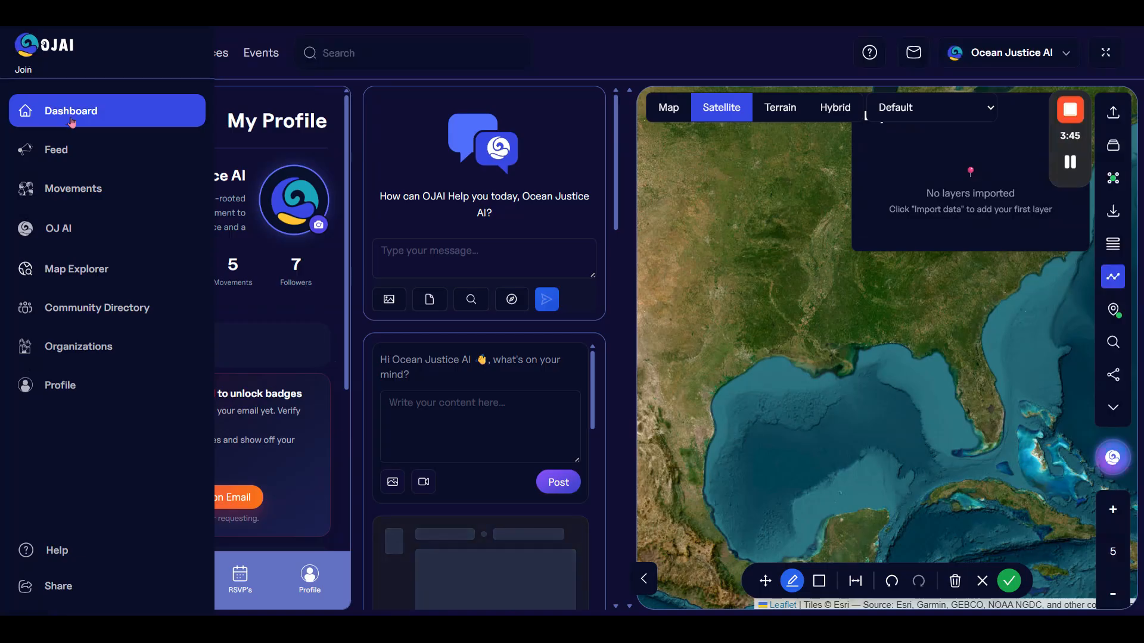
scroll(130, 277, down, 5)
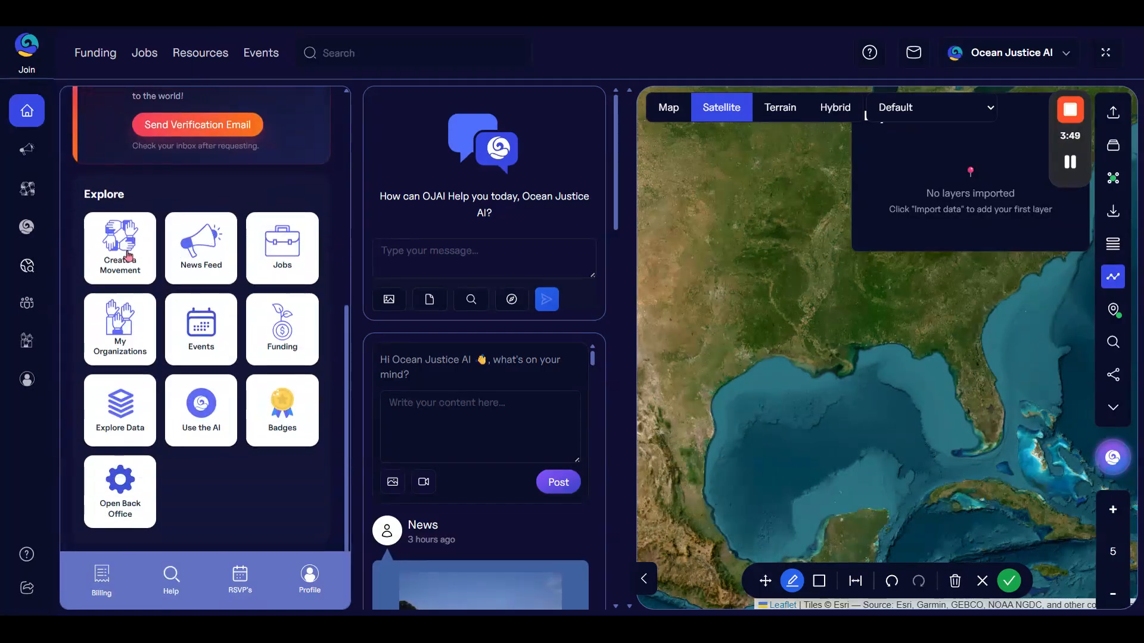
click(128, 255)
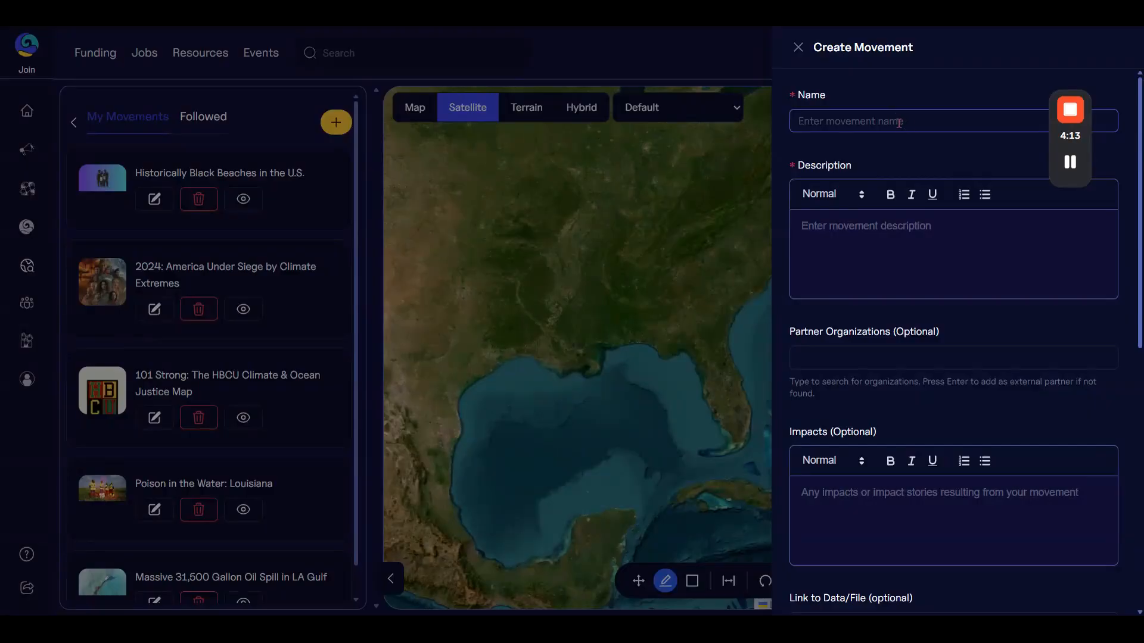
Step: Name the new movement "Diving in Mexican Underwater Caves"
drag(1071, 164, 415, 213)
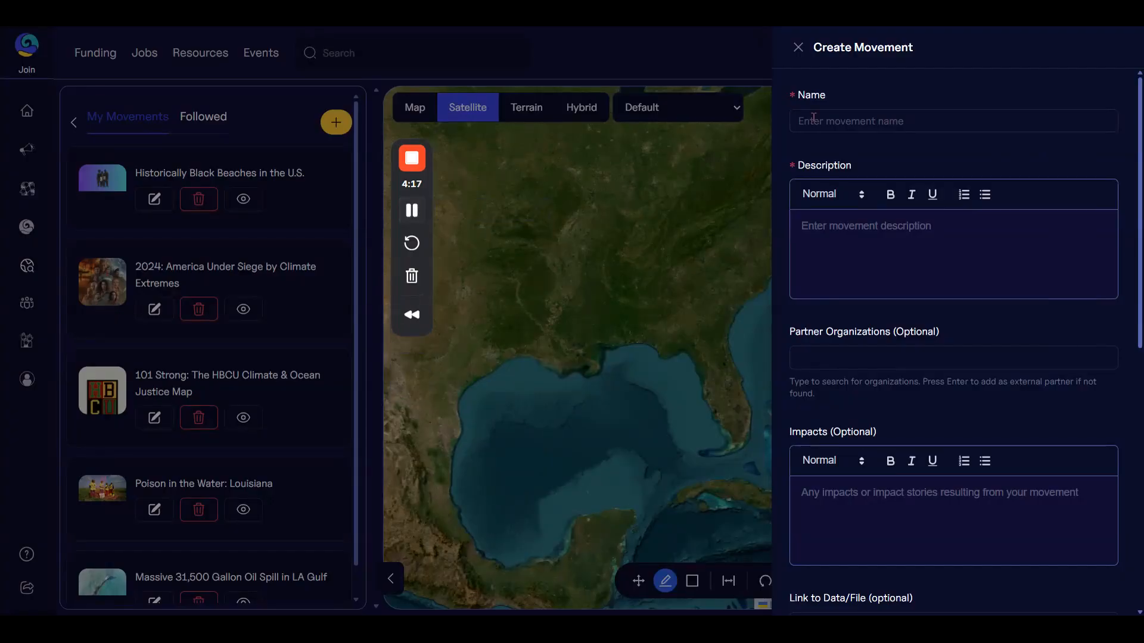
text(Scuba)
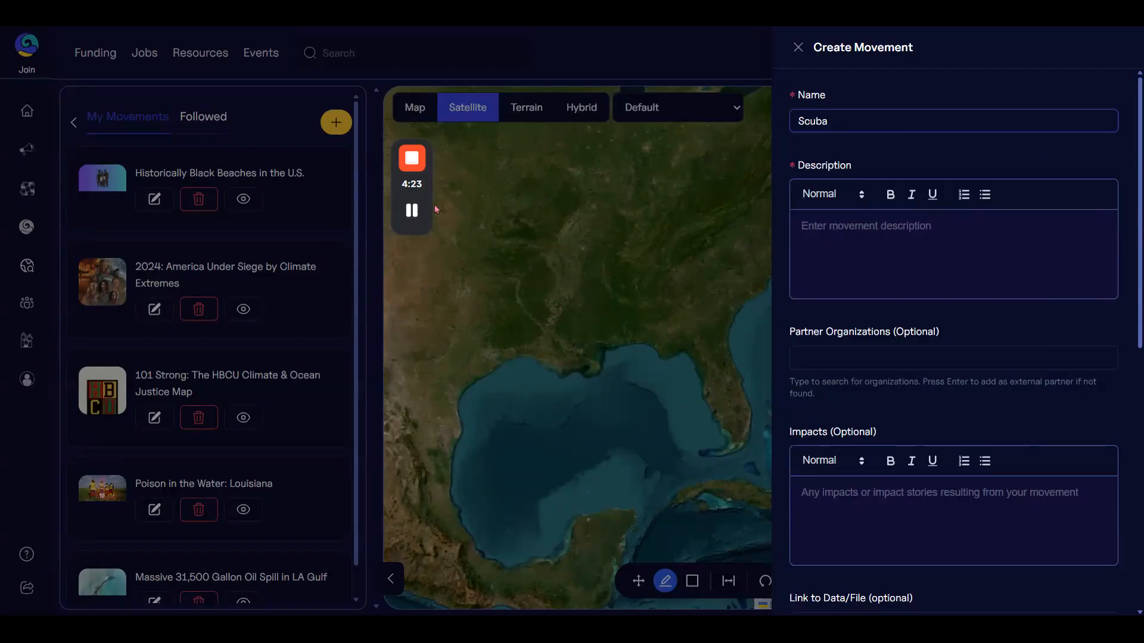
key(ctrl+a)
text(Diving in Mexican Underwater Caves)
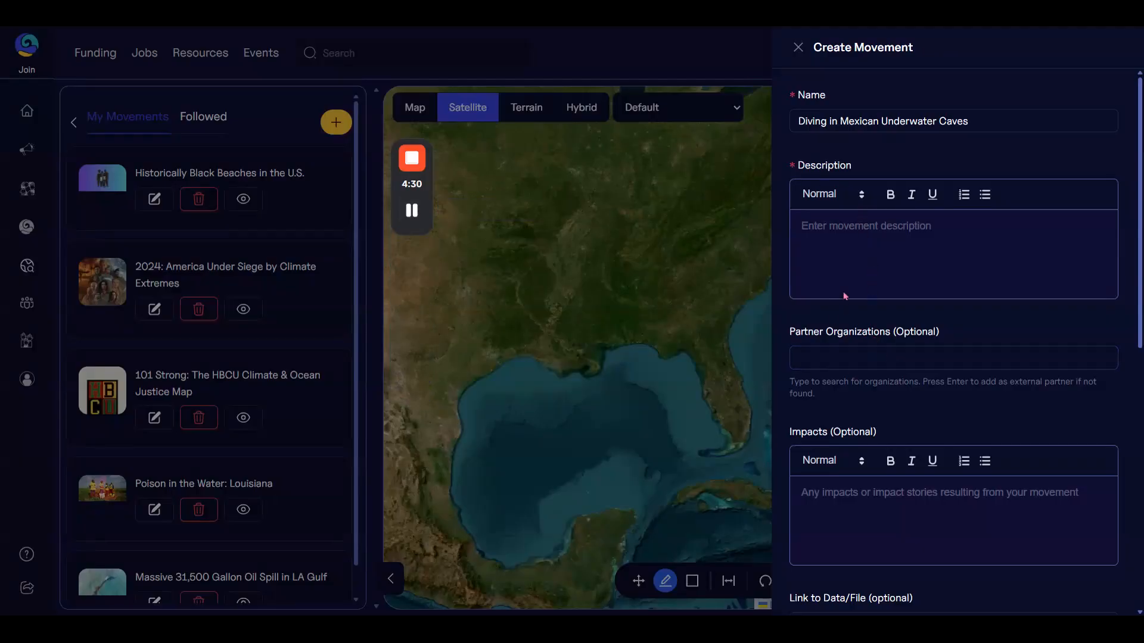
Step: Look over the form's fields and fill in the Description with the text beginning "Discover the underground world of the Caribbean!"
scroll(874, 358, down, 3)
scroll(876, 362, down, 1)
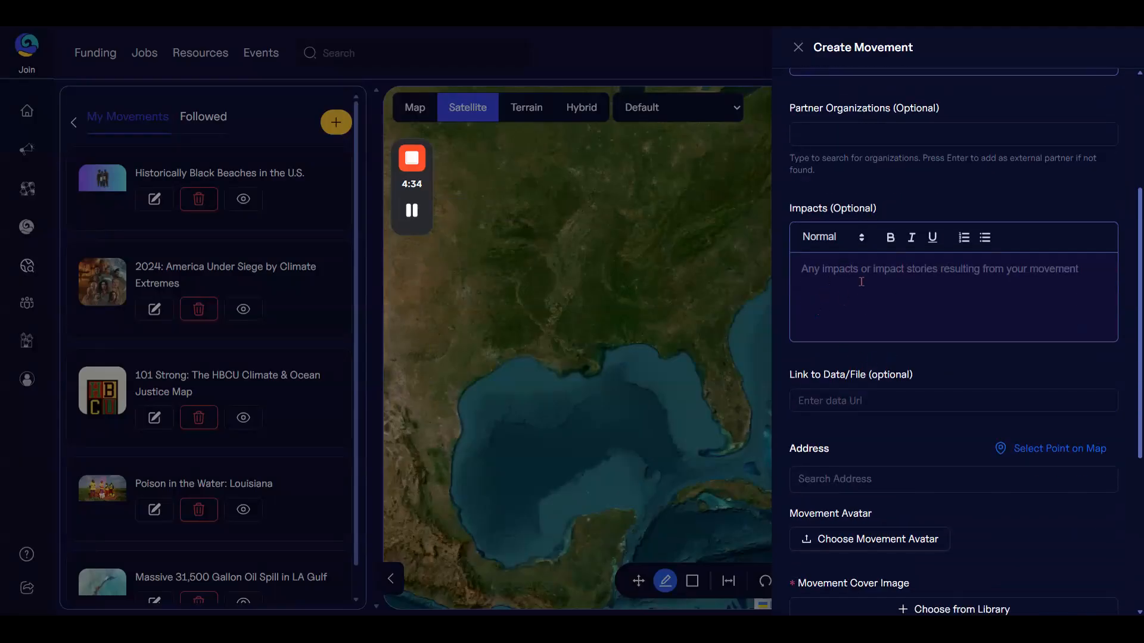
scroll(852, 286, down, 3)
click(853, 253)
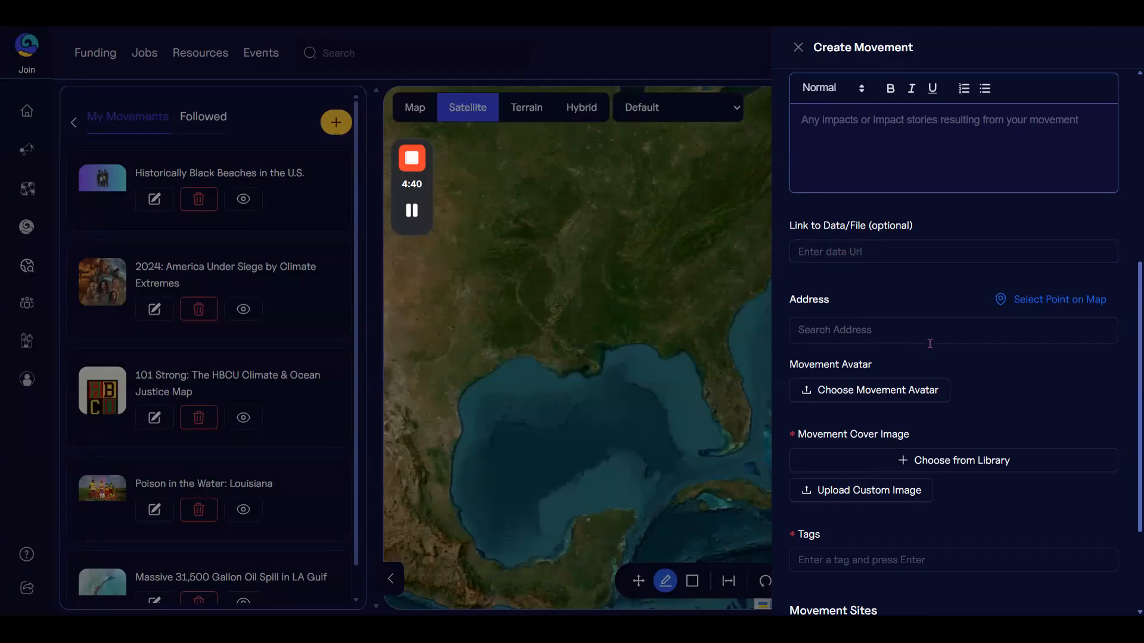
scroll(952, 402, up, 5)
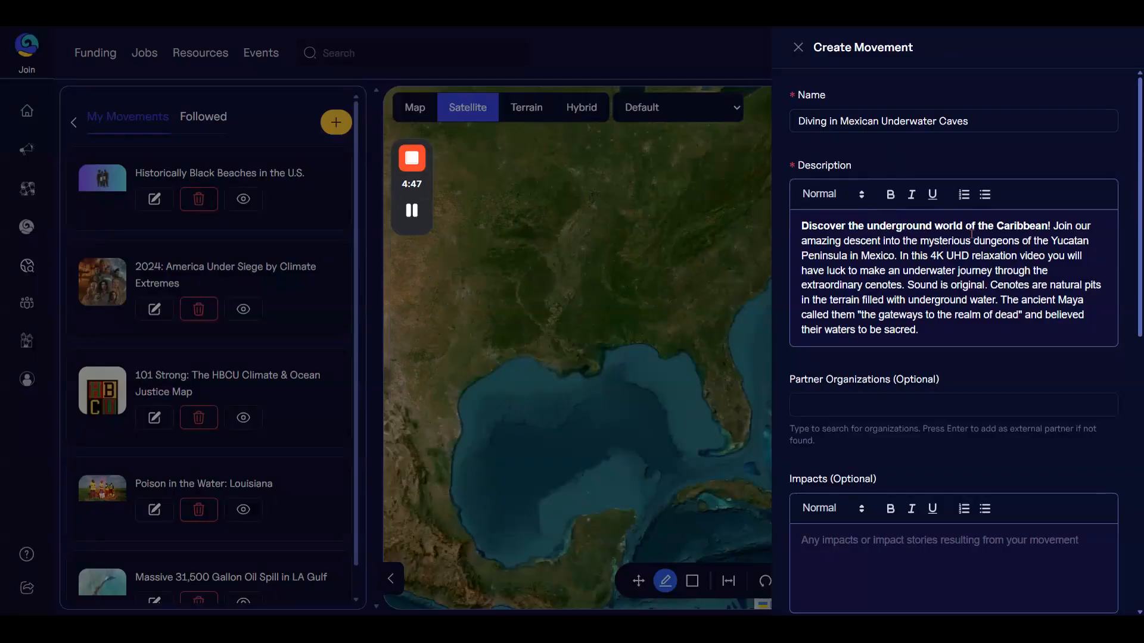
Step: Format the description with its opening sentence on its own line, the "Join our amazing descent" sentence bulleted, and the rest a separate paragraph
click(1052, 226)
key(Return)
drag(804, 241, 939, 256)
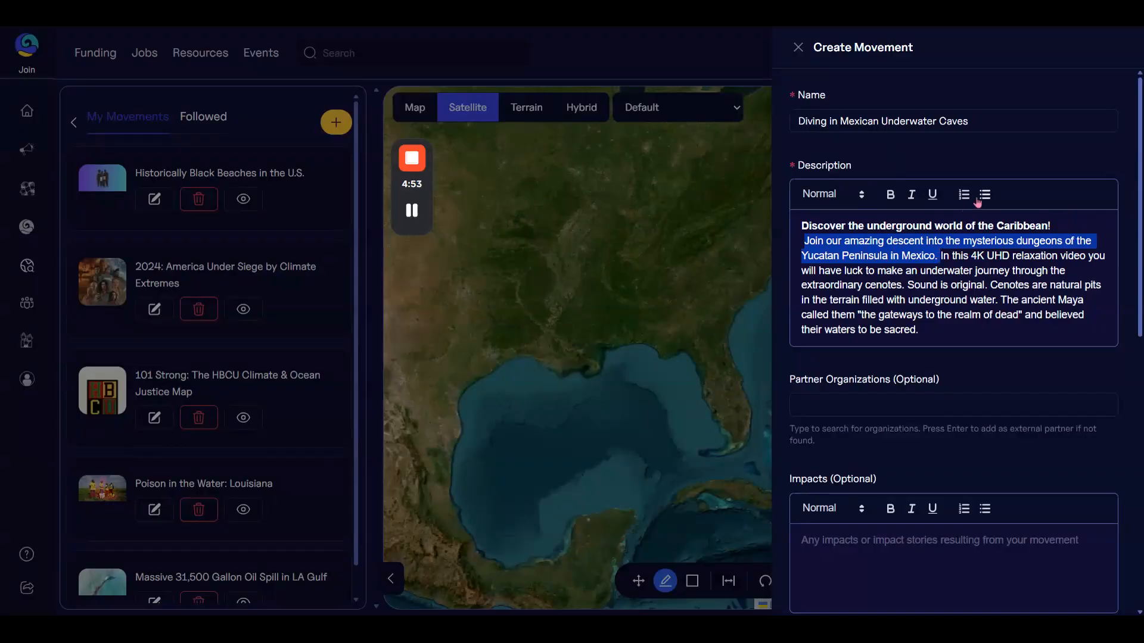
click(984, 196)
click(993, 256)
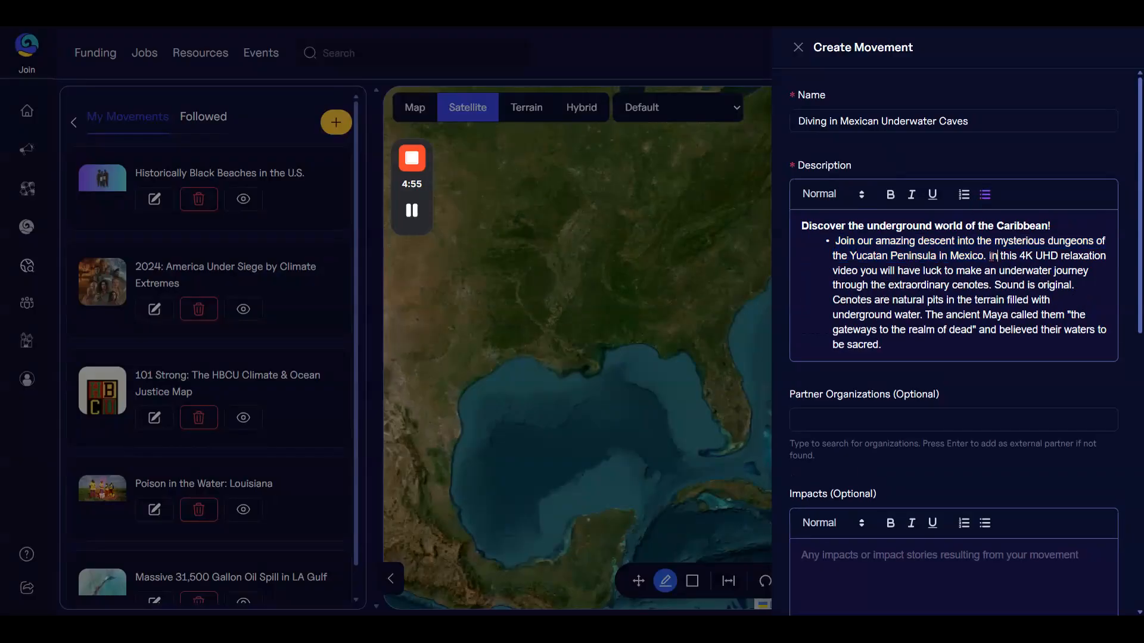
key(Return)
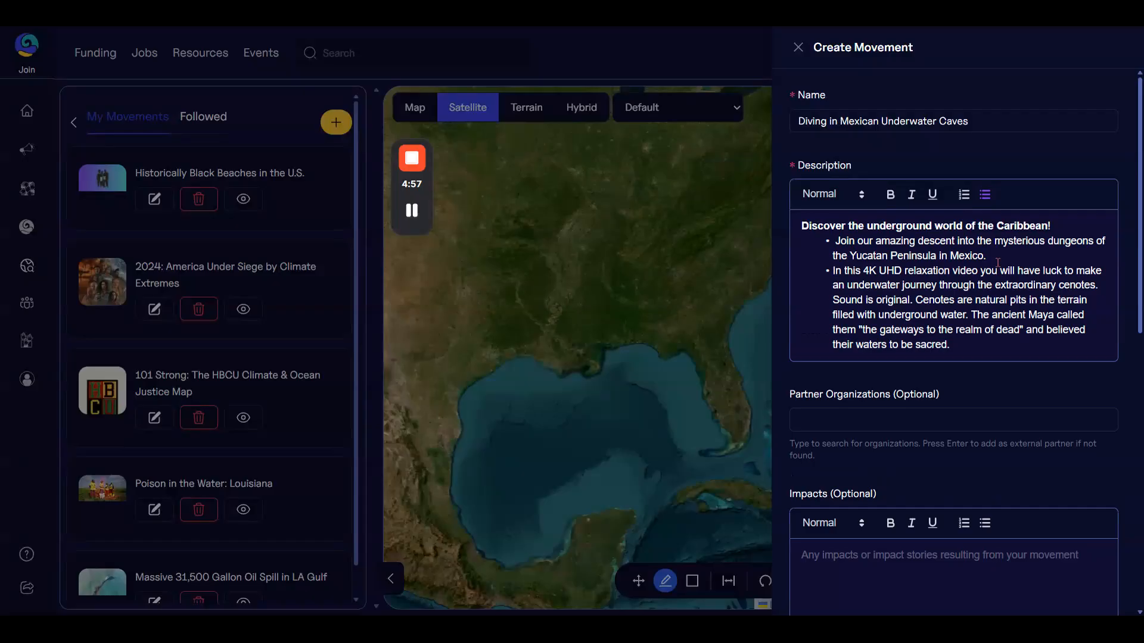
key(BackSpace)
key(Return)
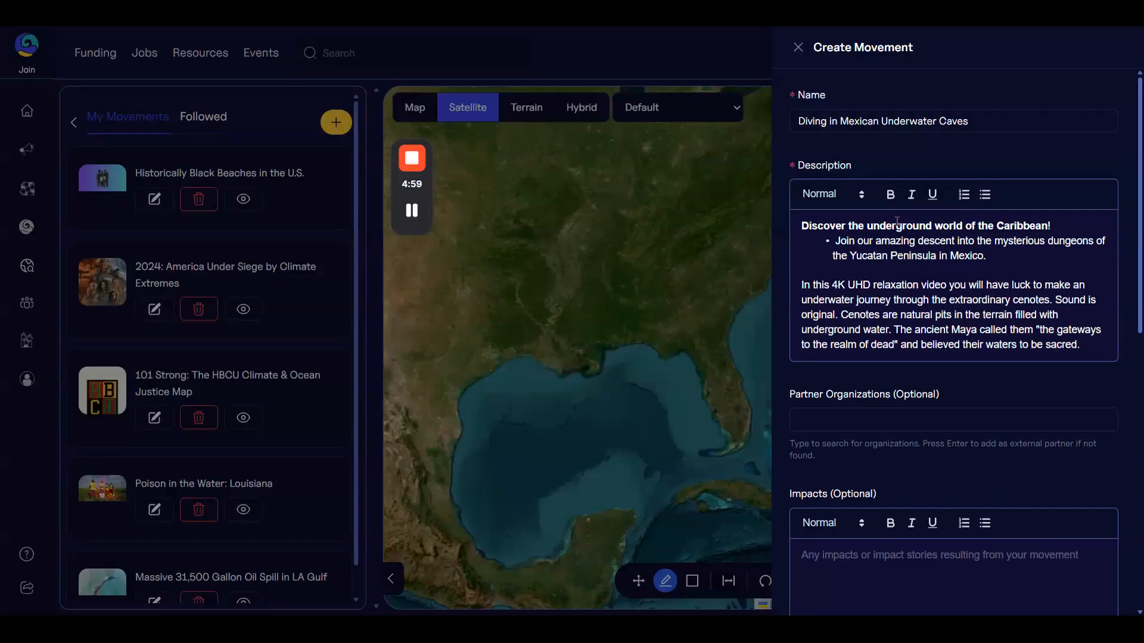
Step: Search the partner organizations for "black" and add Black in Marine Science
scroll(840, 336, down, 1)
click(853, 350)
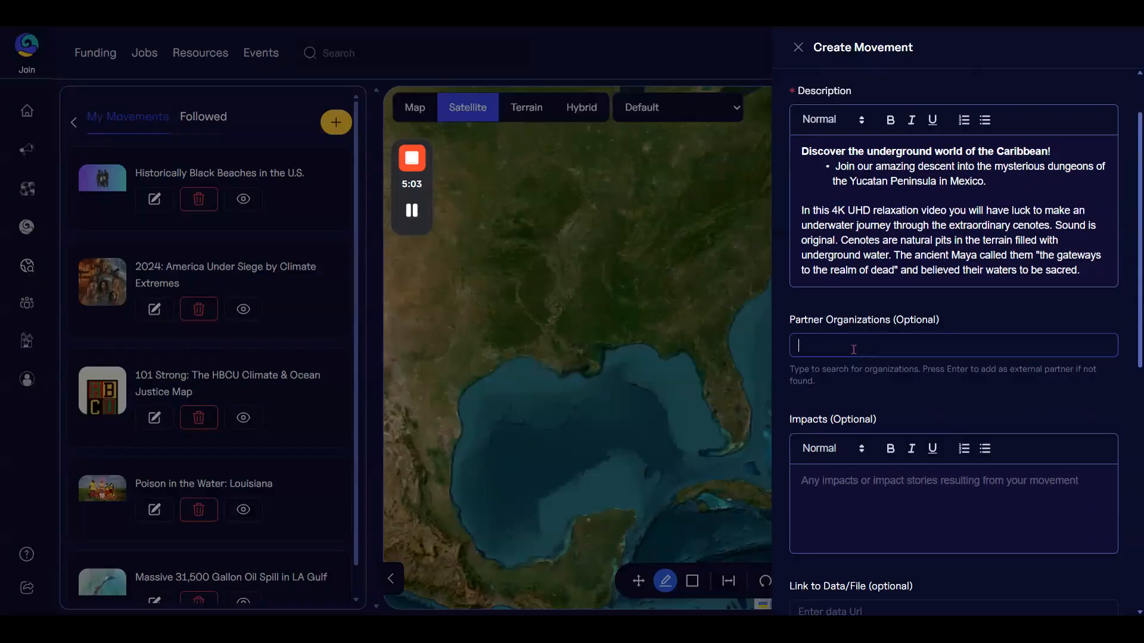
text(black)
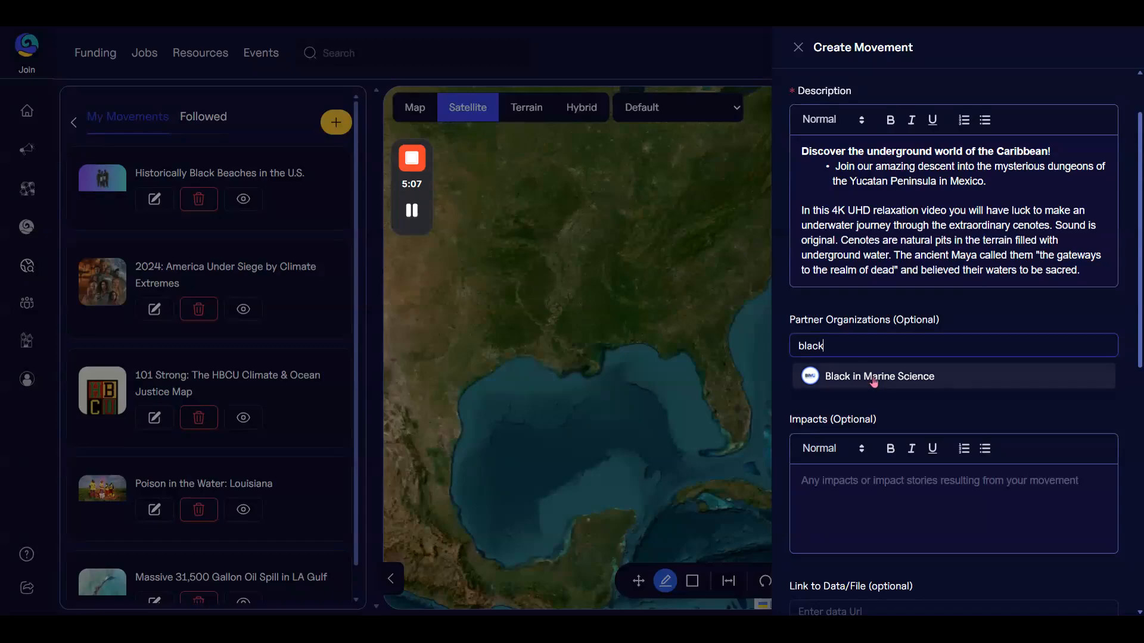
click(874, 382)
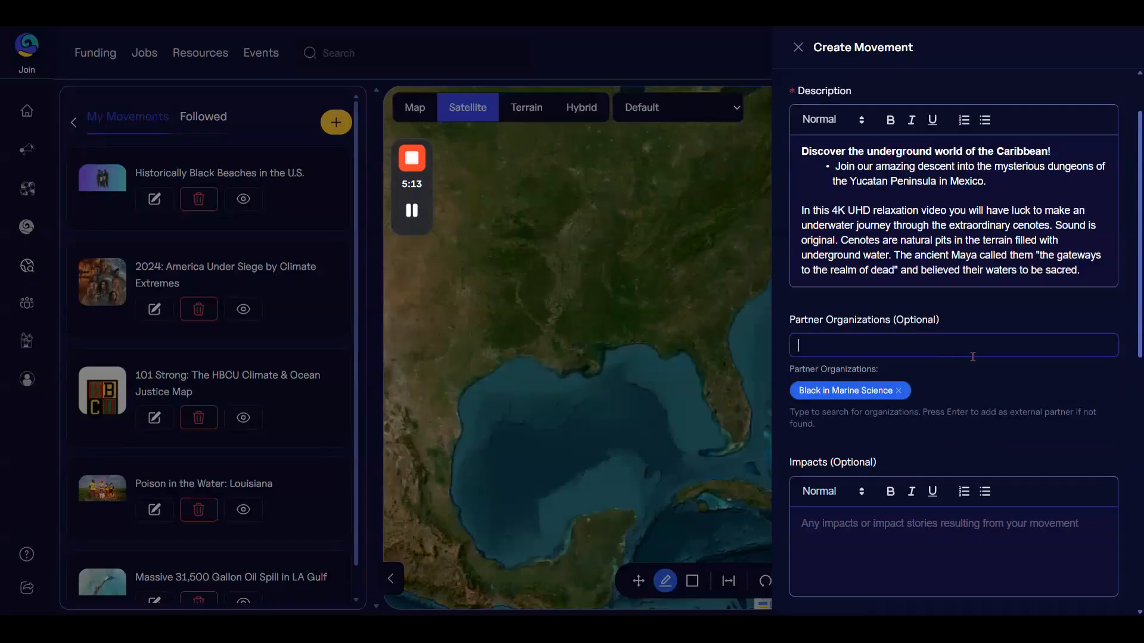
Step: Fill in the Impacts with the description text, trimmed to the sentence "The ancient Maya called them ... and believed their waters to be sacred."
scroll(977, 377, down, 4)
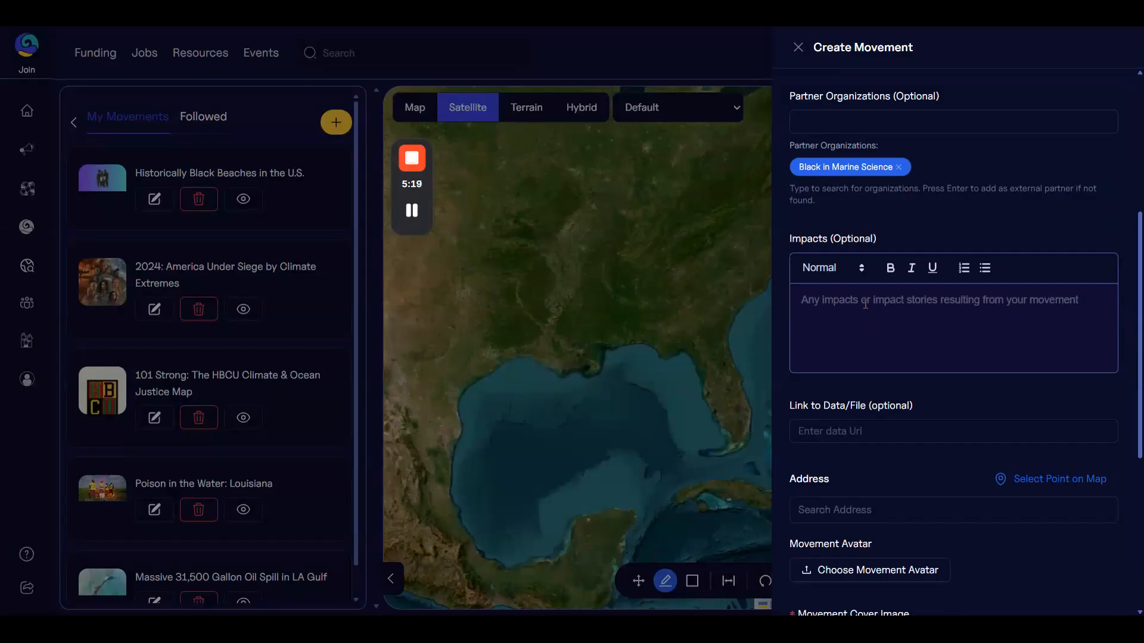
click(864, 304)
text(Discover the underground world of the Caribbean! Join our amazing descent into the mysterious dungeons of the Yucatan Peninsula in Mexico. In this 4K UHD relaxation video you will have luck to make an underwater journey through the extraordinary cenotes. Sound is original. Cenotes are natural pits in the terrain filled with underground water. The ancient Maya called them "the gateways to the realm of dead" and believed their waters to be sacred.)
drag(906, 361, 788, 303)
key(BackSpace)
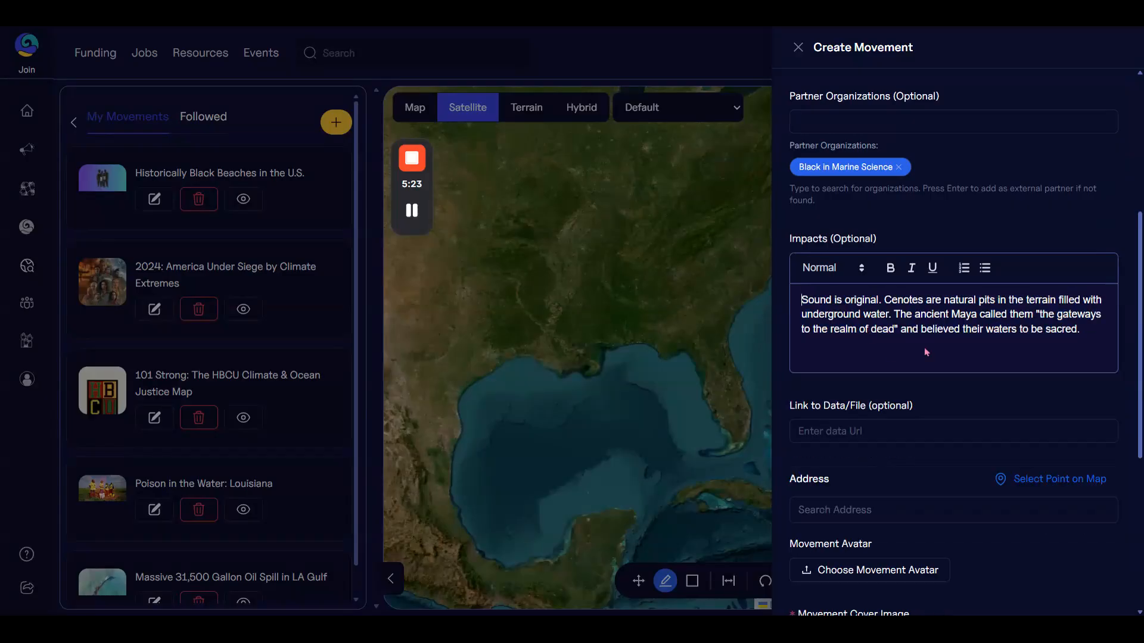
drag(888, 314, 801, 291)
key(BackSpace)
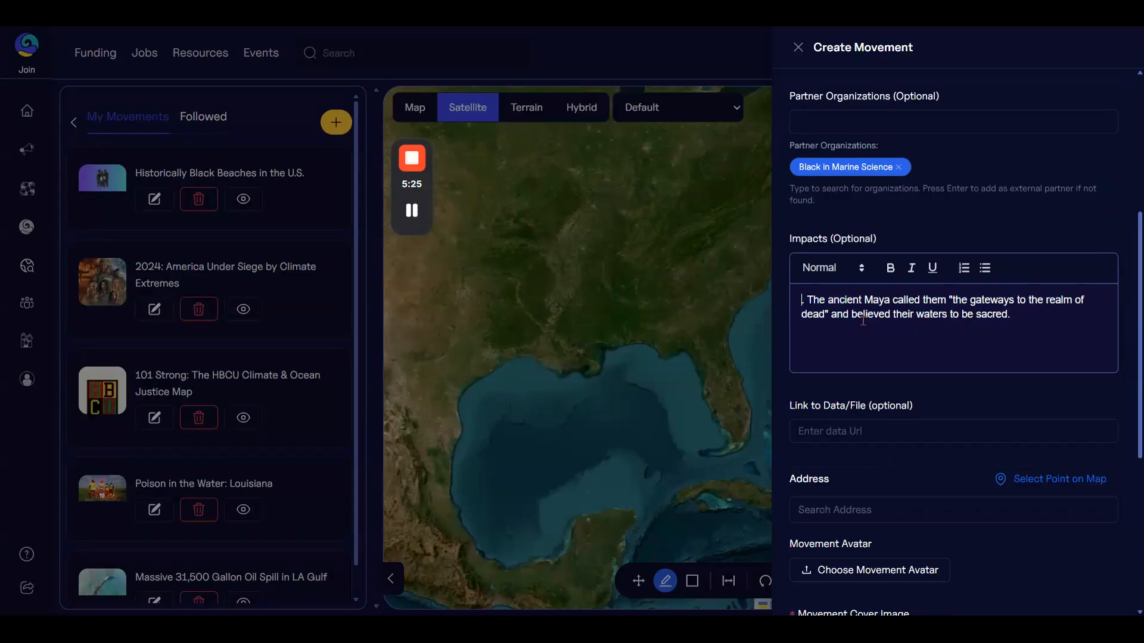
key(Right)
key(Delete)
key(BackSpace)
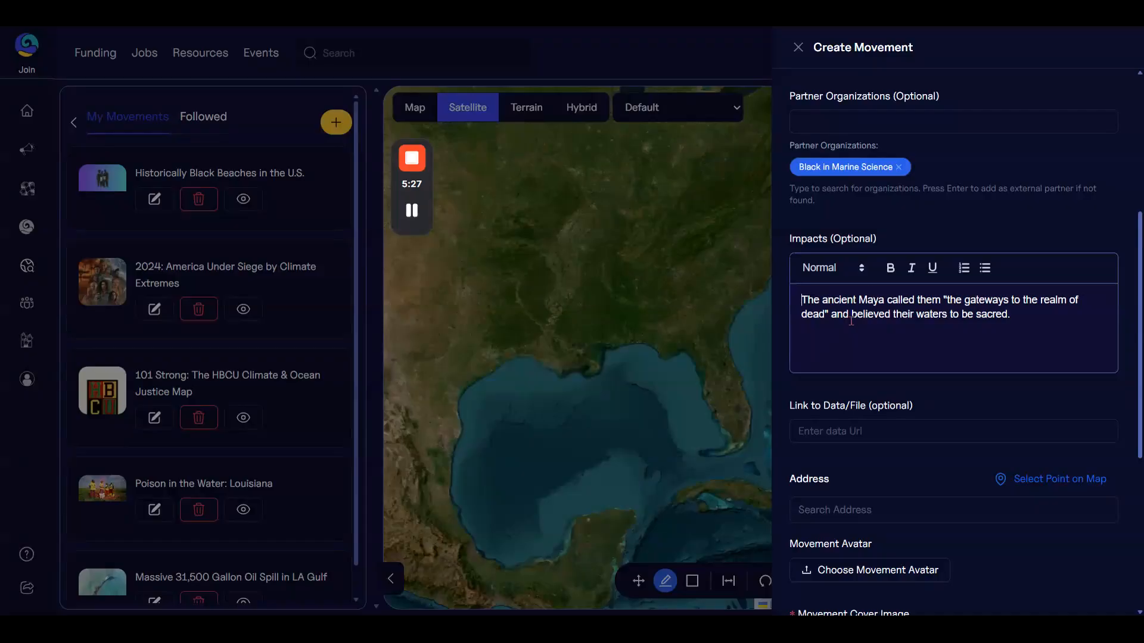
Step: Make the entire Impacts text bold
key(ctrl+a)
click(891, 269)
click(906, 310)
Step: Set the movement's address by placing and confirming a map point on Mexico's Gulf coast north of Tampico, at about 22.71, -97.76
scroll(906, 310, down, 3)
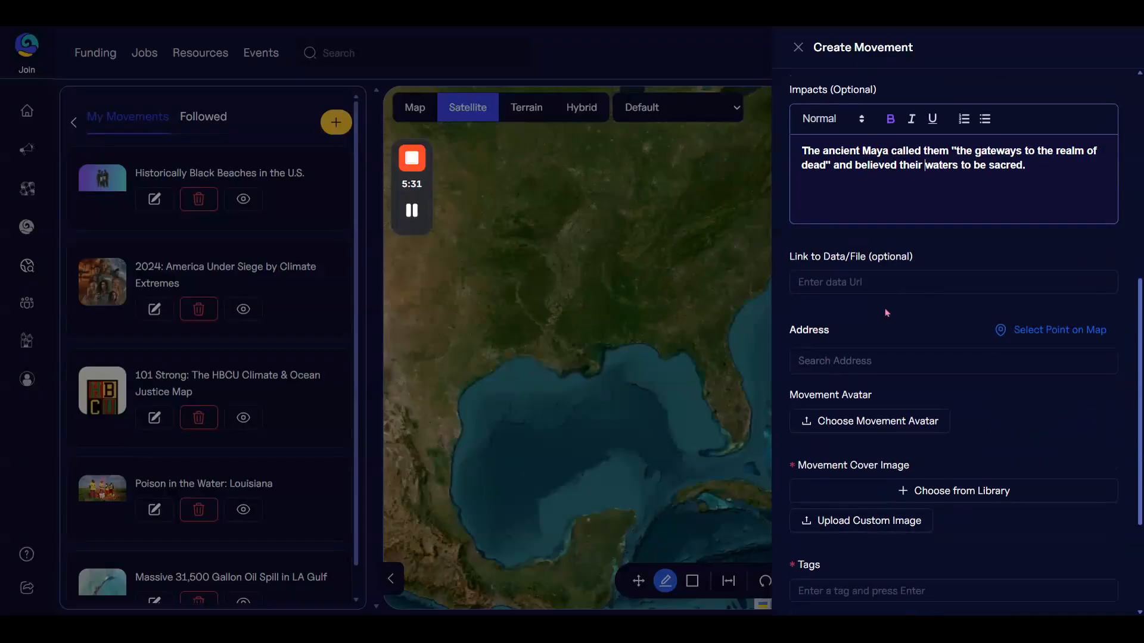
click(882, 282)
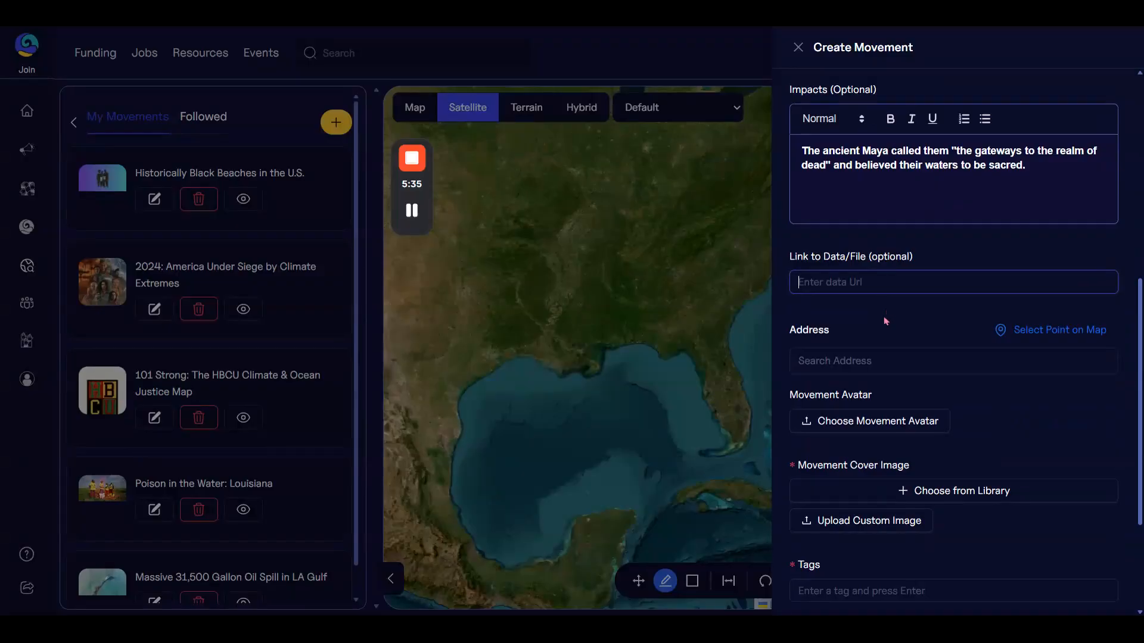
click(837, 359)
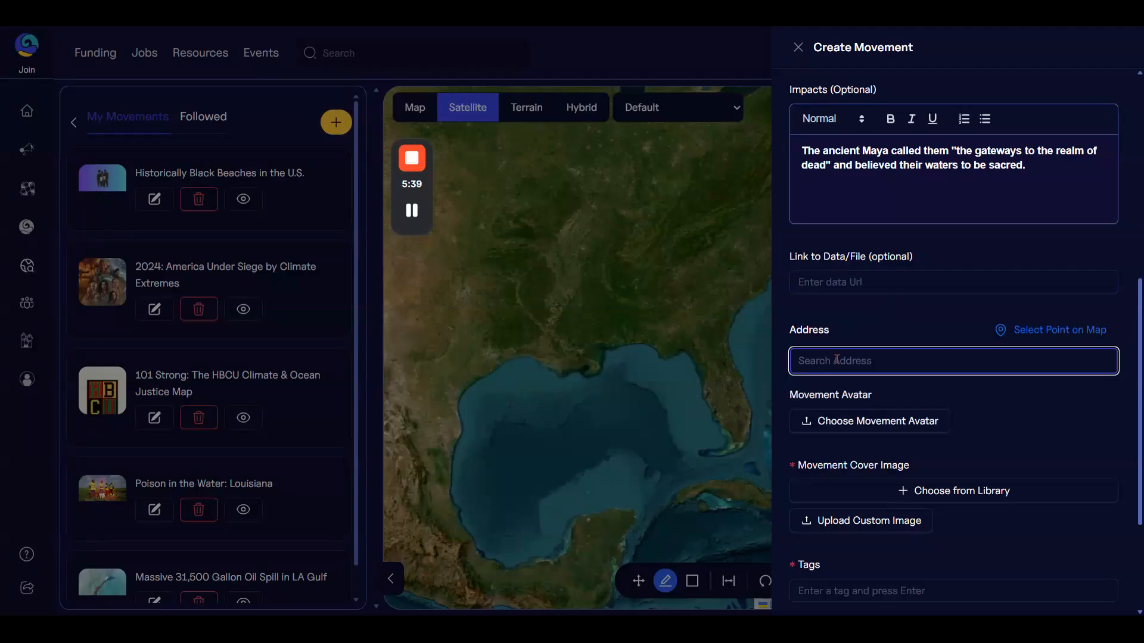
click(1050, 333)
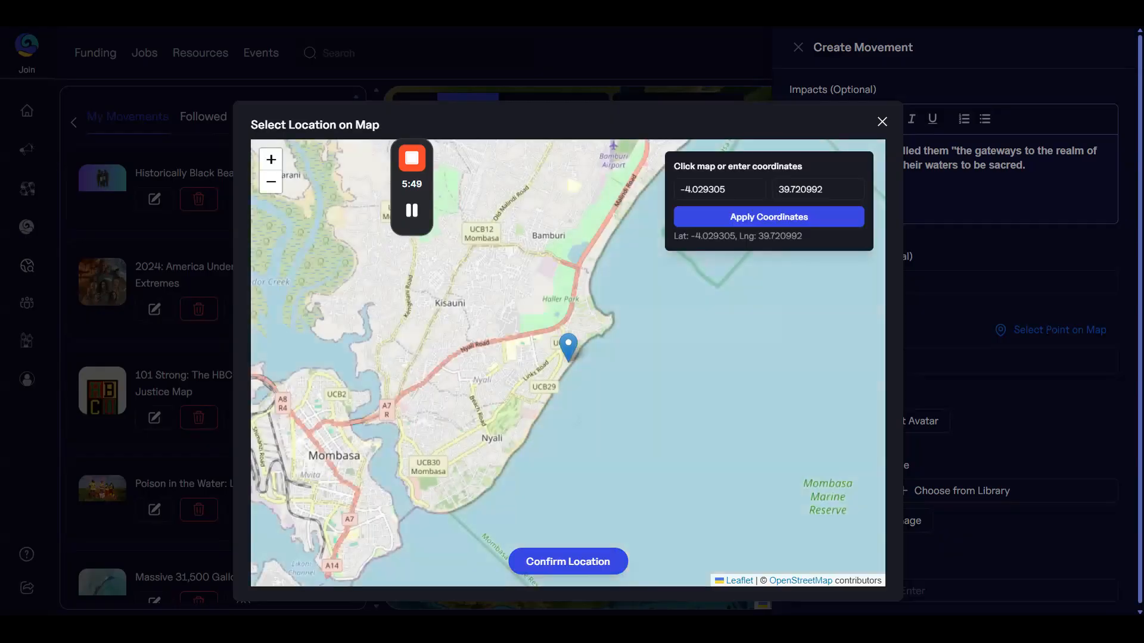
click(737, 188)
click(842, 189)
scroll(577, 350, down, 1)
scroll(576, 350, down, 2)
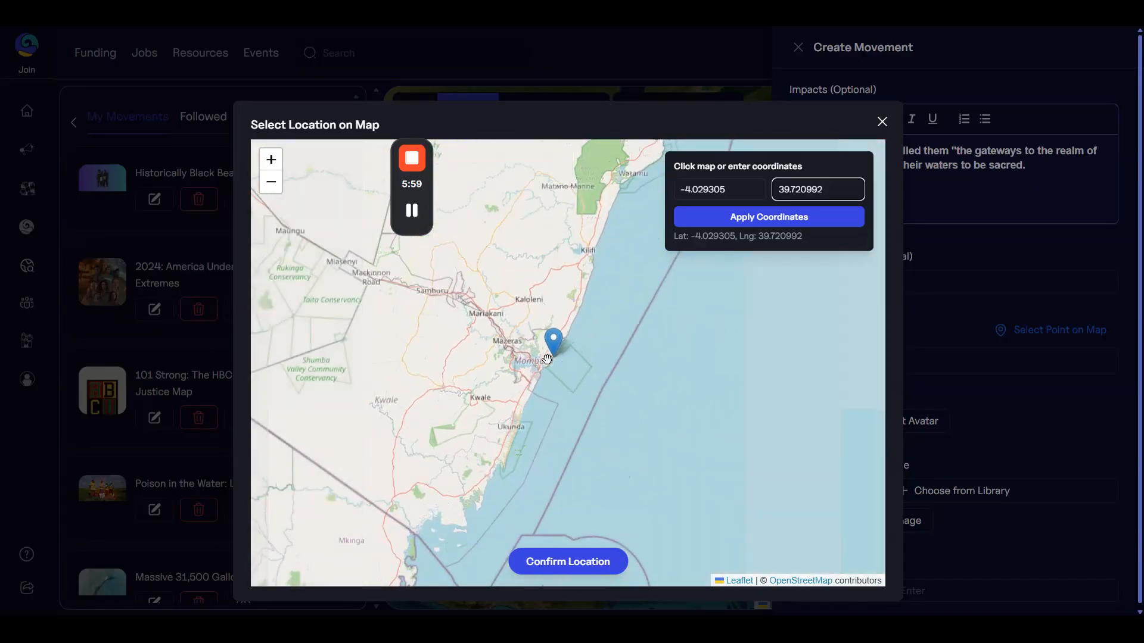
scroll(547, 359, down, 2)
drag(346, 329, 569, 320)
scroll(546, 332, down, 1)
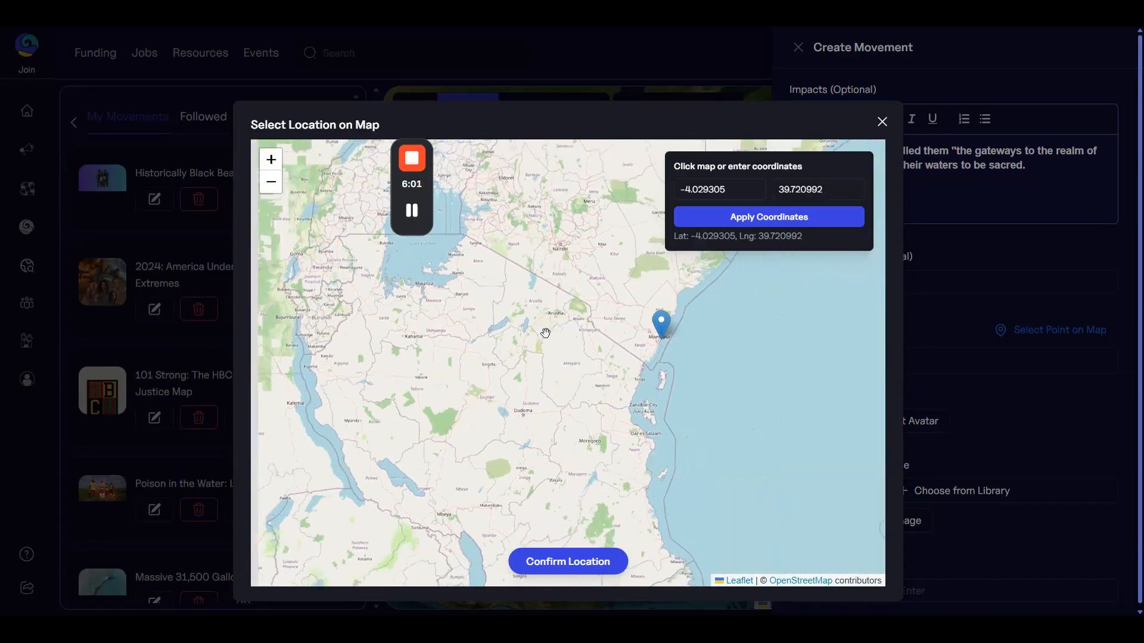
scroll(545, 334, down, 2)
mouse_move(310, 278)
mouse_down()
mouse_move(478, 285)
mouse_move(597, 334)
mouse_move(718, 353)
mouse_up()
scroll(482, 291, down, 2)
drag(516, 294, 566, 314)
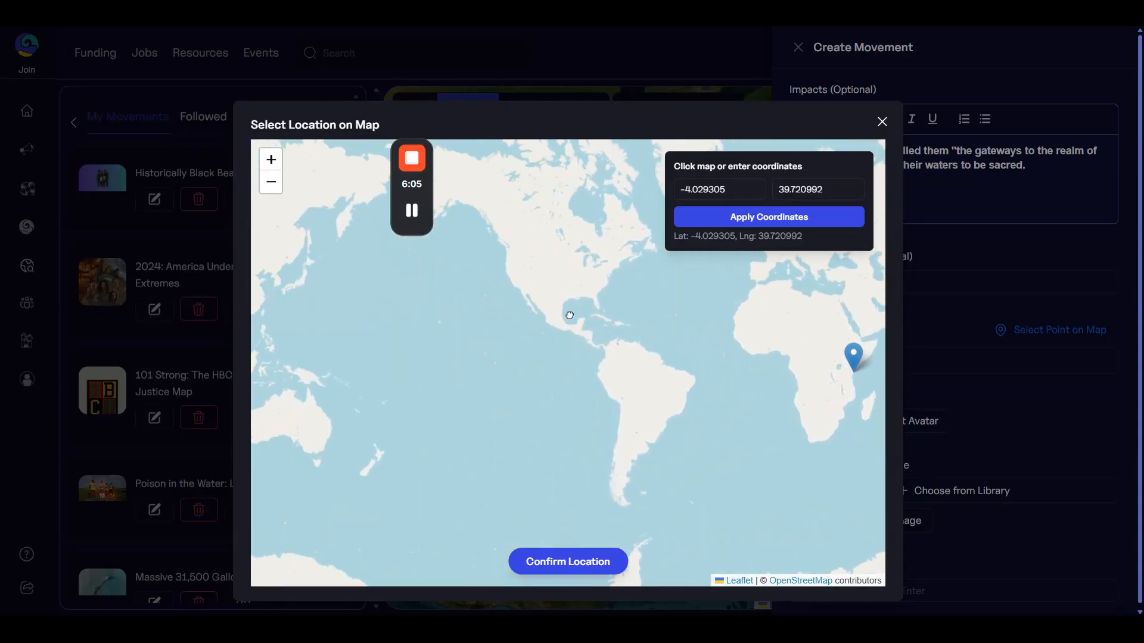
scroll(568, 315, up, 3)
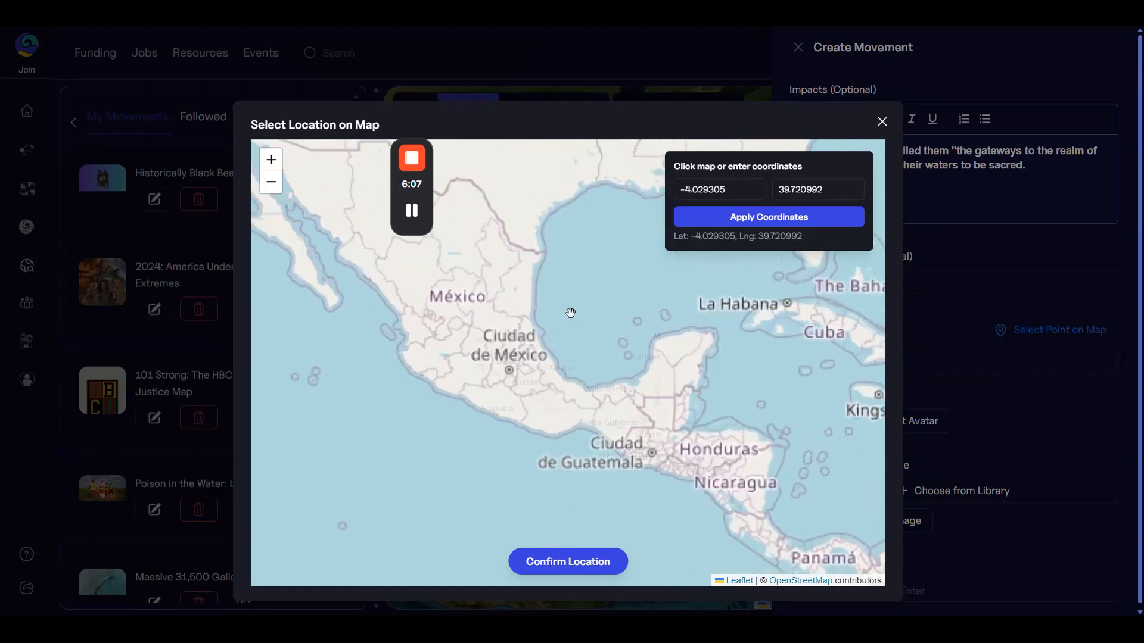
scroll(570, 313, up, 2)
drag(470, 293, 630, 326)
scroll(574, 326, up, 1)
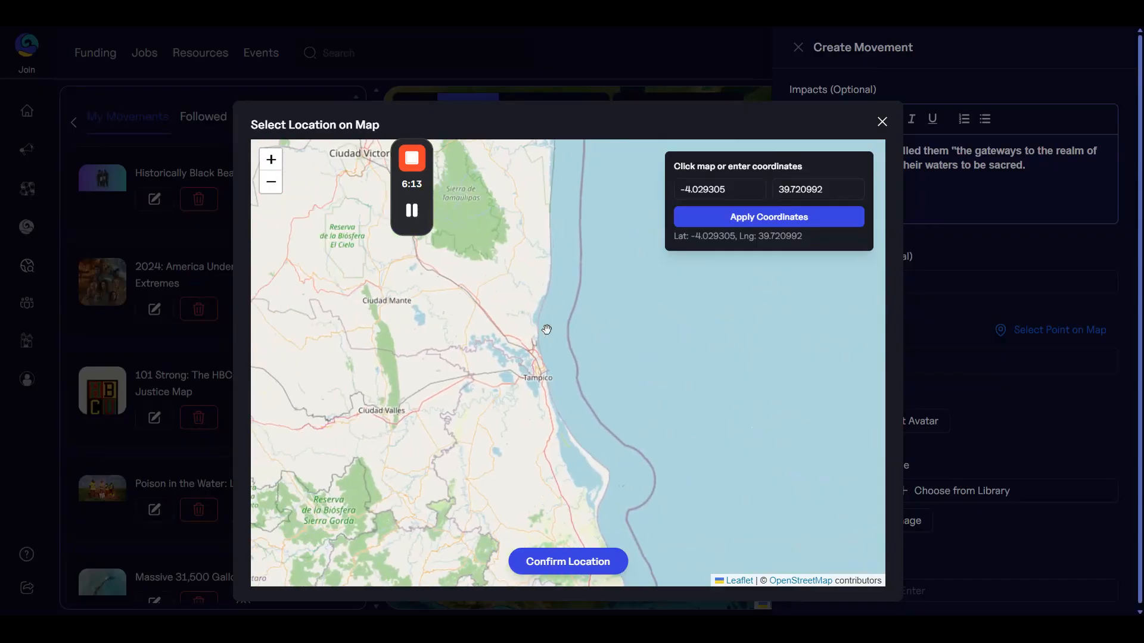
click(550, 323)
click(570, 343)
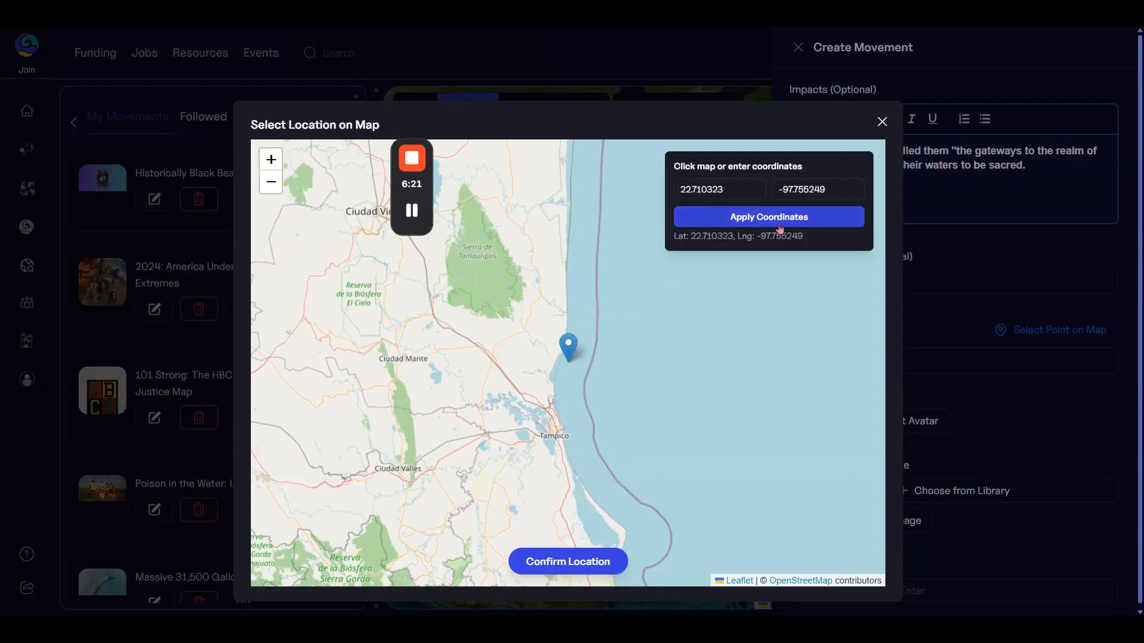
click(566, 570)
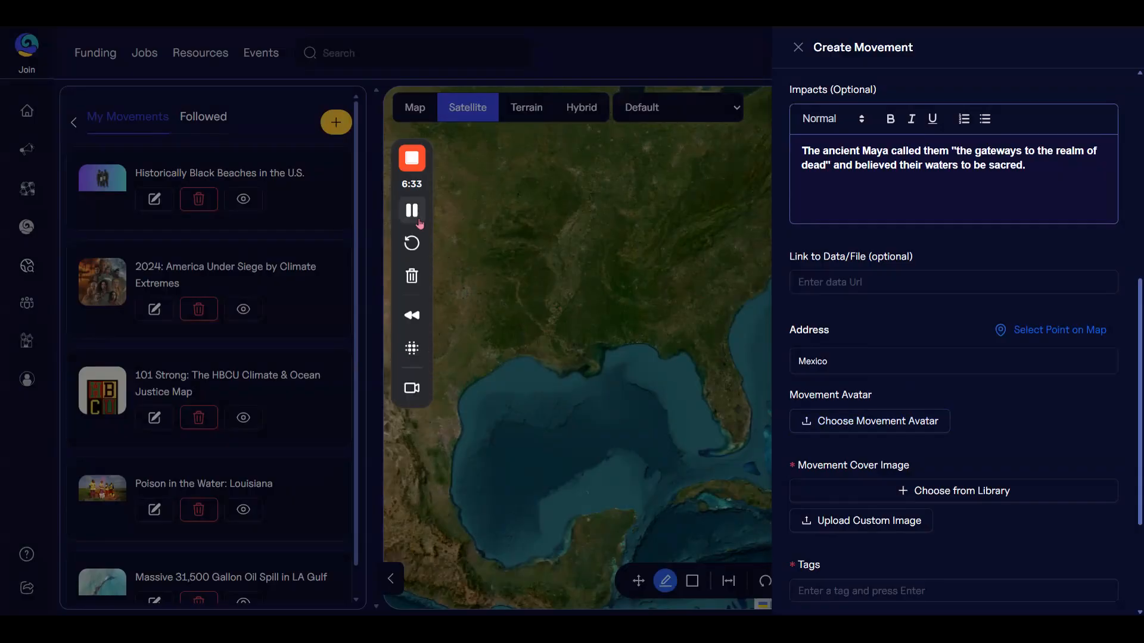
Step: Upload the 4K-Cenotes-Dive-Relaxation-Video image as the movement avatar and use the library's deep-blue waves picture, 3.png, as the cover image
click(868, 427)
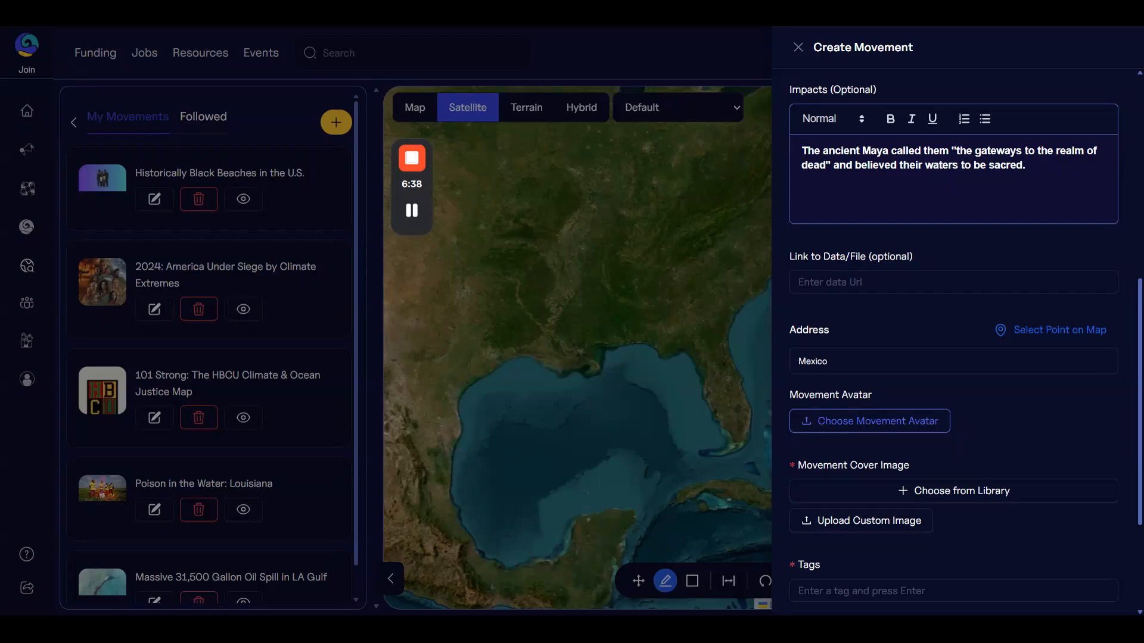
click(869, 427)
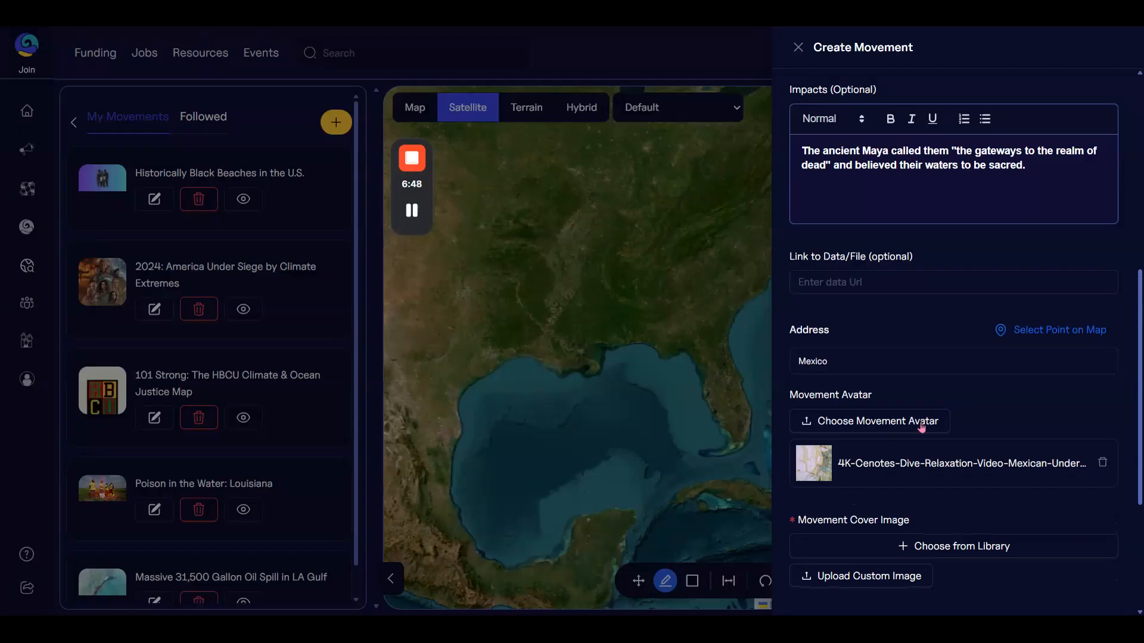
scroll(922, 427, down, 3)
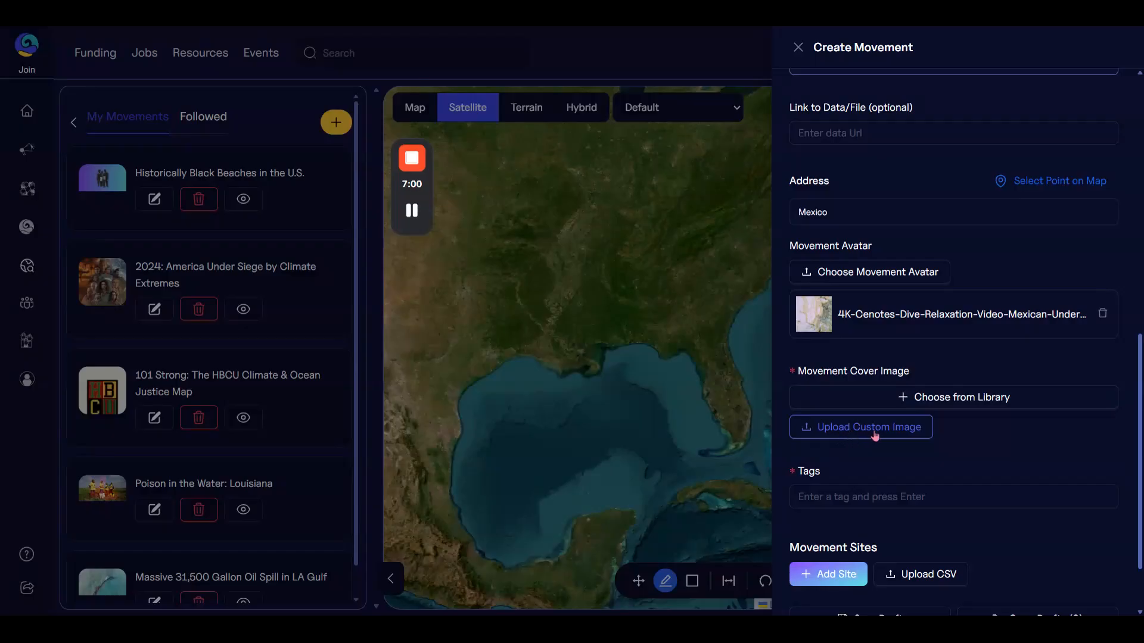
click(965, 404)
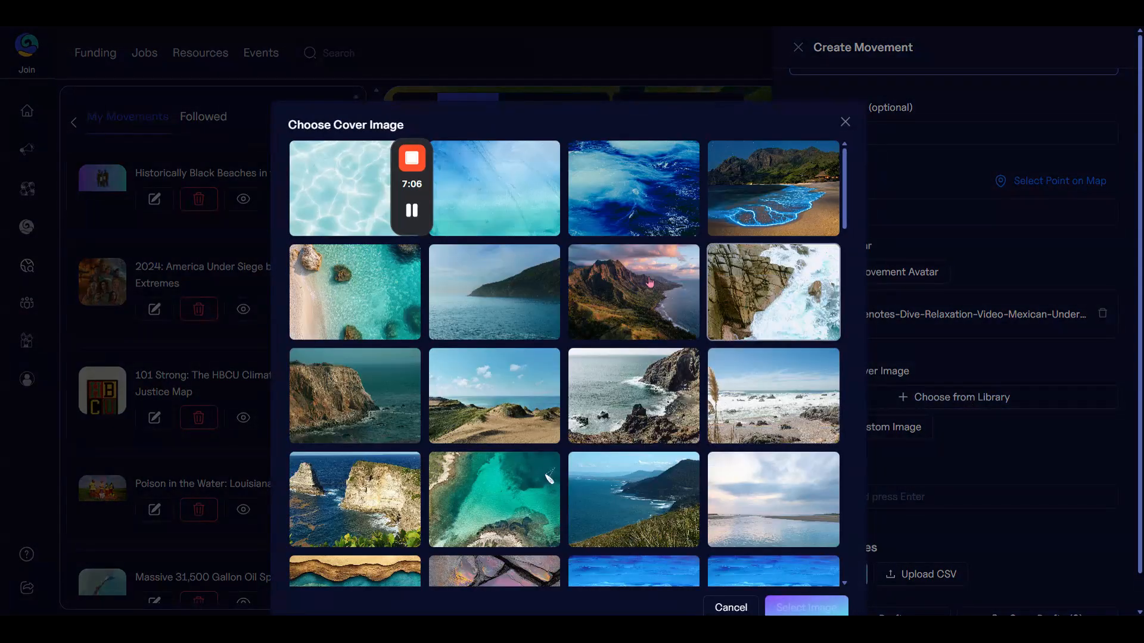
scroll(618, 465, down, 3)
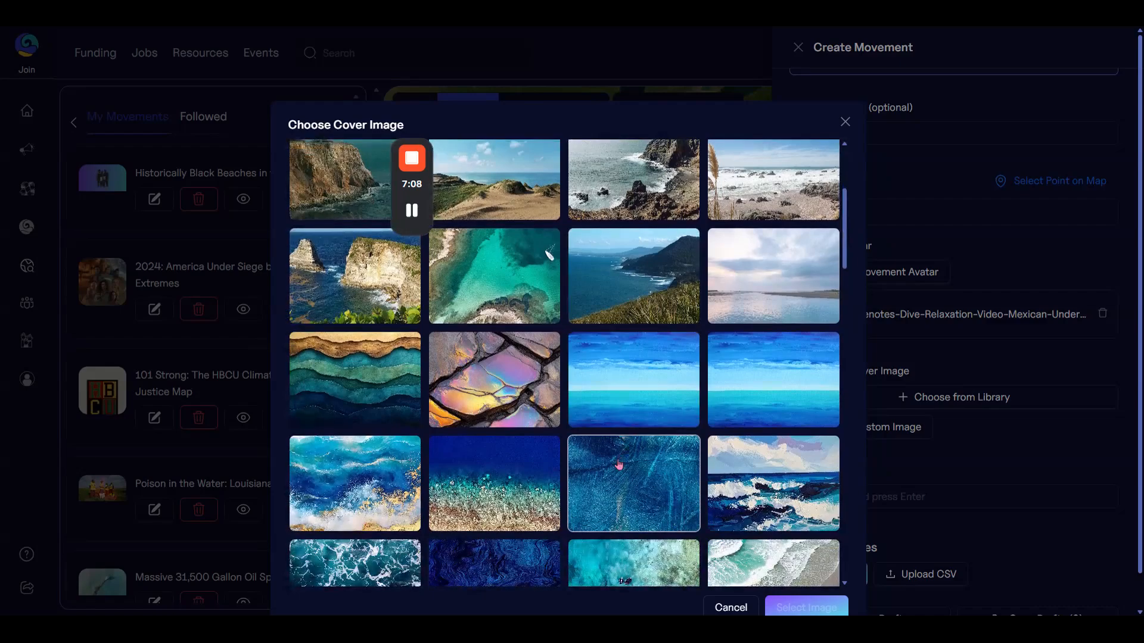
scroll(618, 465, up, 3)
click(637, 215)
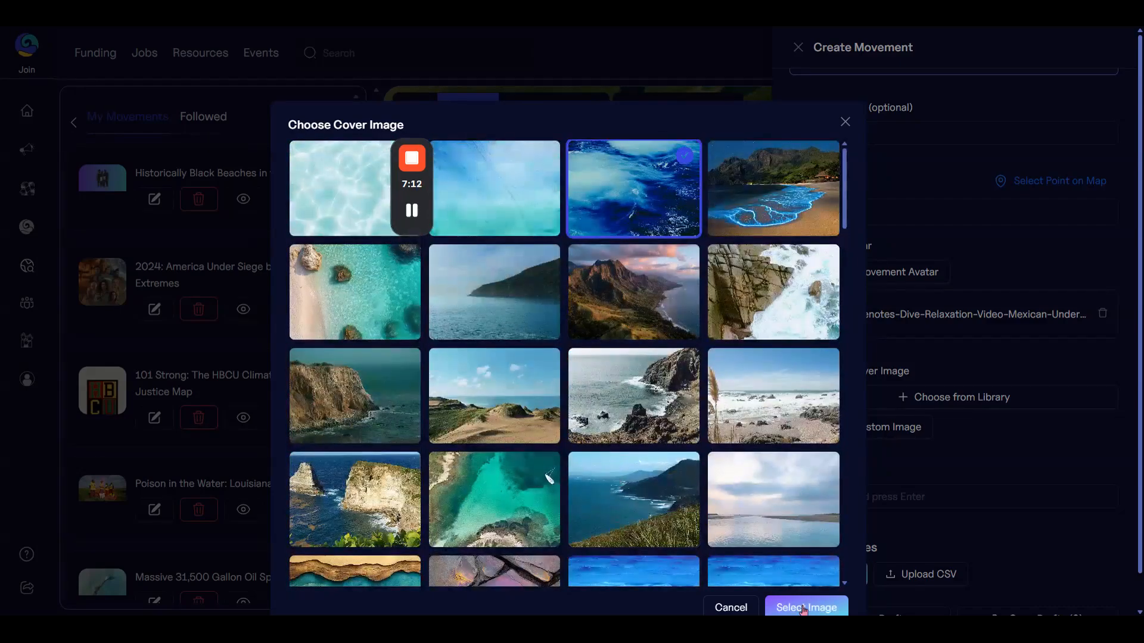
click(800, 607)
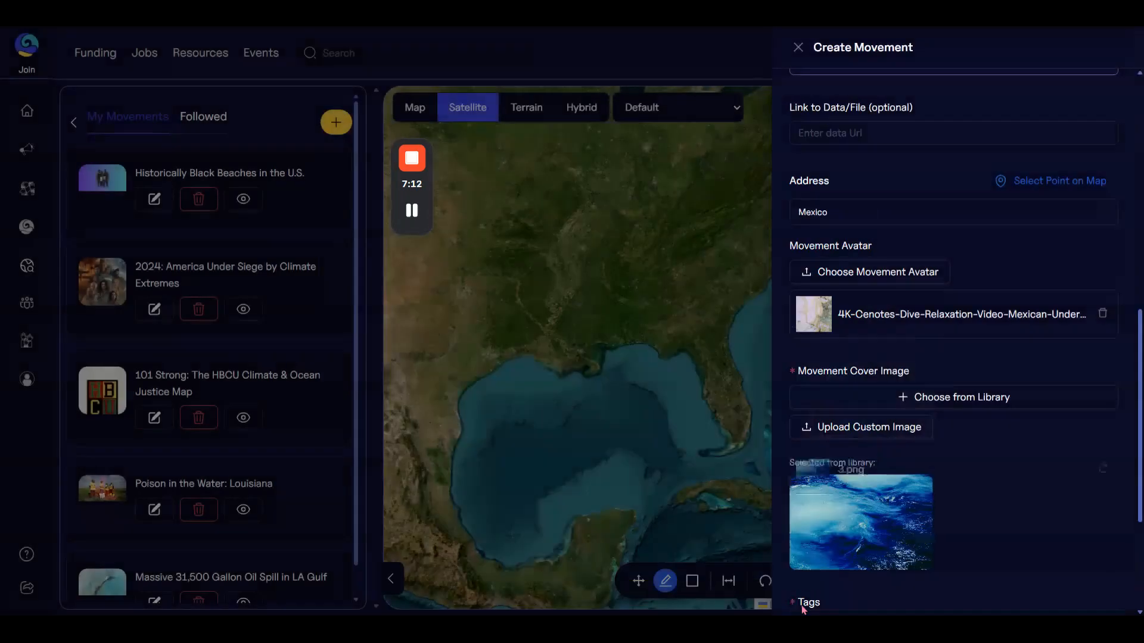
Step: Add the tags Mexico and Dive to the movement
scroll(880, 439, down, 3)
scroll(912, 428, down, 2)
click(865, 417)
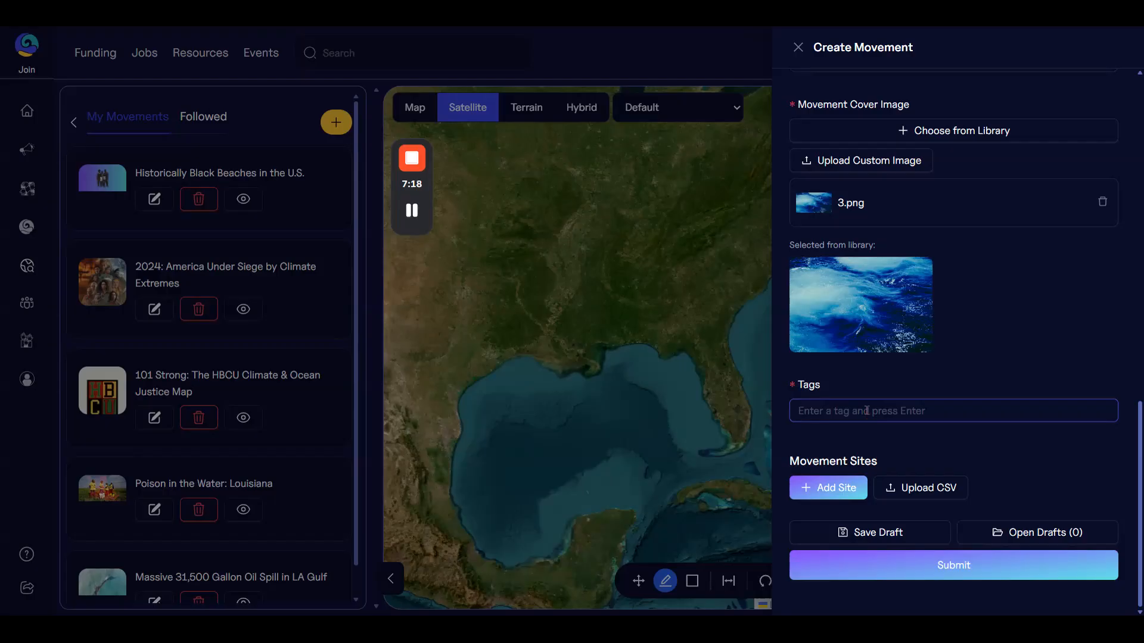
text(Mexico)
key(Return)
text(Dive)
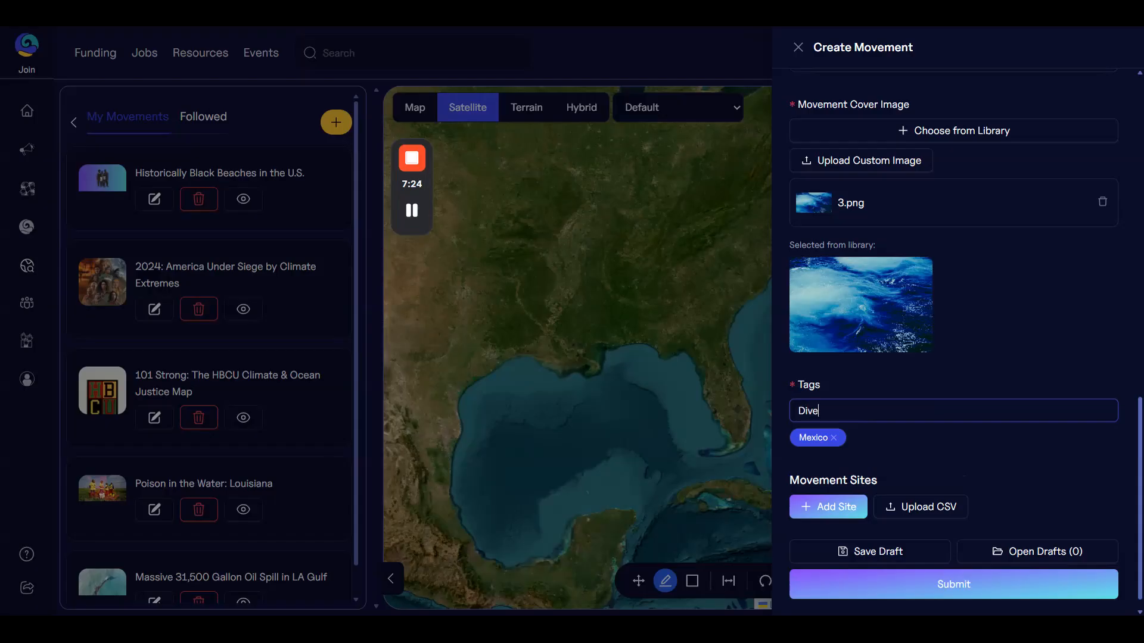
key(Return)
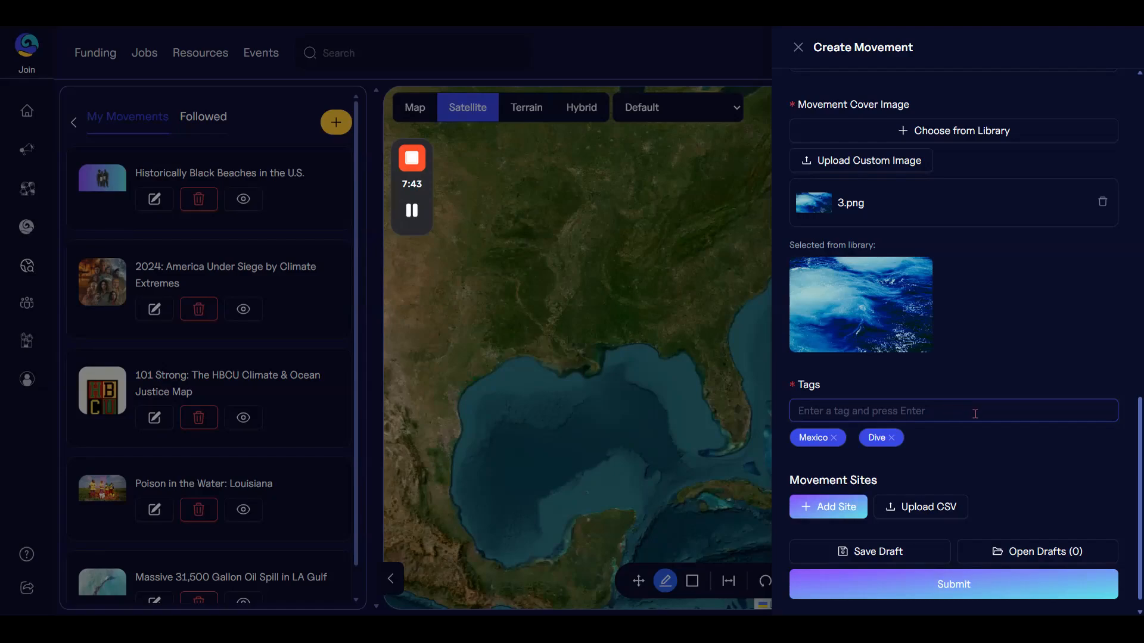
Step: Add a first site to the movement and look over the fields of its form
scroll(980, 416, down, 1)
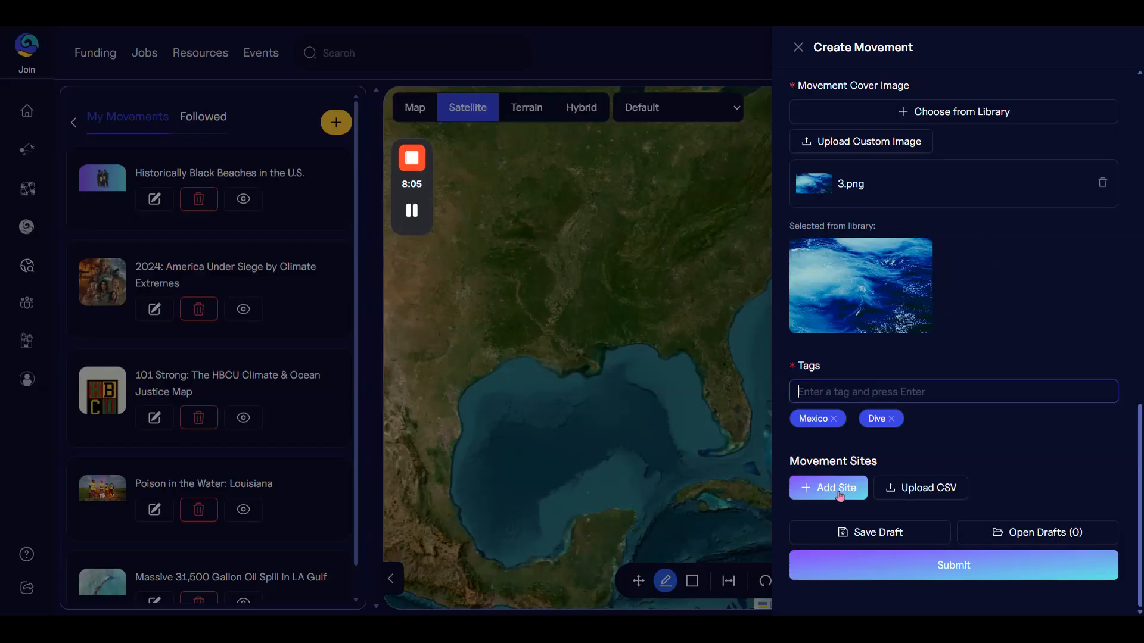
click(839, 489)
scroll(1011, 439, down, 4)
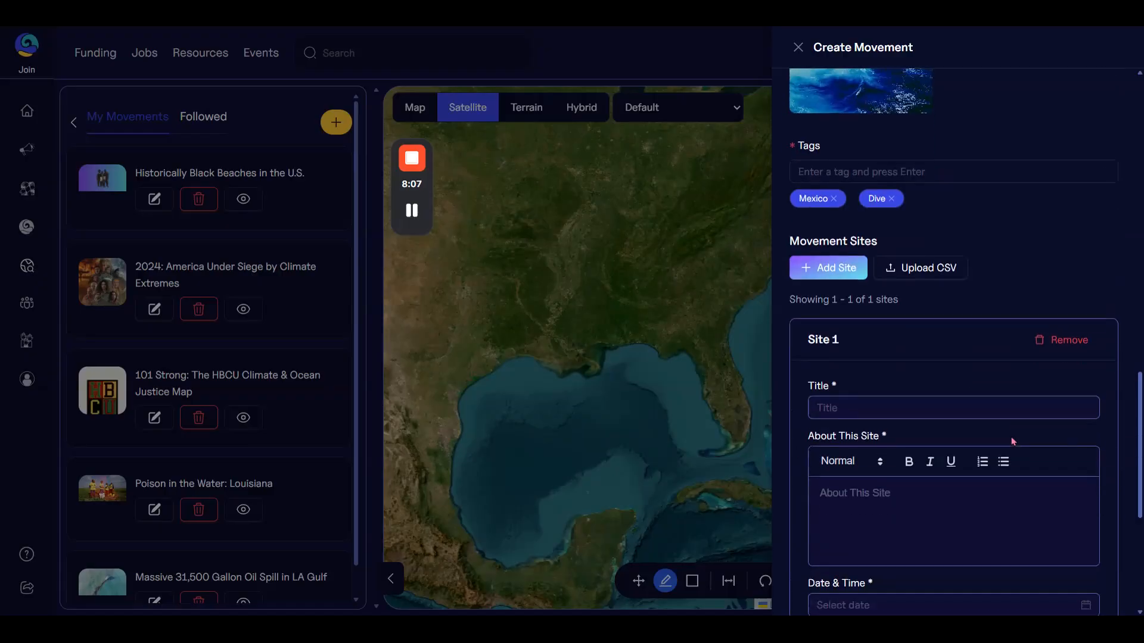
scroll(992, 299, down, 3)
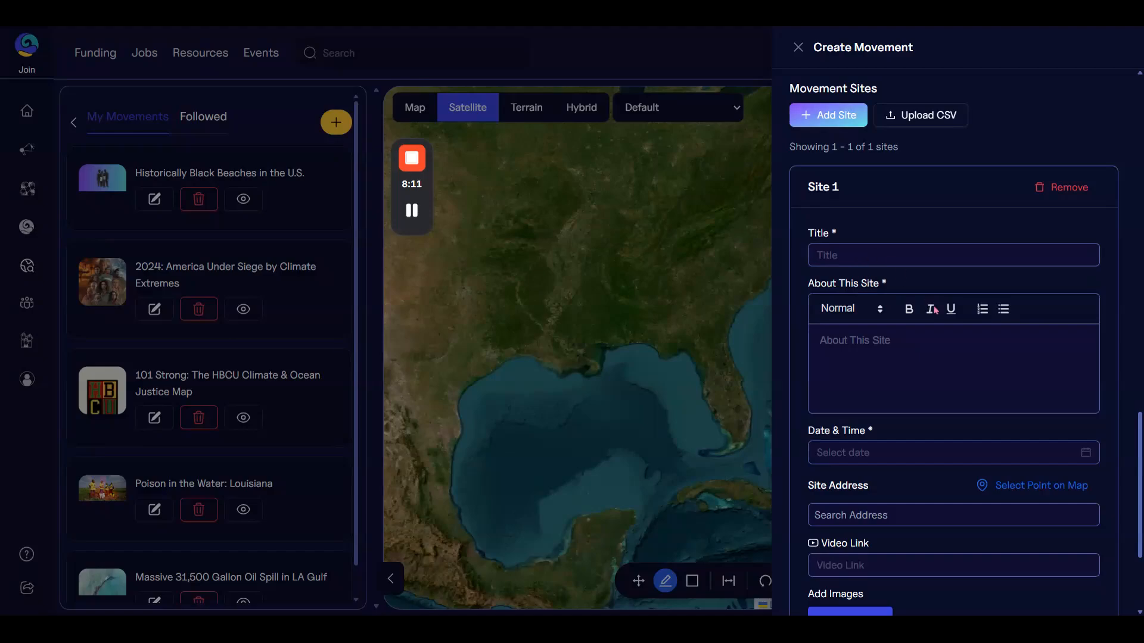
click(952, 341)
scroll(934, 368, down, 1)
scroll(936, 371, down, 3)
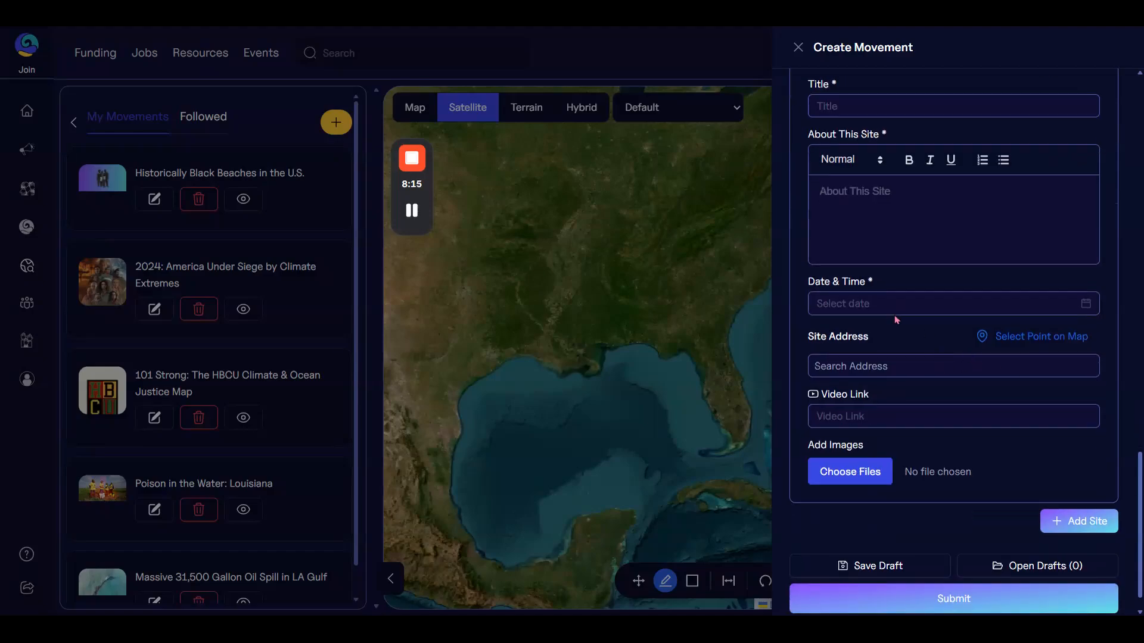
click(884, 304)
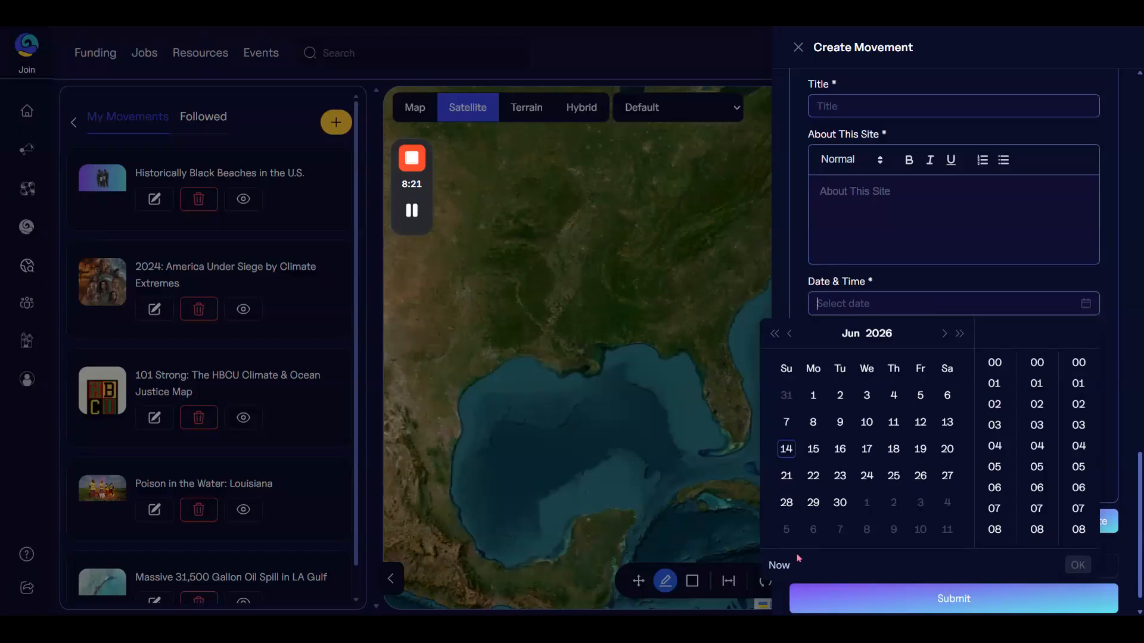
click(784, 566)
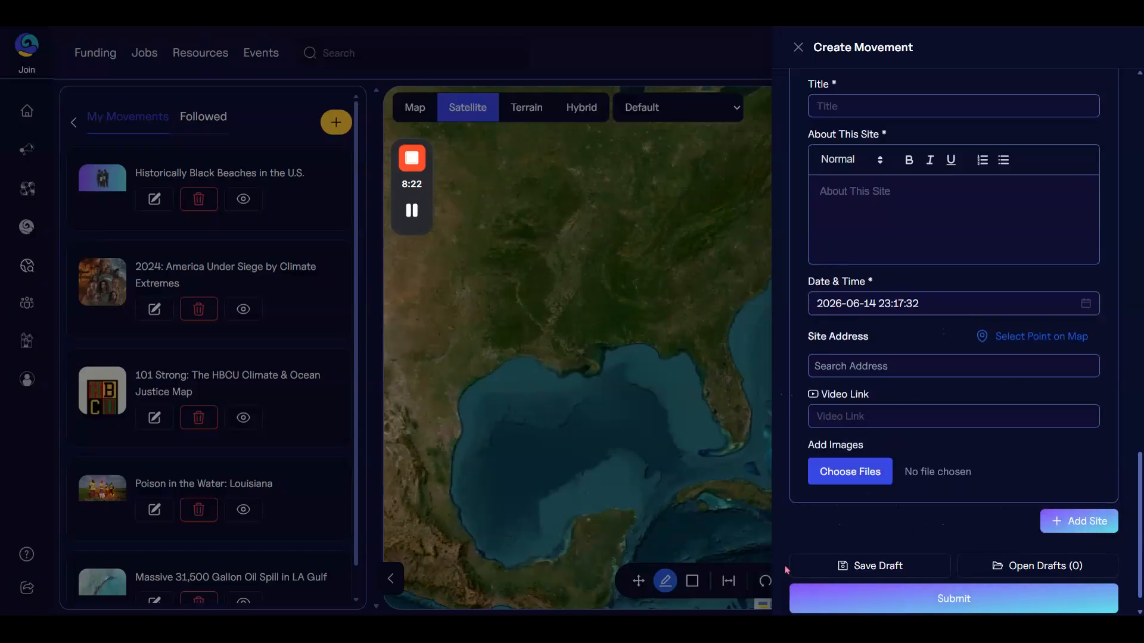
click(955, 300)
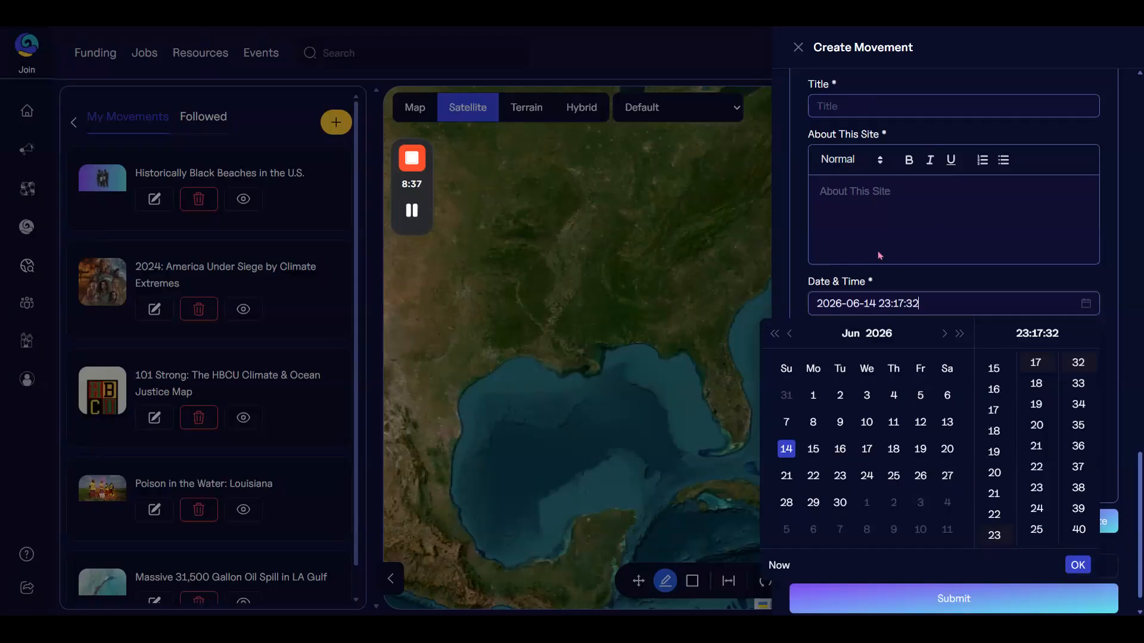
click(966, 286)
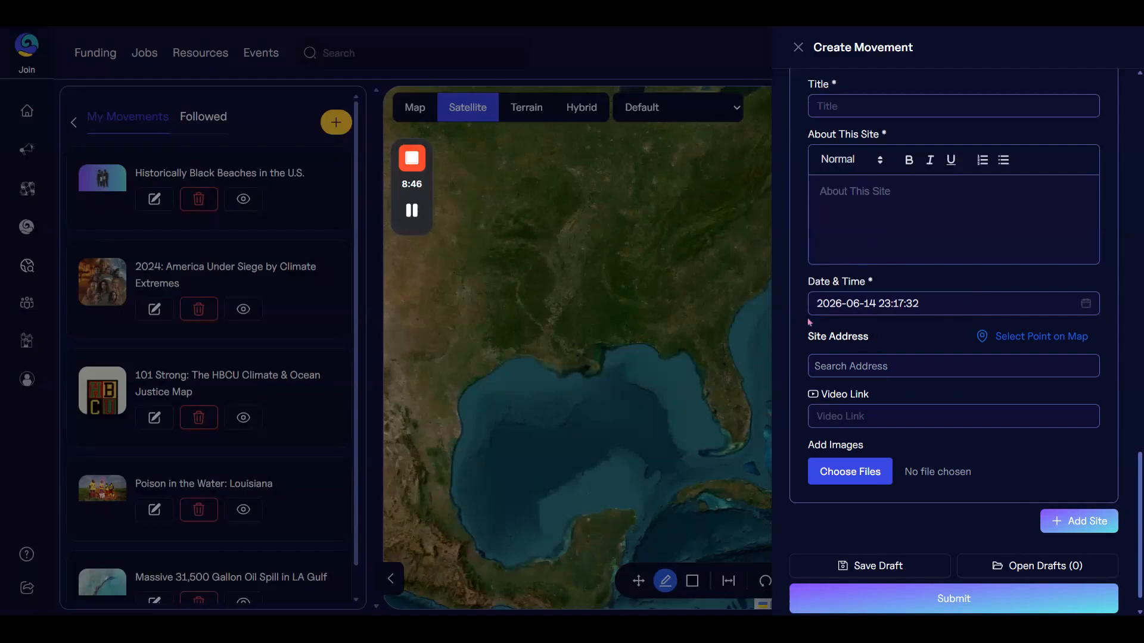
click(843, 317)
click(779, 562)
scroll(815, 168, up, 1)
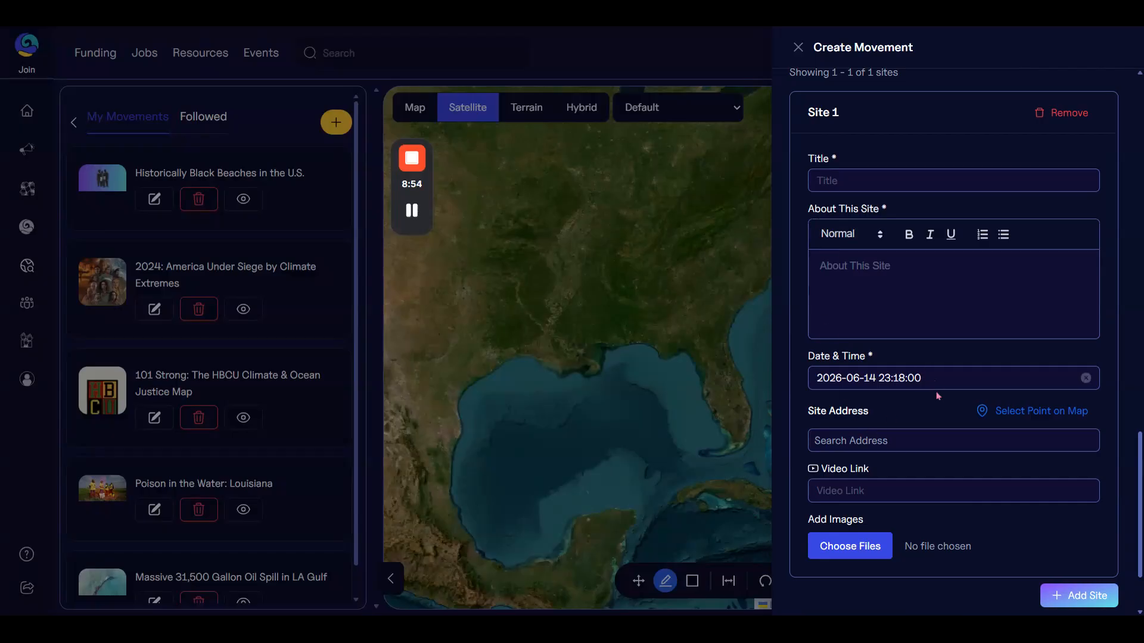
Step: Fill in Site 1's address by confirming the preset point in the map location picker
scroll(967, 407, down, 1)
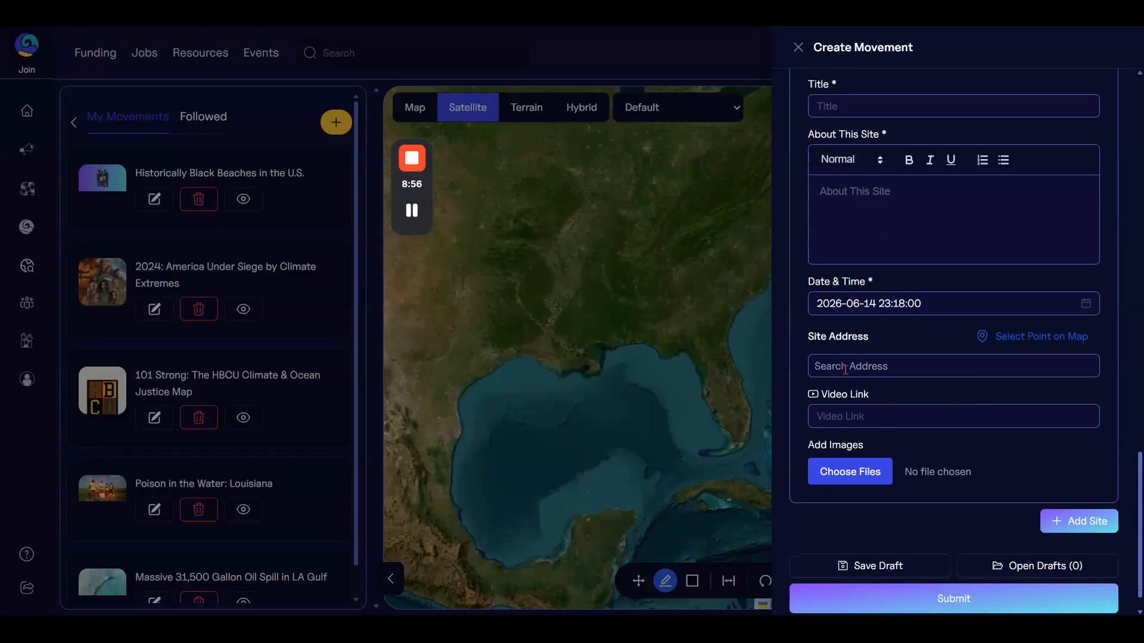
click(1041, 337)
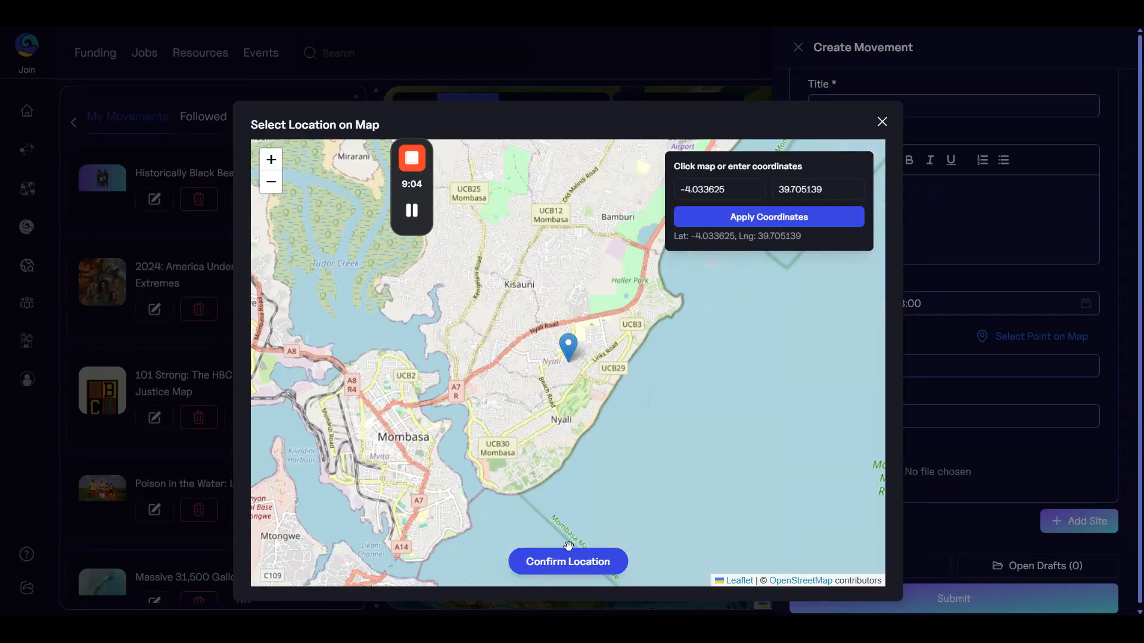
click(568, 562)
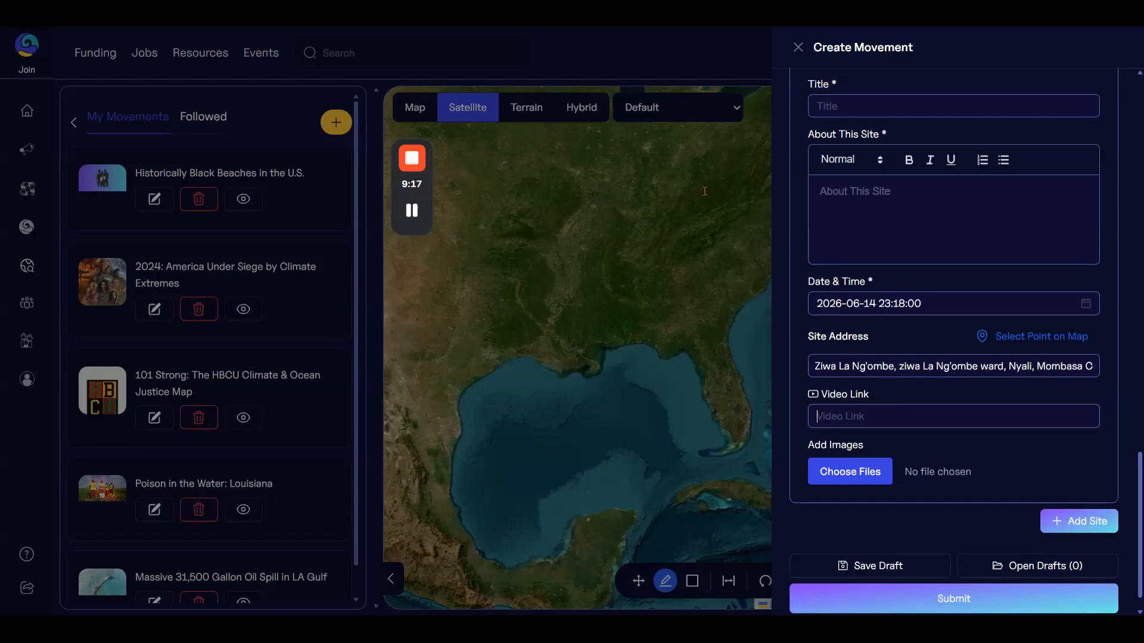
key(ctrl+v)
key(ctrl+a)
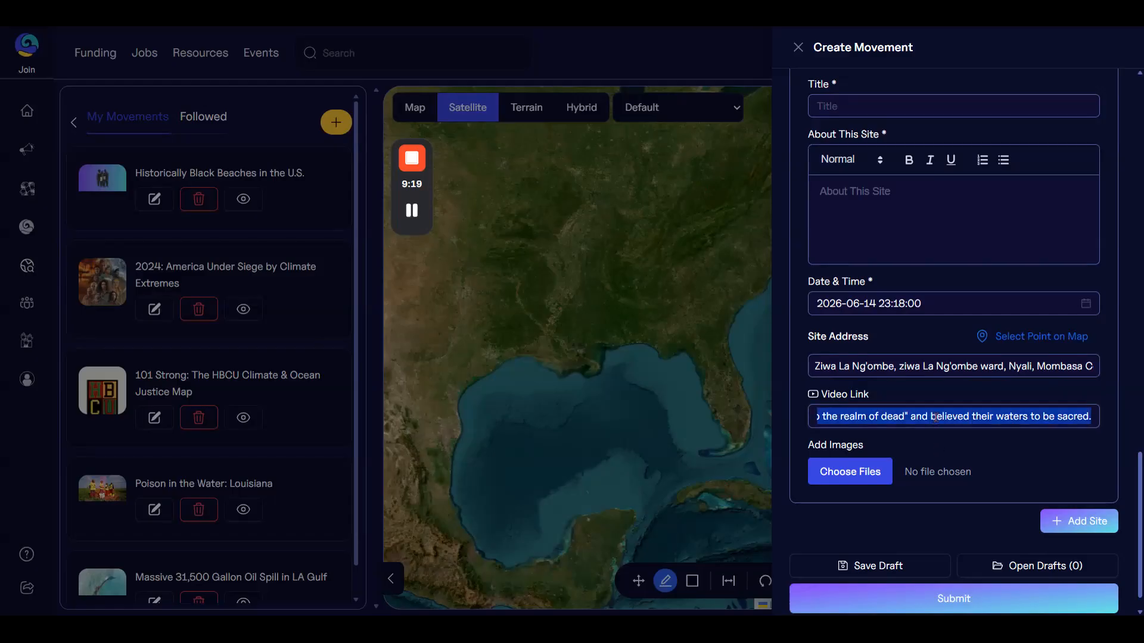
key(BackSpace)
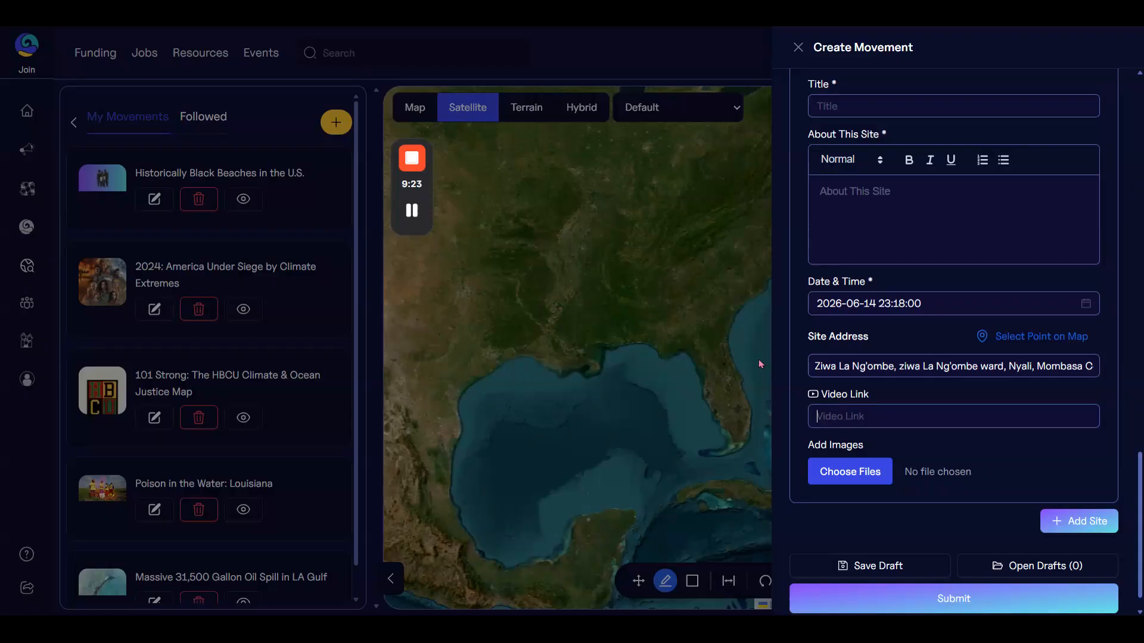
text(https://www.youtube.com/watch?v=G5Mr3NuHjal)
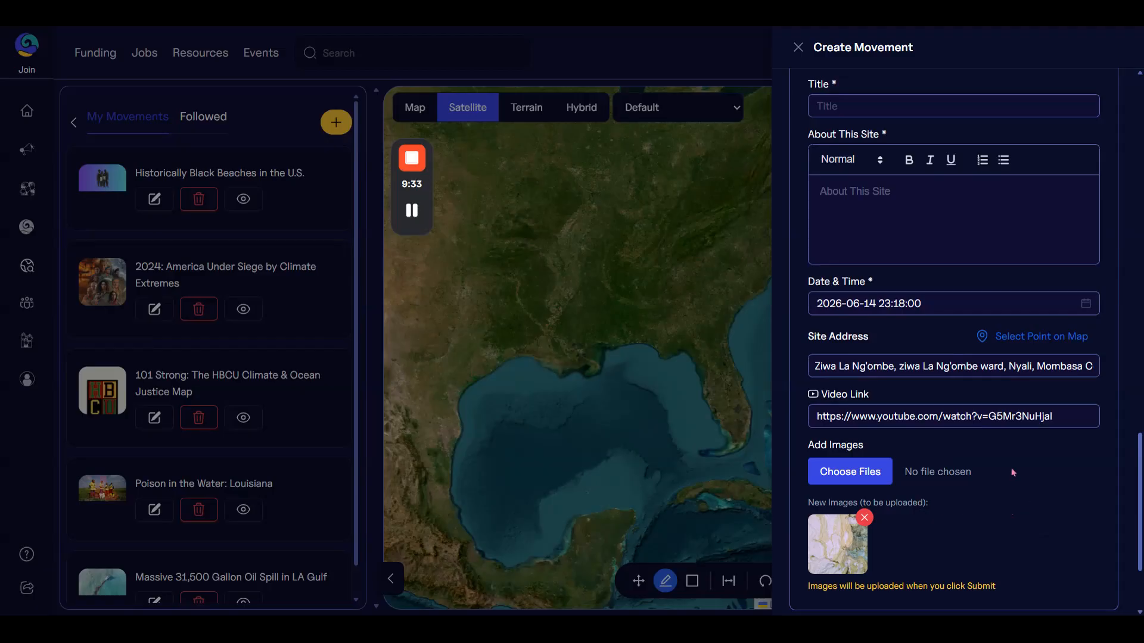
scroll(1013, 470, down, 3)
scroll(1053, 420, up, 4)
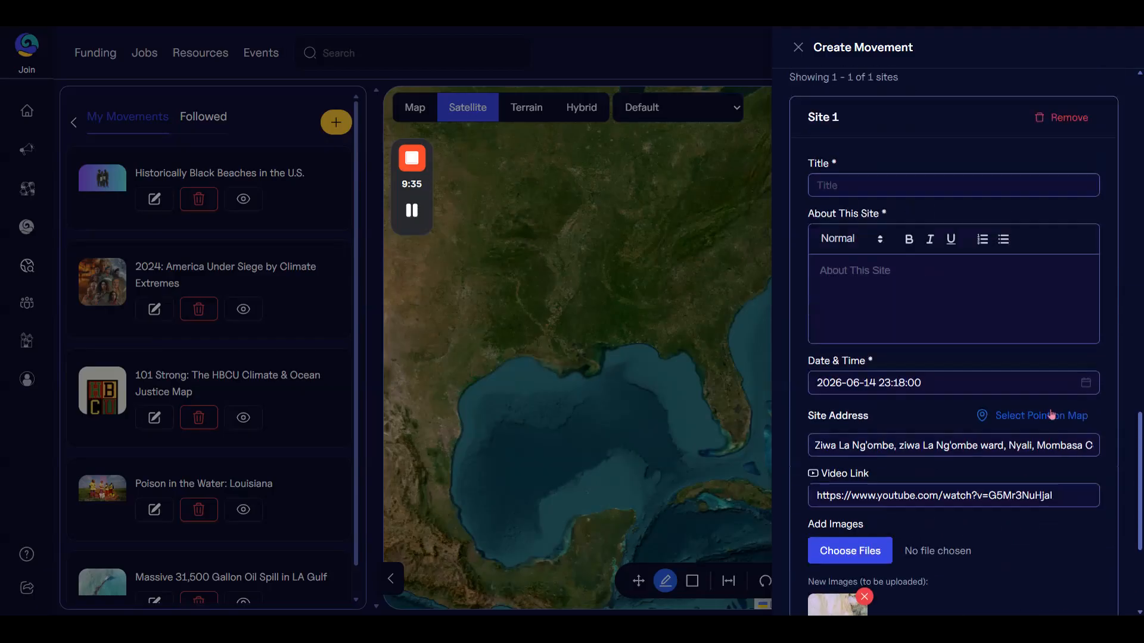
Step: Title the site Site 1 and fill in its About This Site description with the text starting "Discover the underground world of the Caribbean!"
click(869, 189)
text(Site 1)
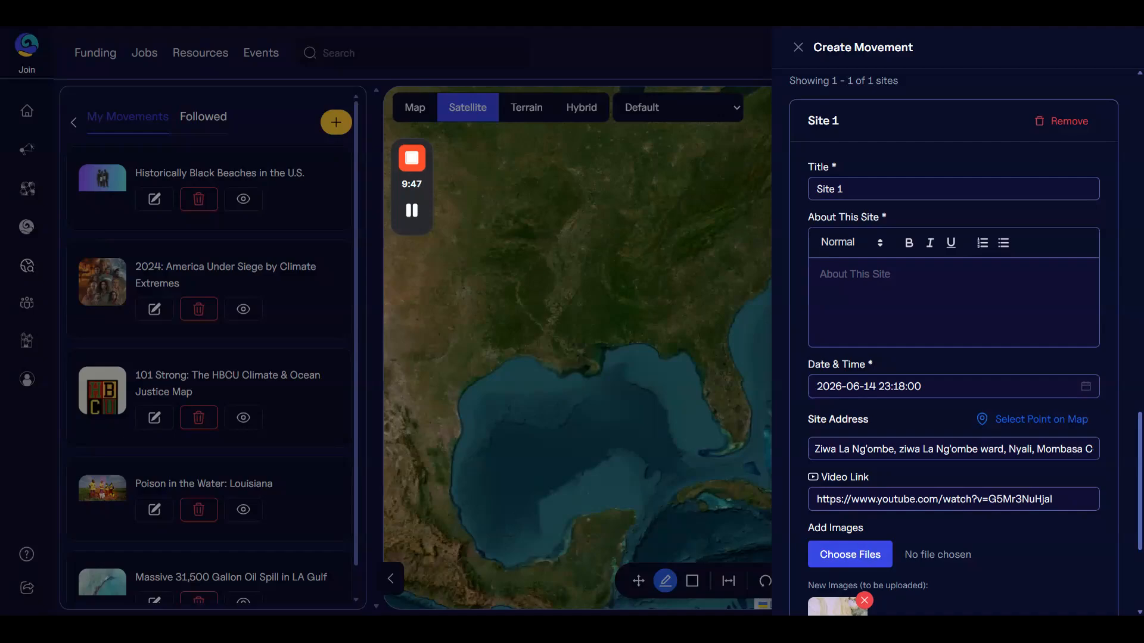
click(923, 284)
text(Discover the underground world of the Caribbean! Join our amazing descent into the mysterious dungeons of the Yucatan Peninsula in Mexico. In this 4K UHD relaxation video you will have luck to make an underwater journey through the extraordinary cenotes. Sound is original. Cenotes are natural pits in the terrain filled with underground water. The ancient Maya called them "the gateways to the realm of dead" and believed their waters to be sacred. You will meet fabulously beautiful play of bright blue and green colors at the cavern entrance. Admire the underwater caves, bizarre formations, glorious rays of sunlight piercing the water, the ceiling and walls of the caves resembling a Gothic architecture and other impressive things. Look at the water surface from below and catch a sense of wonder happening to you, verging on disorientation. Exploring an underwater cavern is always thrilling, mysterious and capturing experience. Let the bottomless blue waters of the dungeon evoke a feeling of exciting anticipation and delight. Music and the nature sounds that greeted you at the beginning, fade away as you dive. The sounds of gurgling water and the regular breathing of a scuba diver create a unique white noise that is good to calm down and balance.)
Step: Add a blank second site to the movement and remove it again
scroll(947, 304, down, 9)
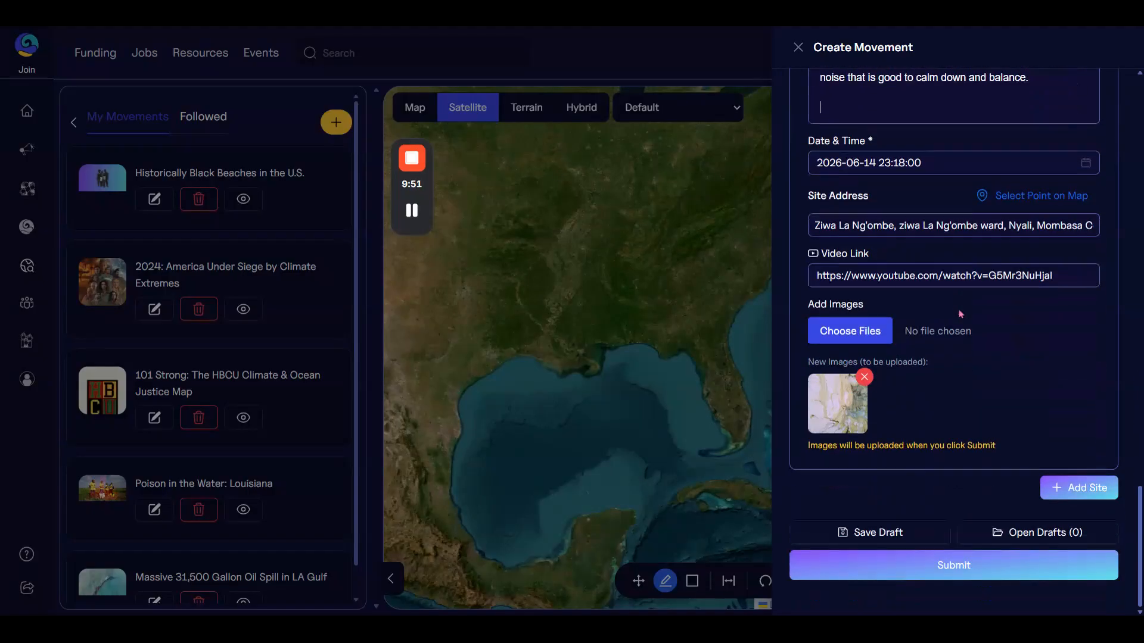
click(1084, 492)
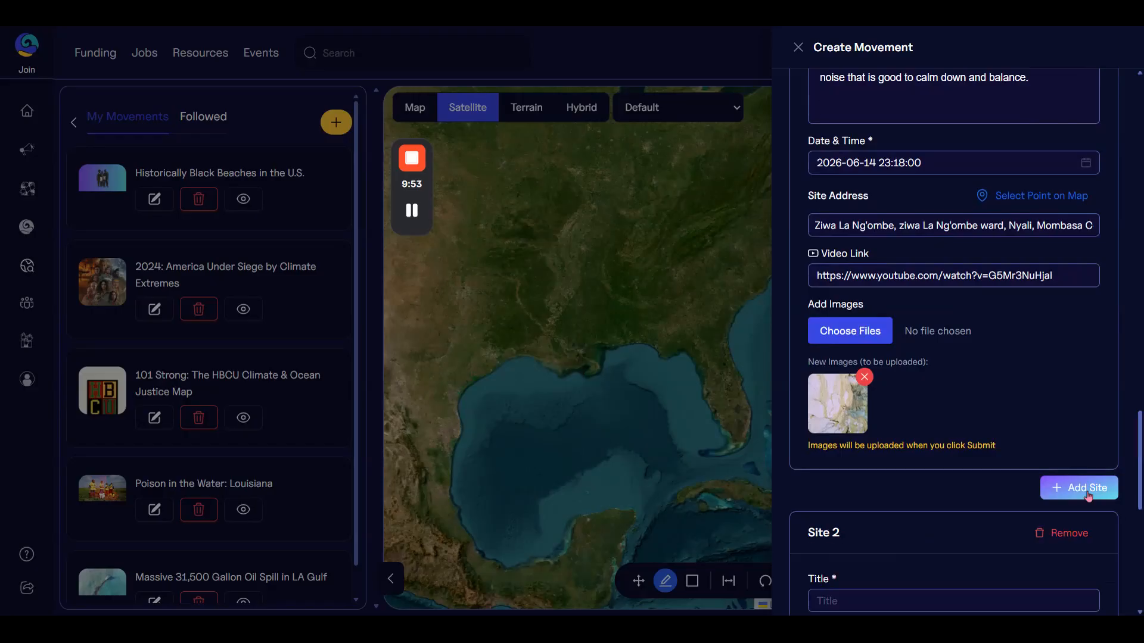
scroll(1021, 424, down, 6)
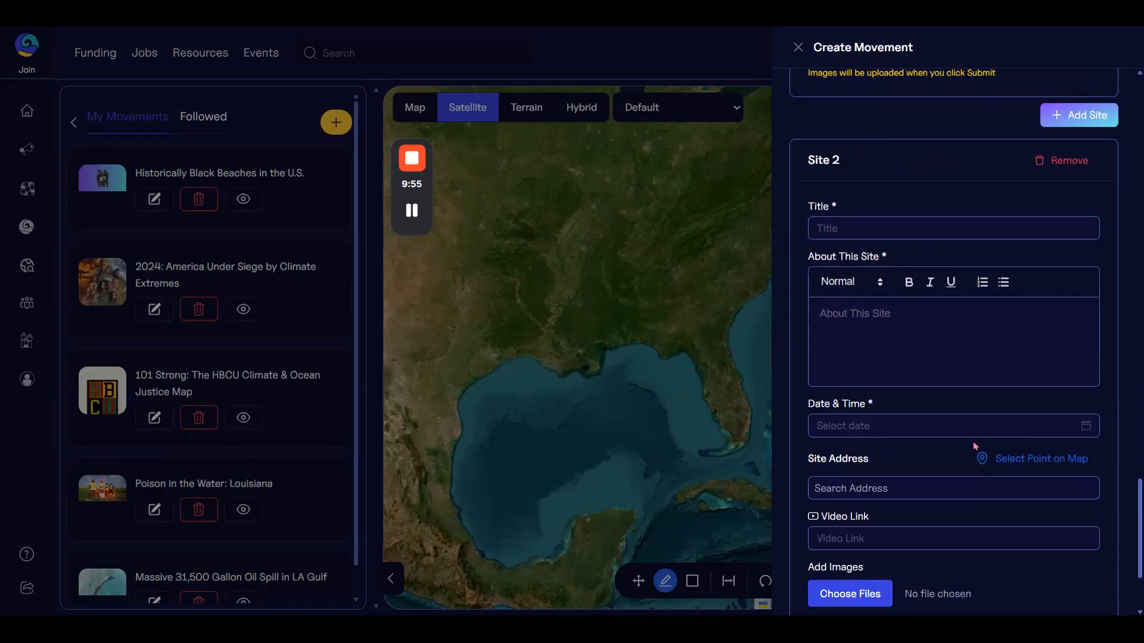
scroll(980, 444, up, 3)
click(1058, 312)
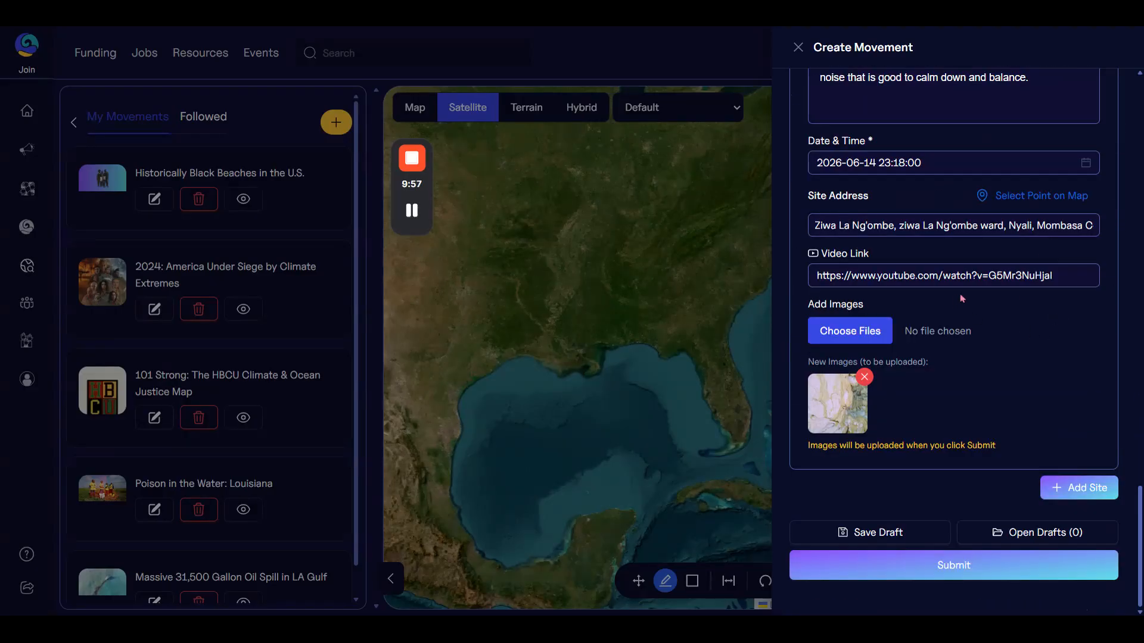
Step: Review the completed movement form and submit the movement
scroll(984, 322, up, 10)
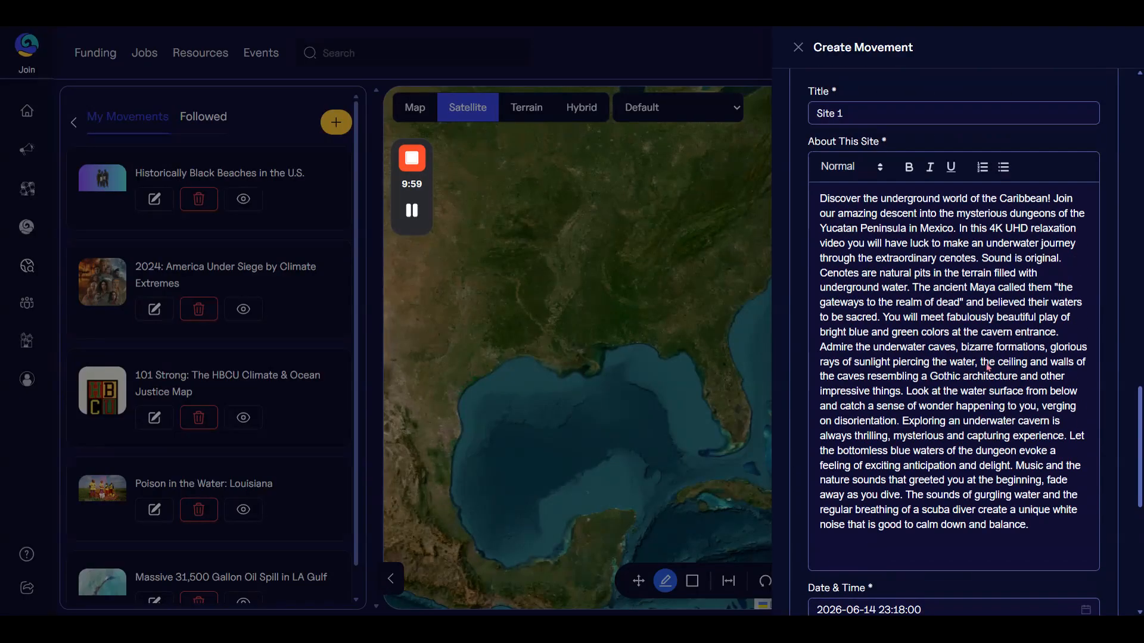
scroll(985, 362, up, 6)
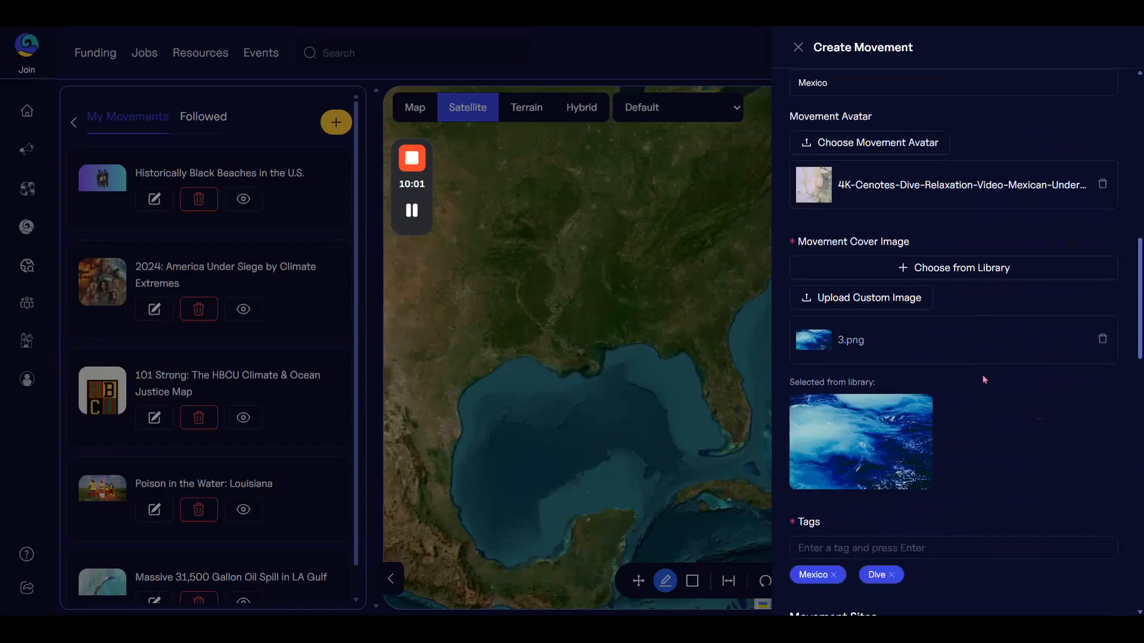
scroll(984, 387, up, 10)
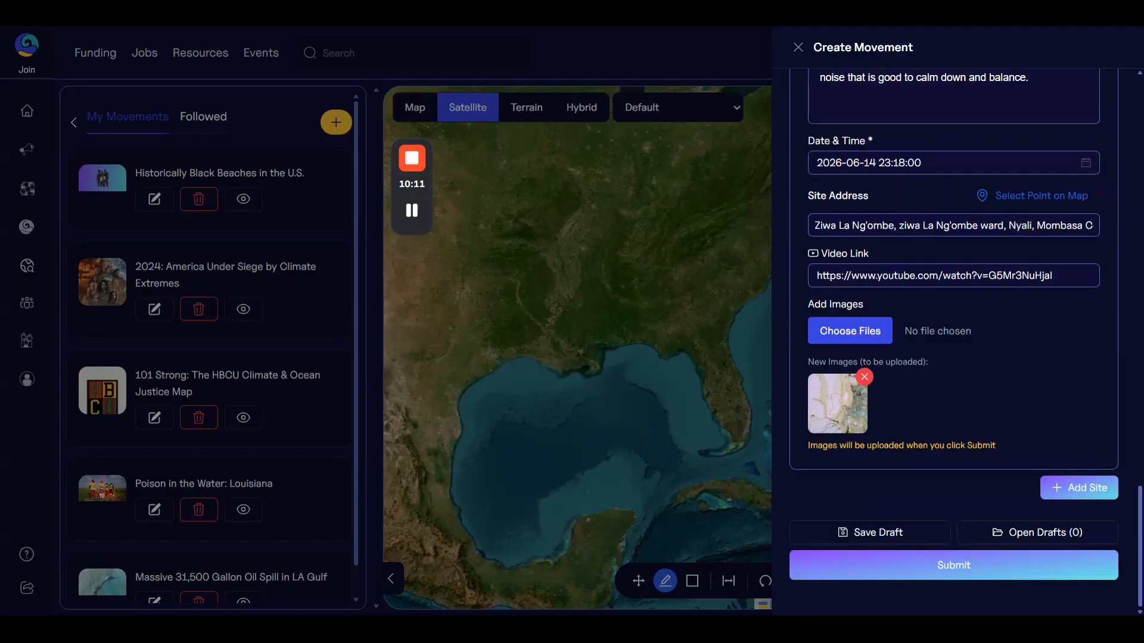
click(1017, 571)
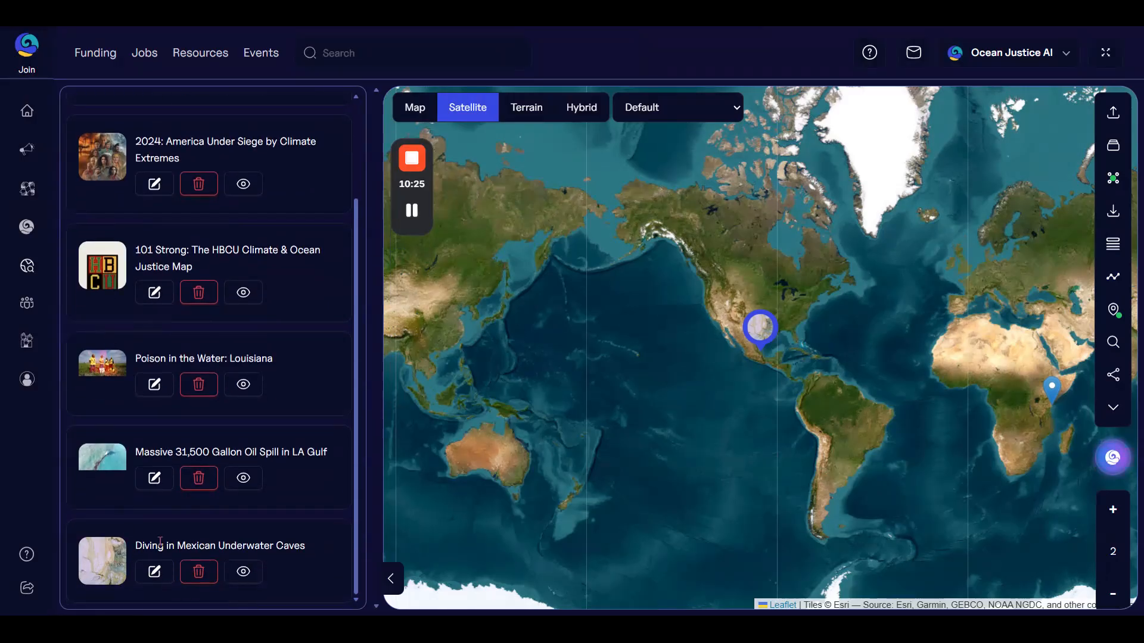
Step: View the new Diving in Mexican Underwater Caves movement and cycle the basemap through Hybrid, Terrain and Satellite to Map
click(243, 573)
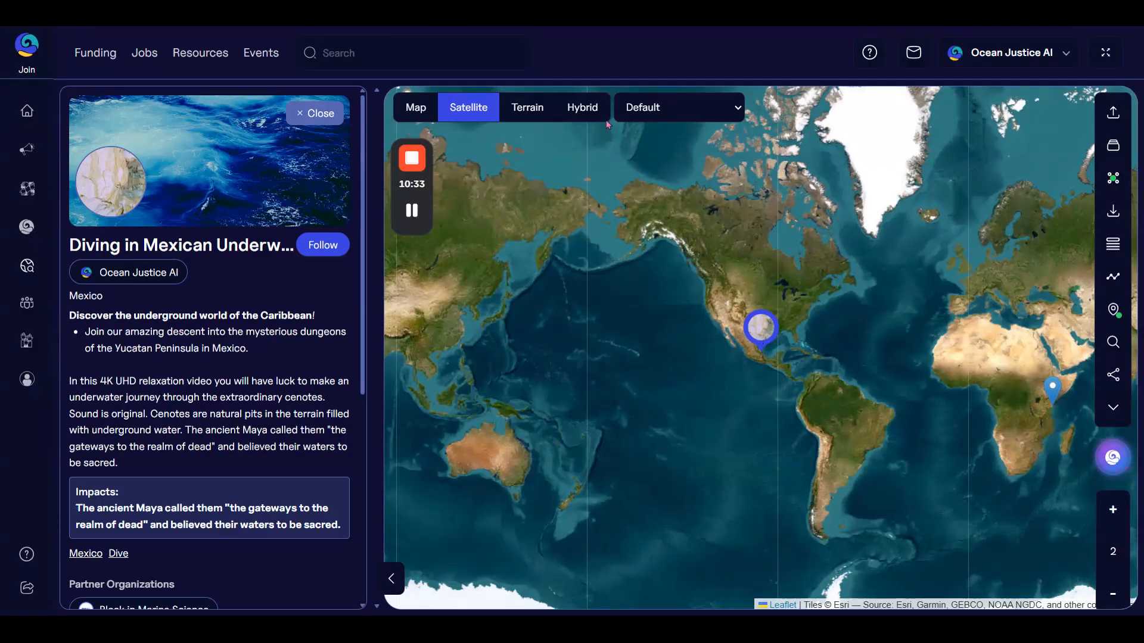
click(580, 121)
click(534, 116)
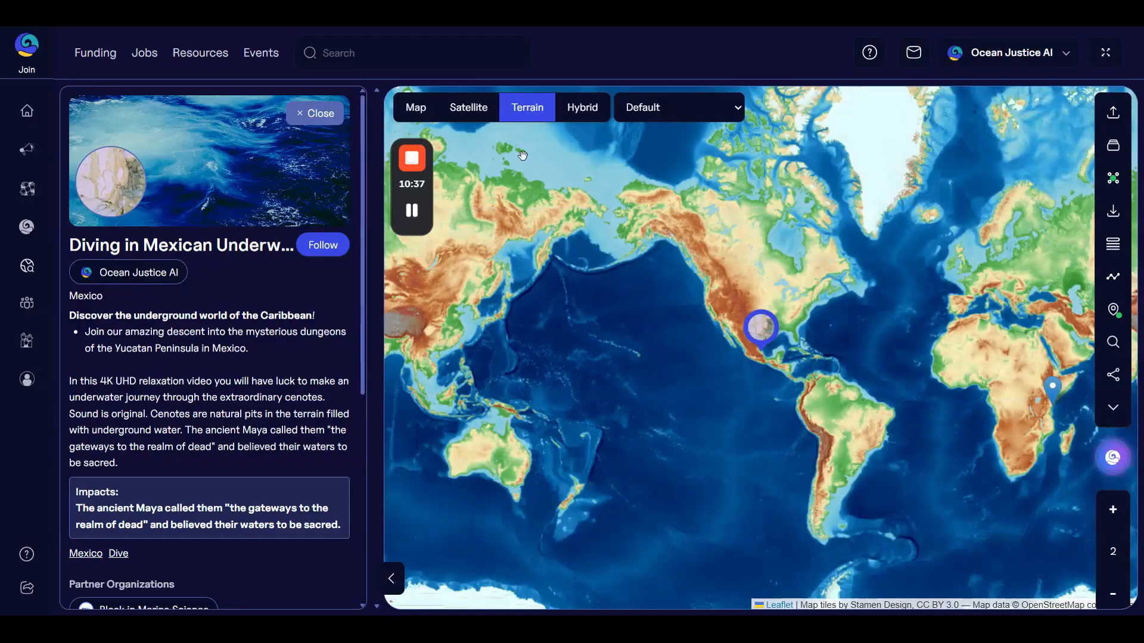
click(461, 116)
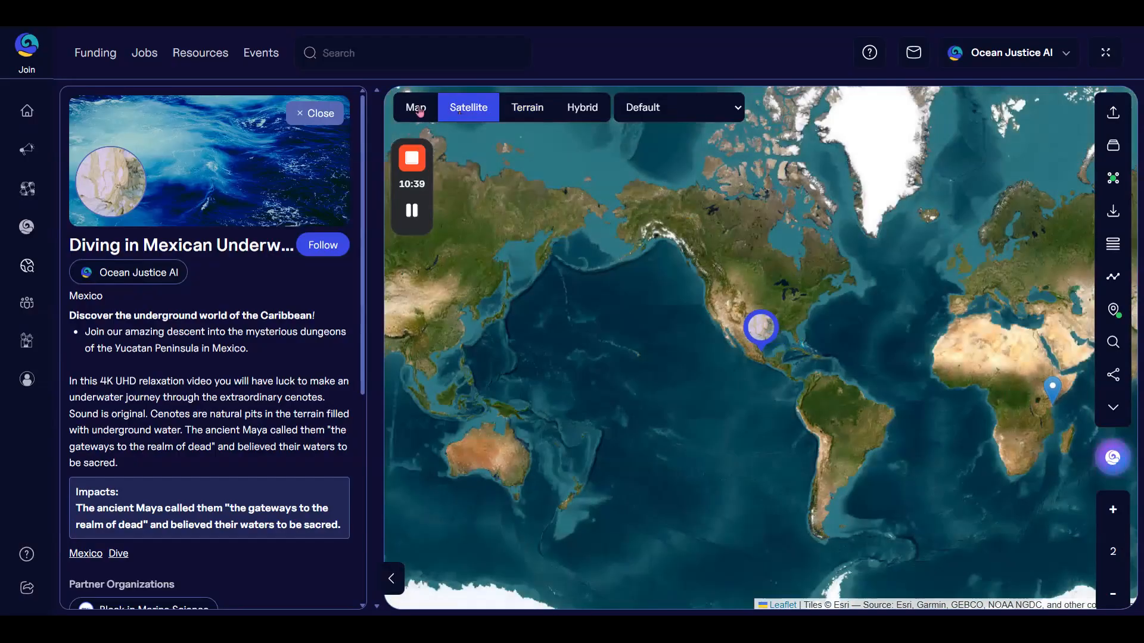
click(420, 110)
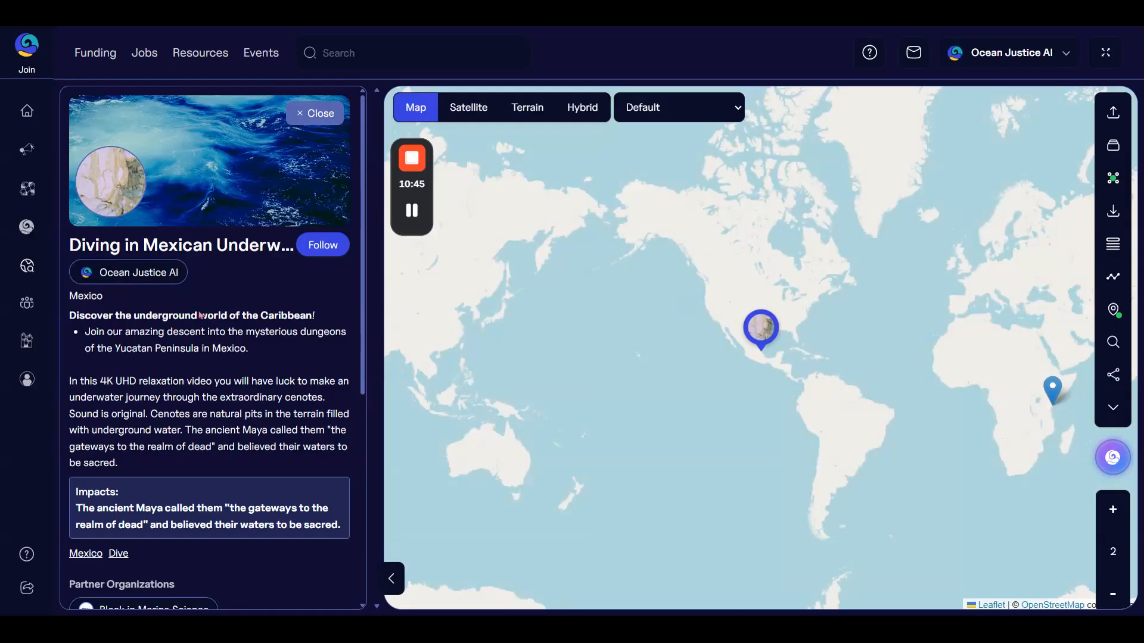
Step: Look over the movement's description, impacts, tags, partner organizations and post area
scroll(89, 264, down, 1)
drag(69, 221, 243, 293)
scroll(208, 323, down, 2)
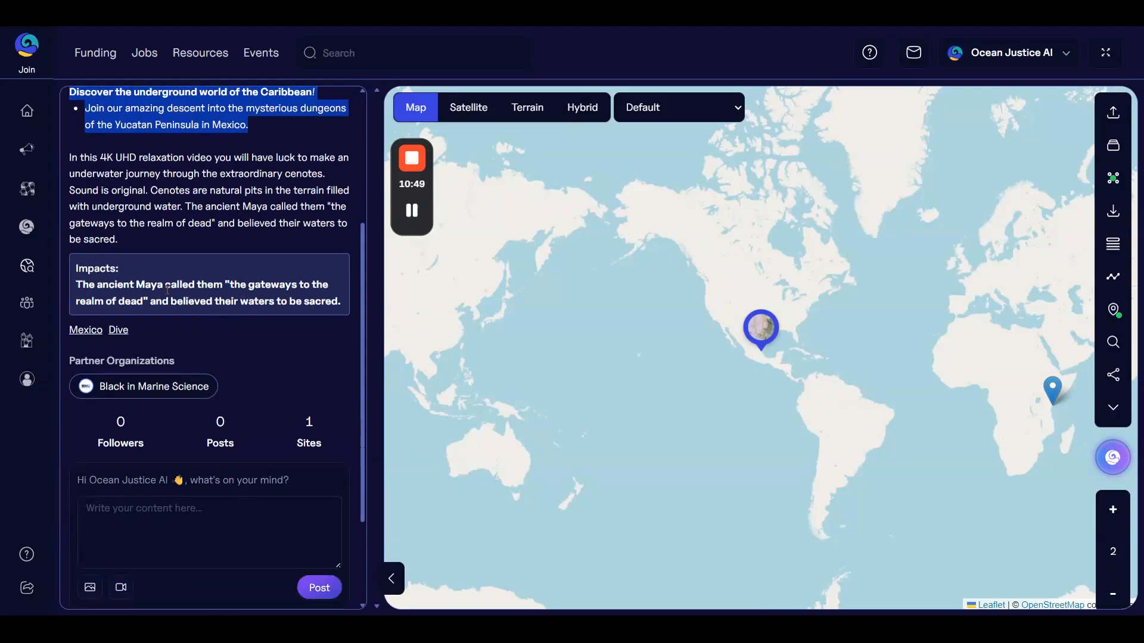
scroll(198, 288, down, 2)
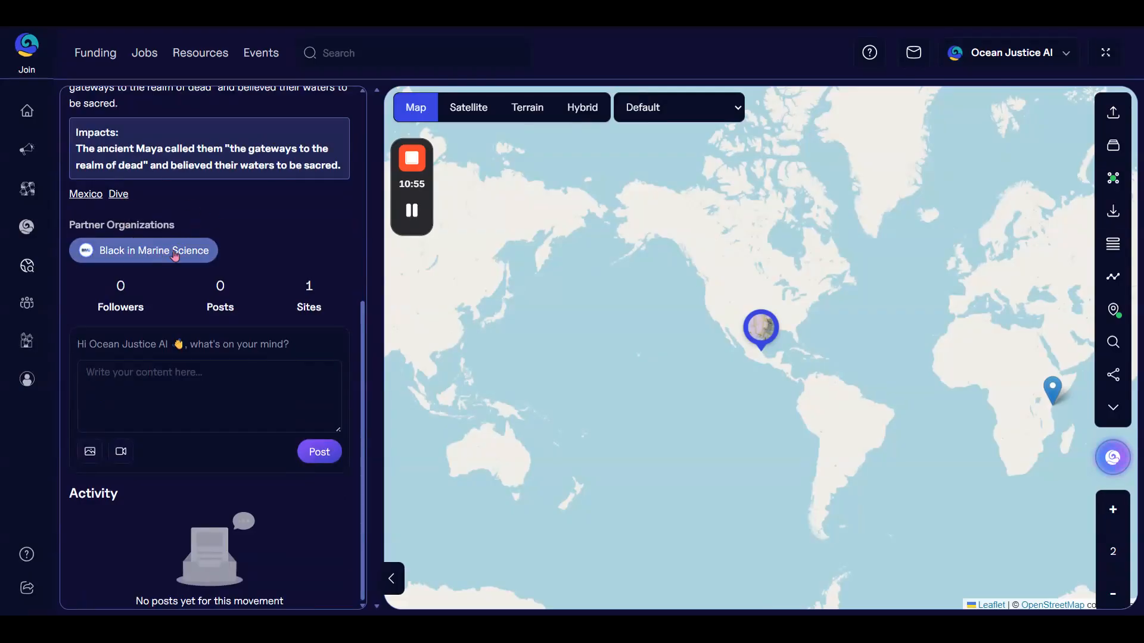
click(247, 371)
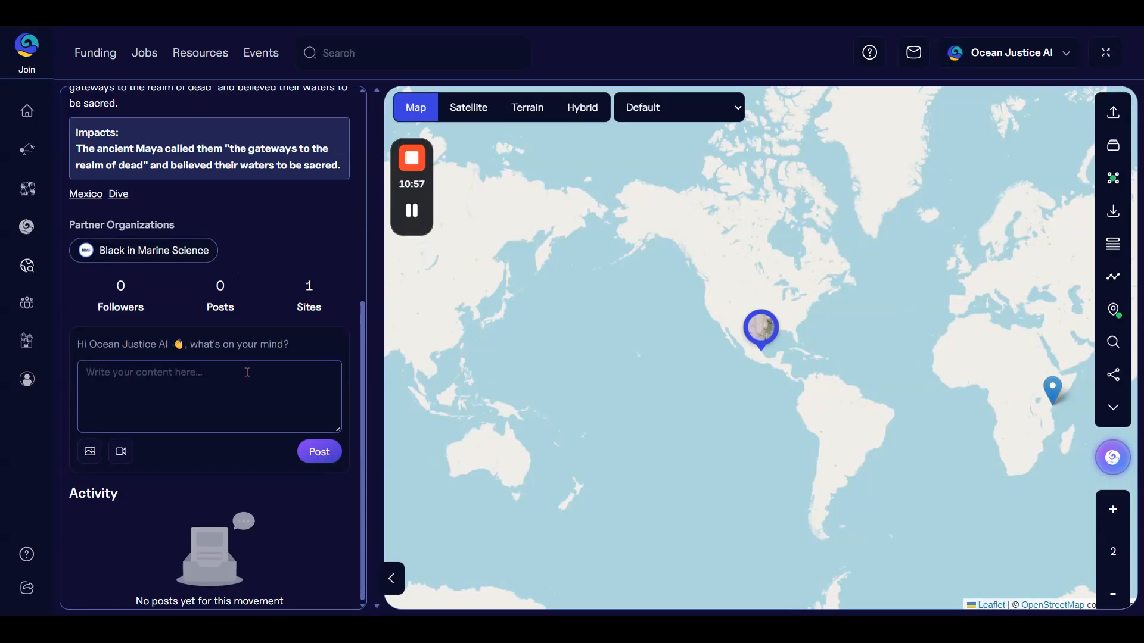
Step: Locate Site 1 on the map from the movement's site list, open its marker details and preview its image enlarged
click(310, 292)
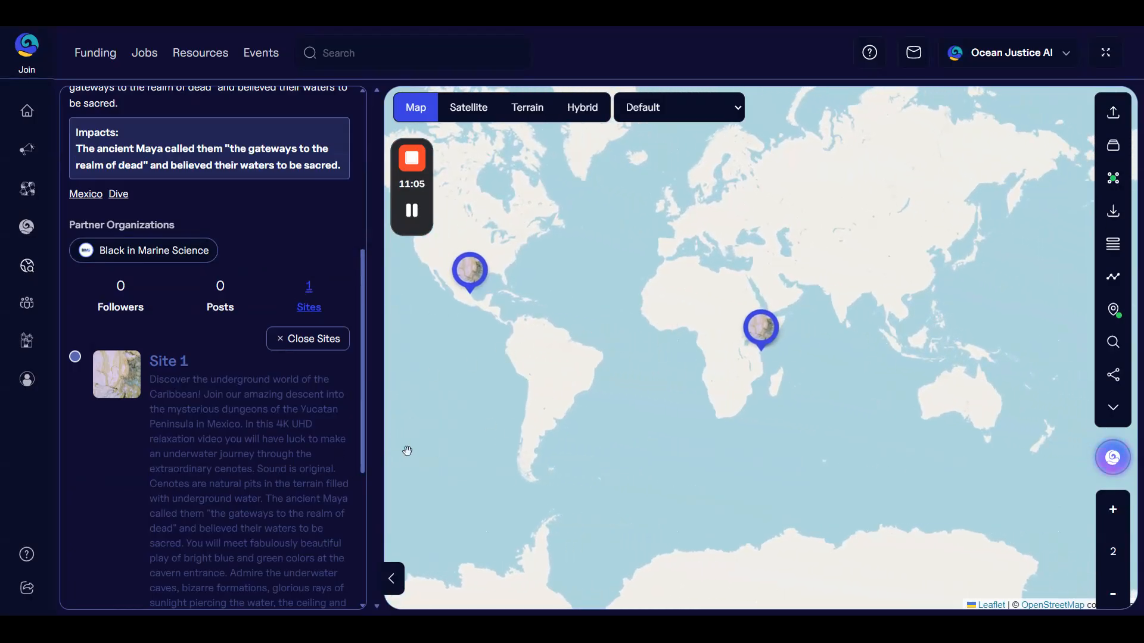
click(265, 429)
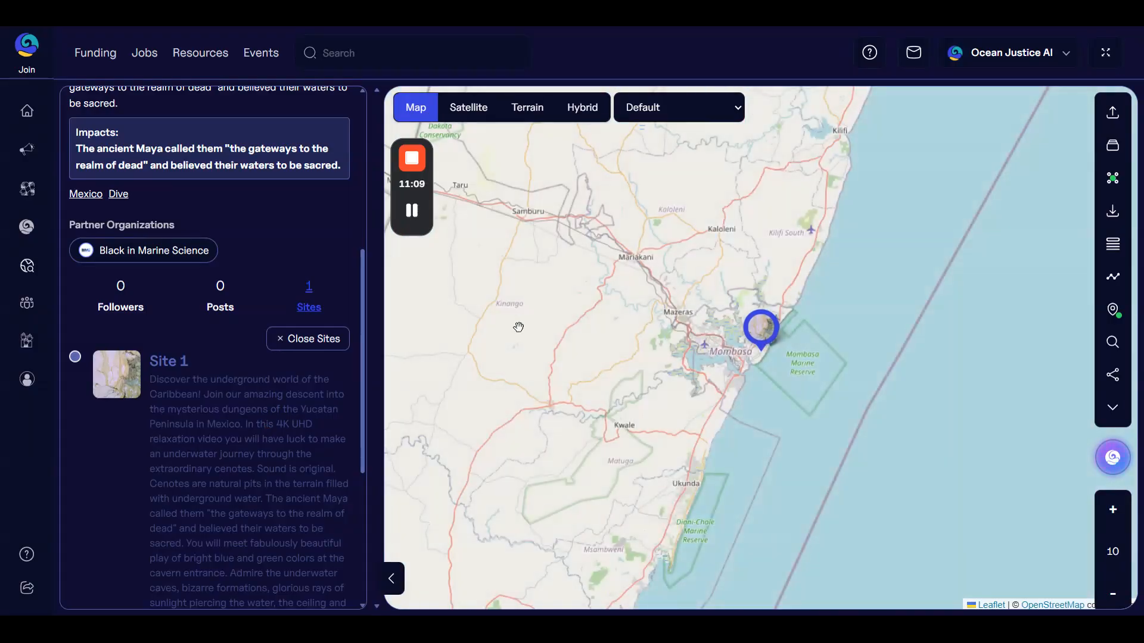
click(769, 332)
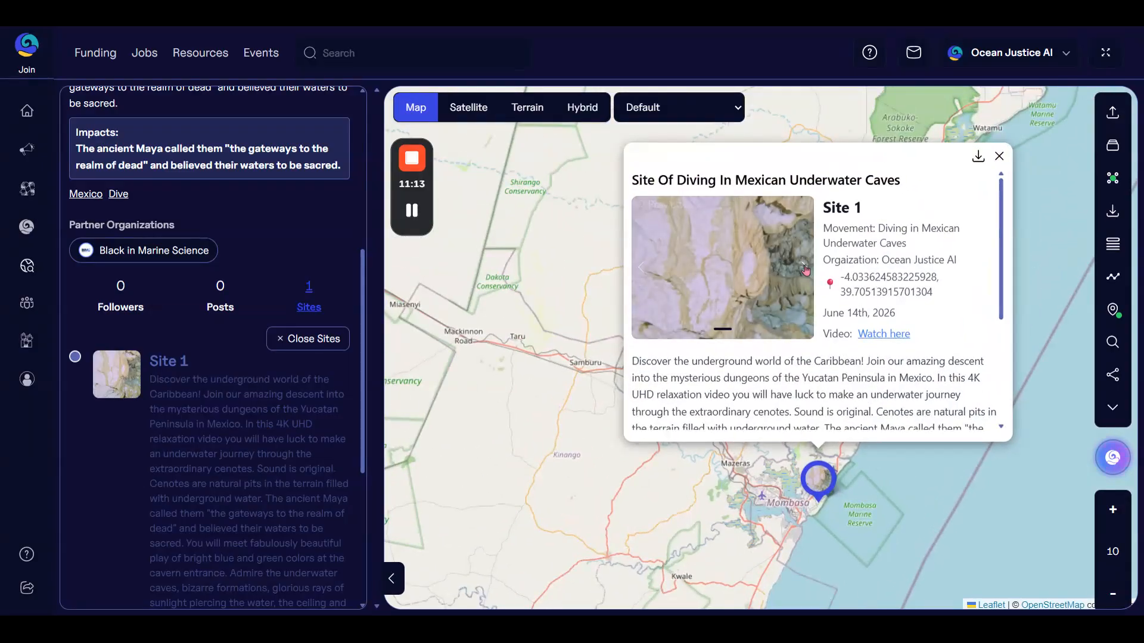
click(736, 281)
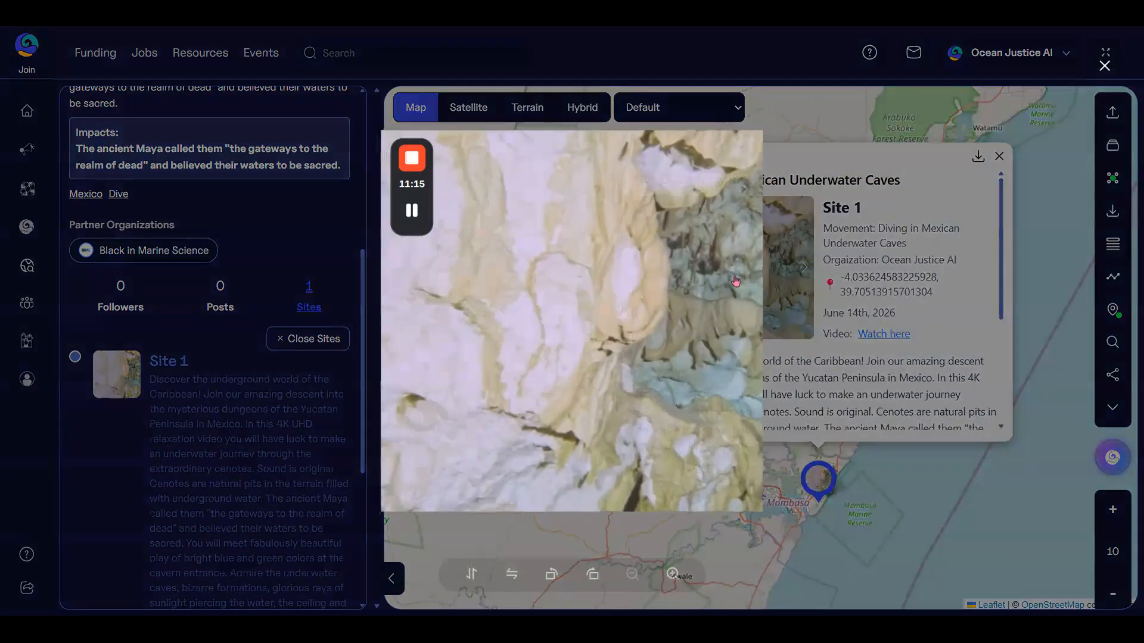
click(927, 262)
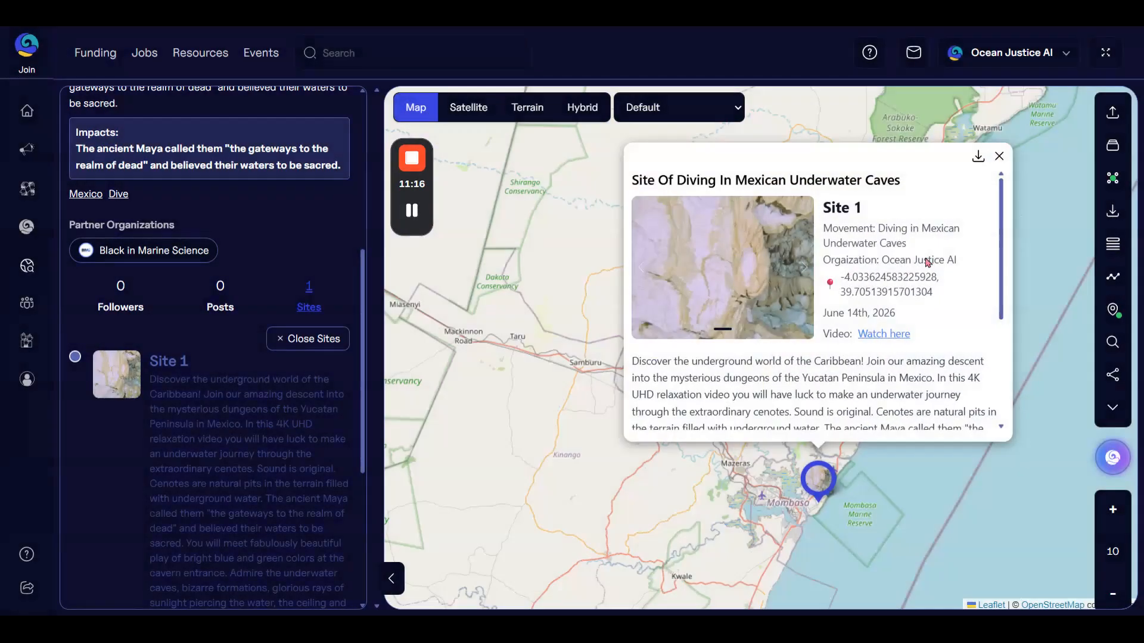
Step: Play and pause Site 1's linked video, and close both the video and the site details
click(896, 335)
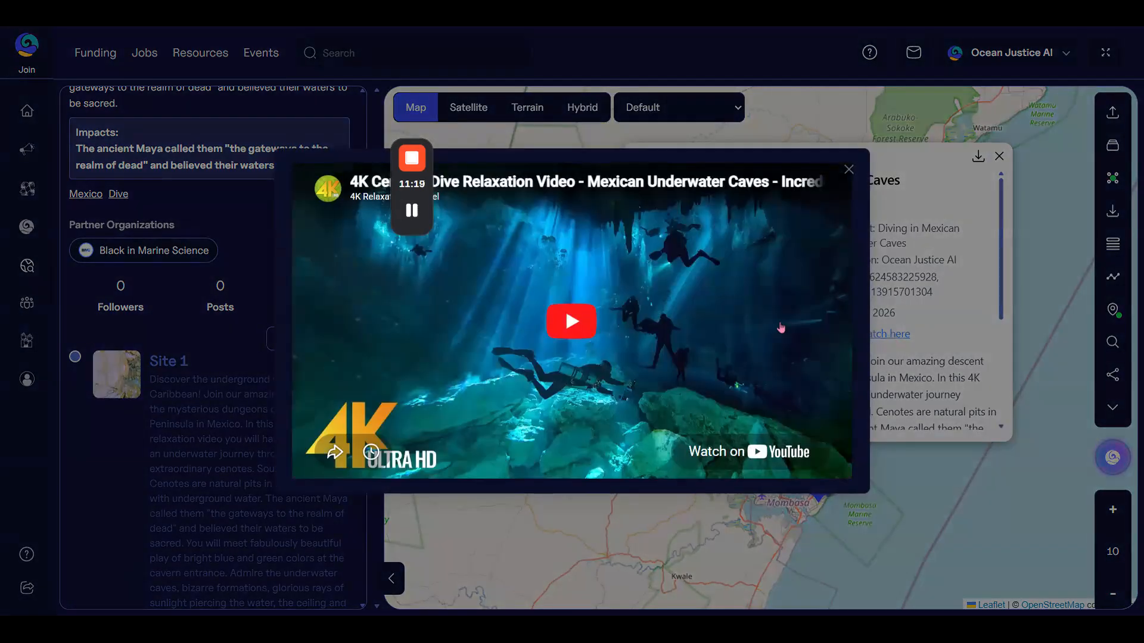
click(573, 326)
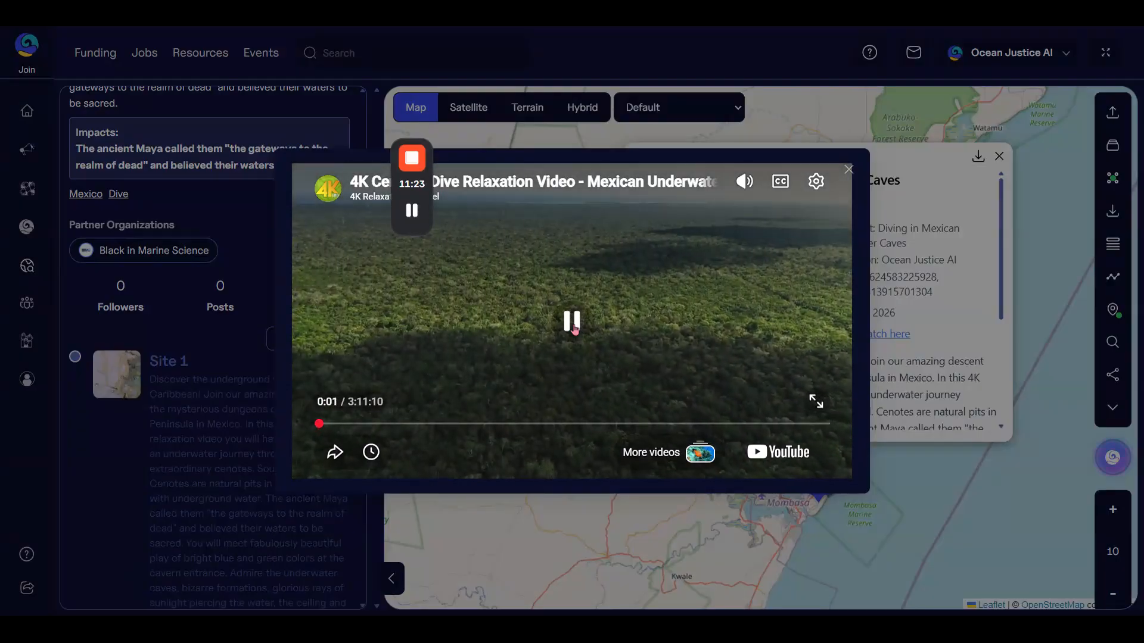
click(573, 328)
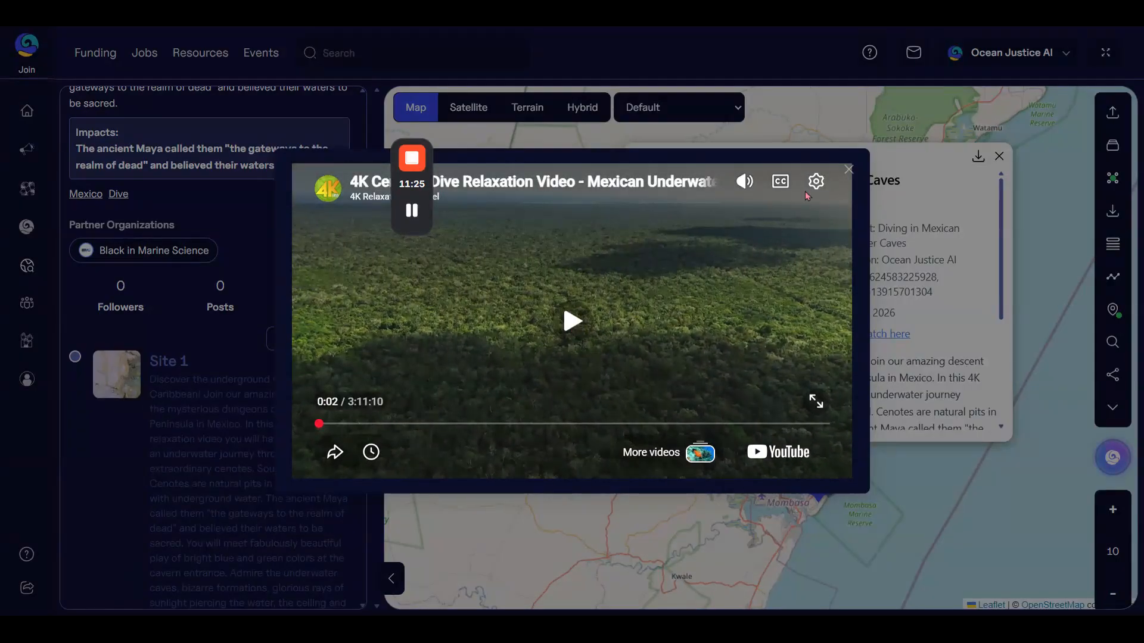
click(847, 170)
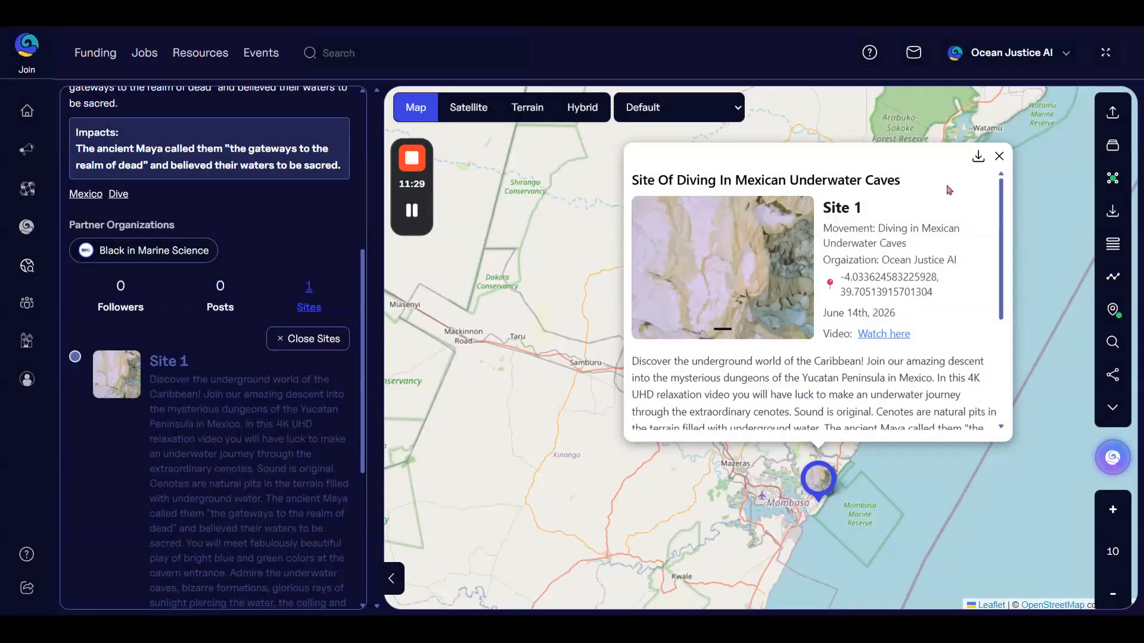
click(1000, 158)
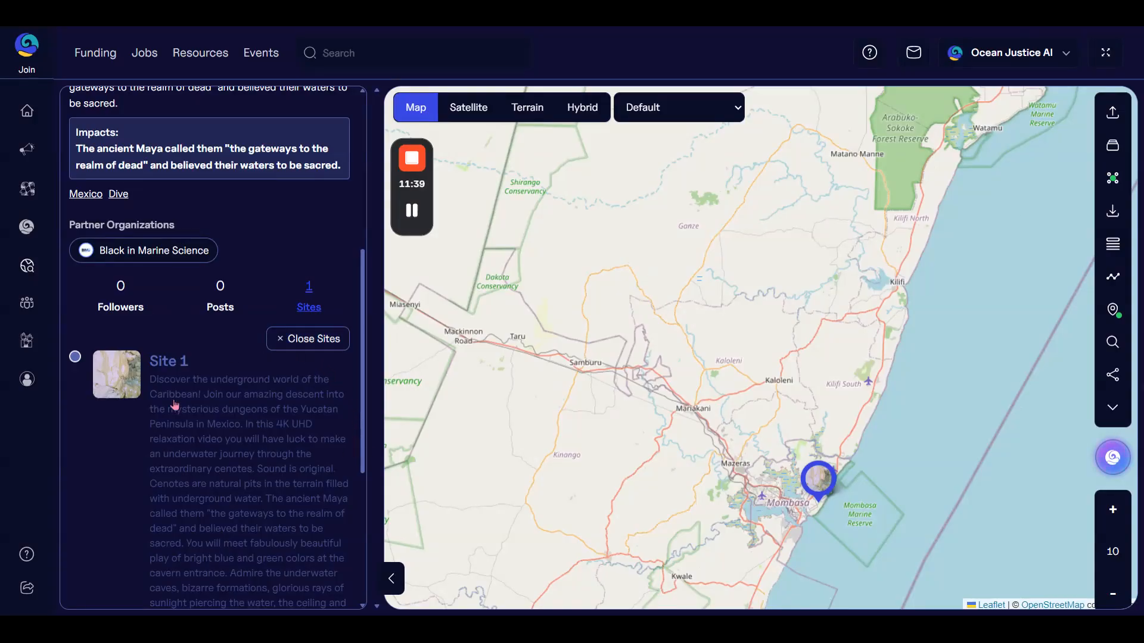
Step: Review the movement's details and Site 1 entry once more, and close the movement's page
scroll(179, 411, down, 5)
scroll(192, 430, up, 6)
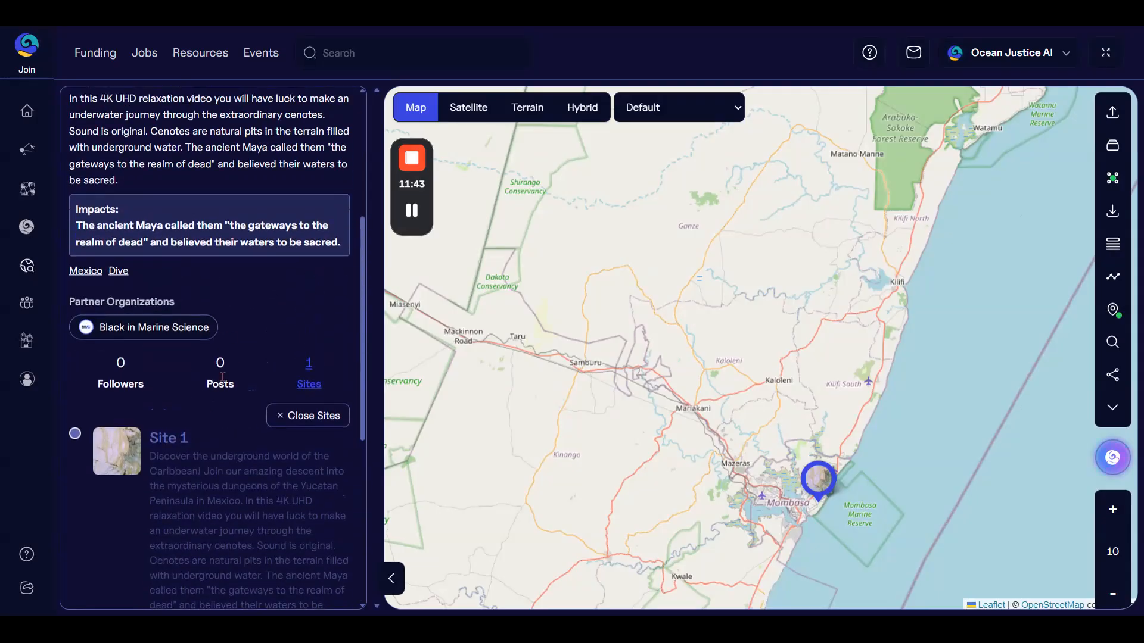
scroll(225, 382, up, 5)
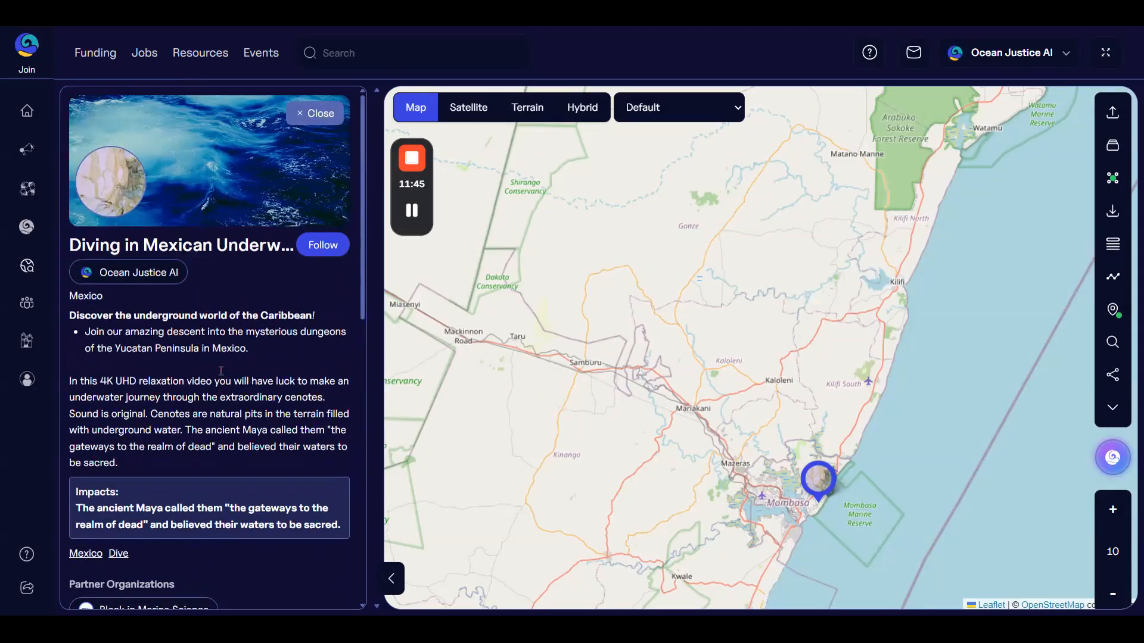
scroll(204, 474, down, 4)
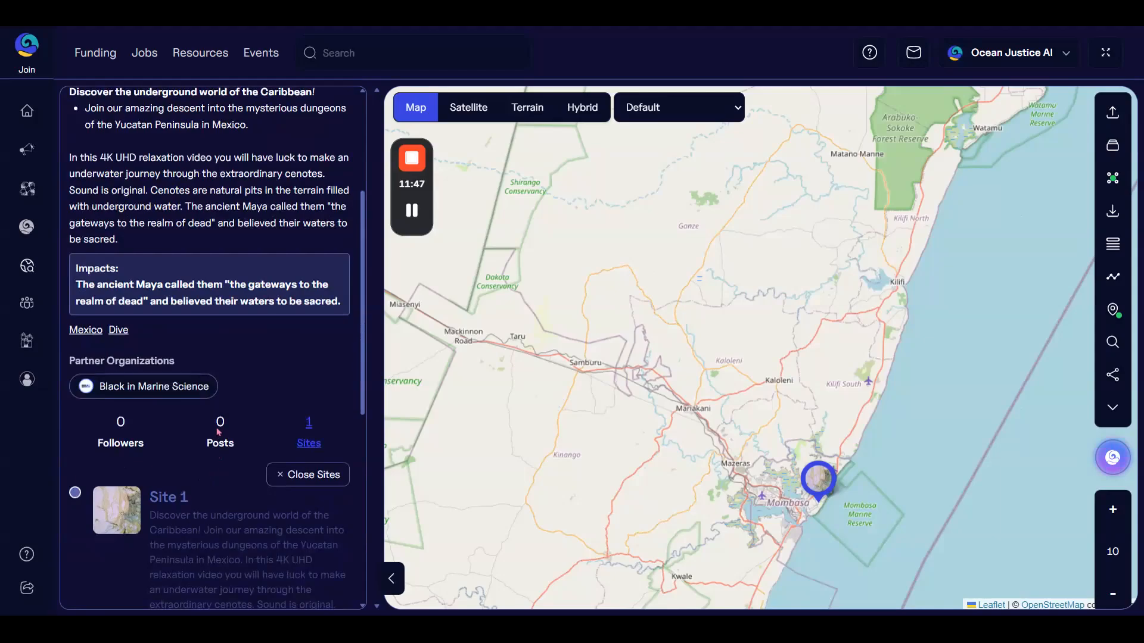
scroll(217, 434, up, 4)
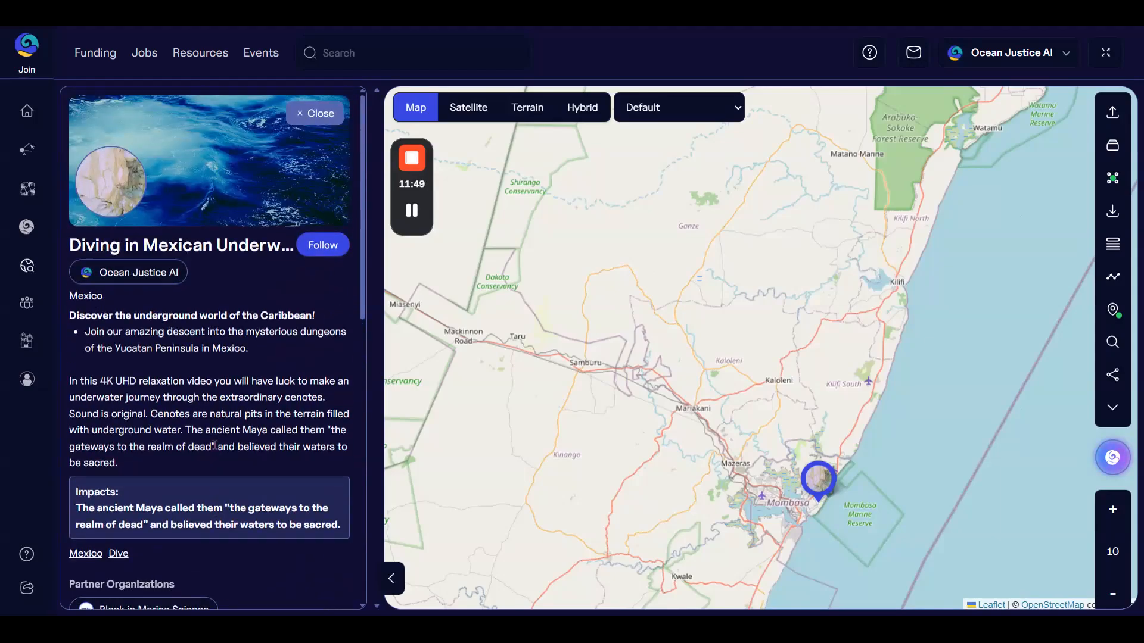
click(302, 120)
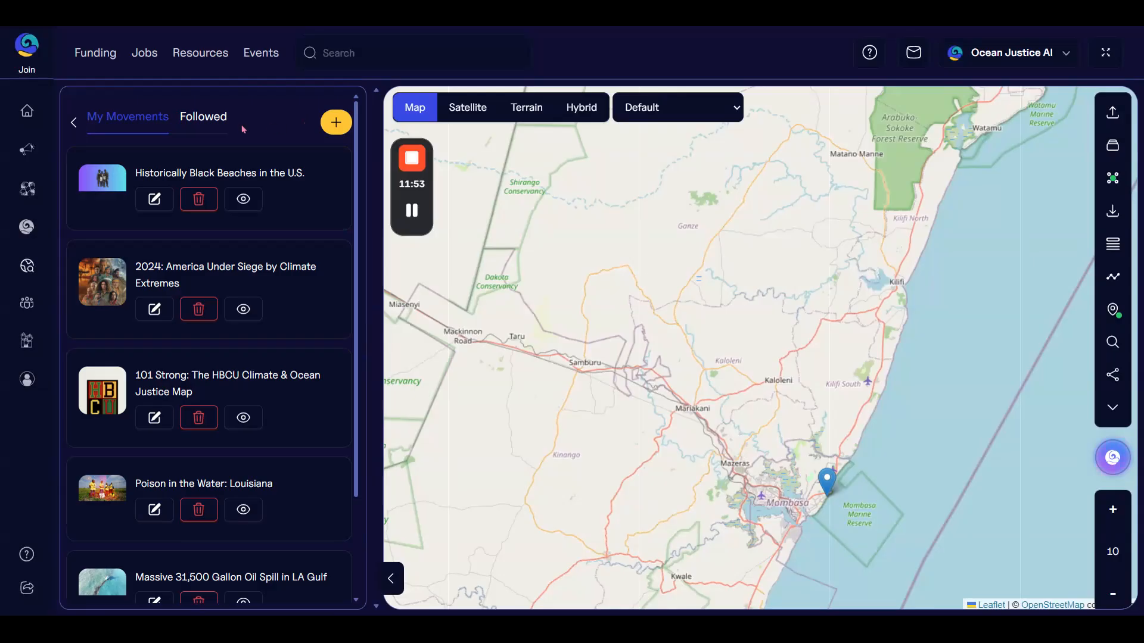
Step: Return to the Movements page and look through the My Movements and Followed lists
mouse_move(27, 226)
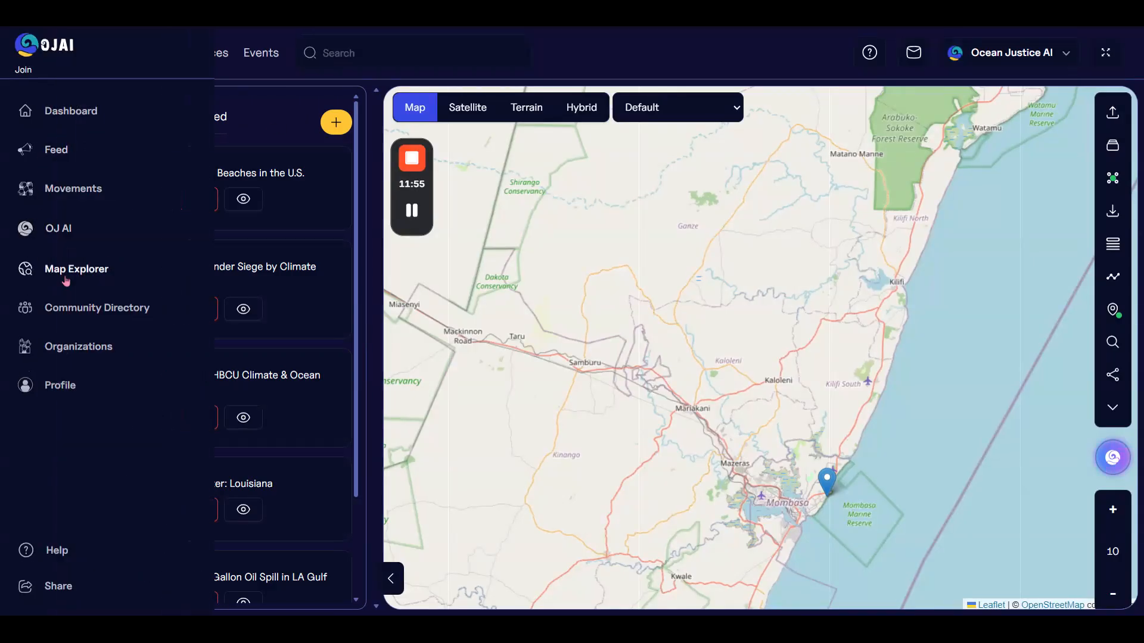
click(68, 189)
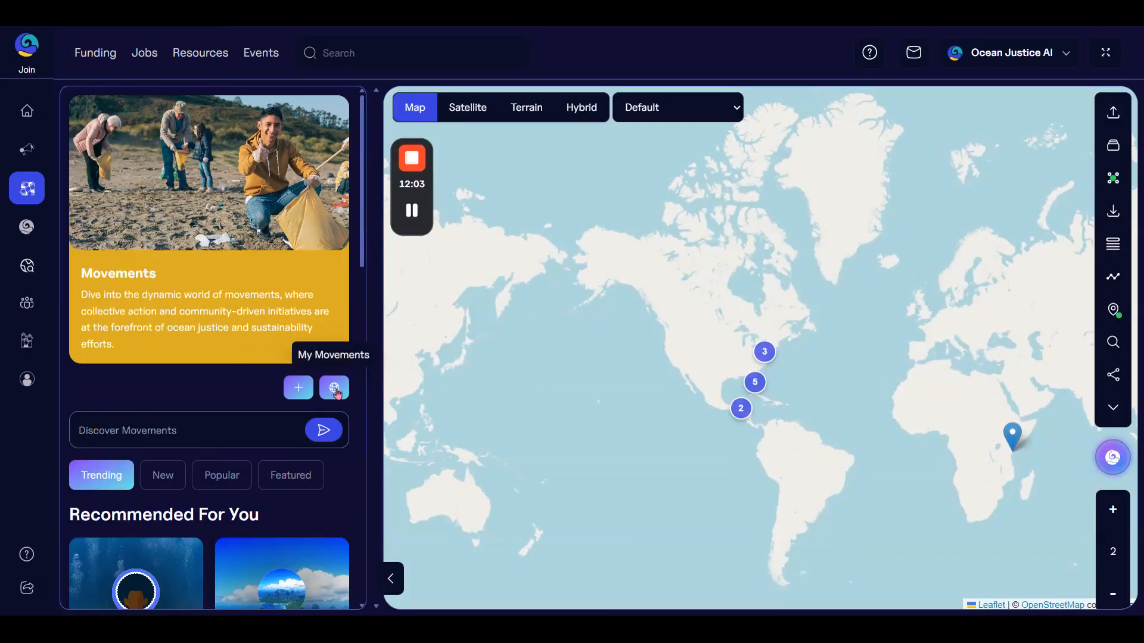
click(335, 389)
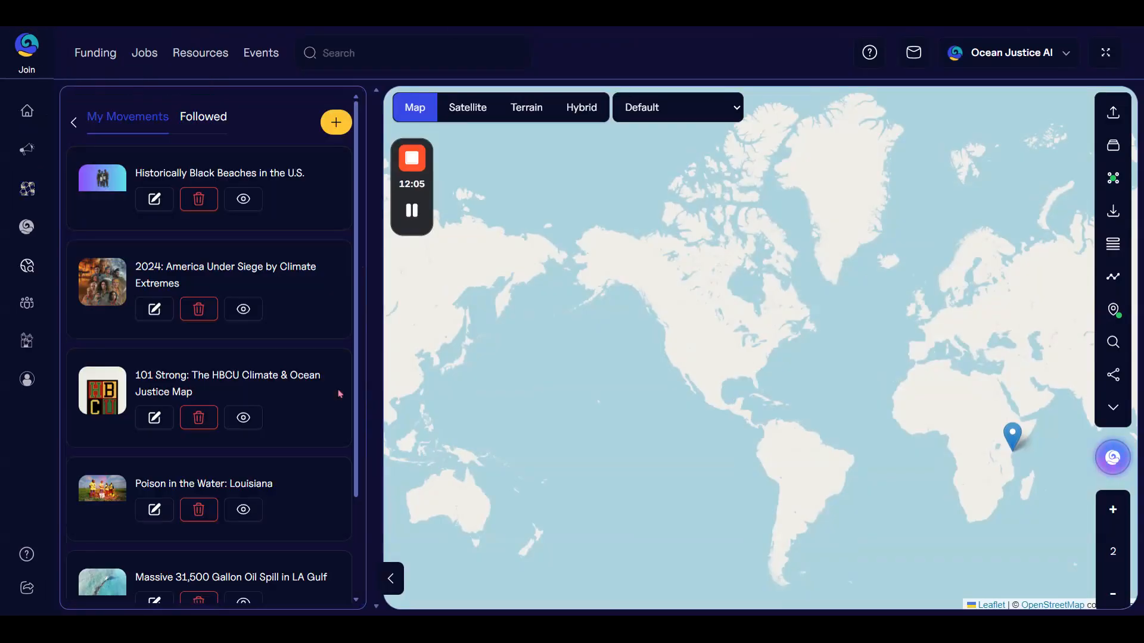
scroll(278, 311, down, 2)
scroll(274, 396, up, 2)
click(203, 119)
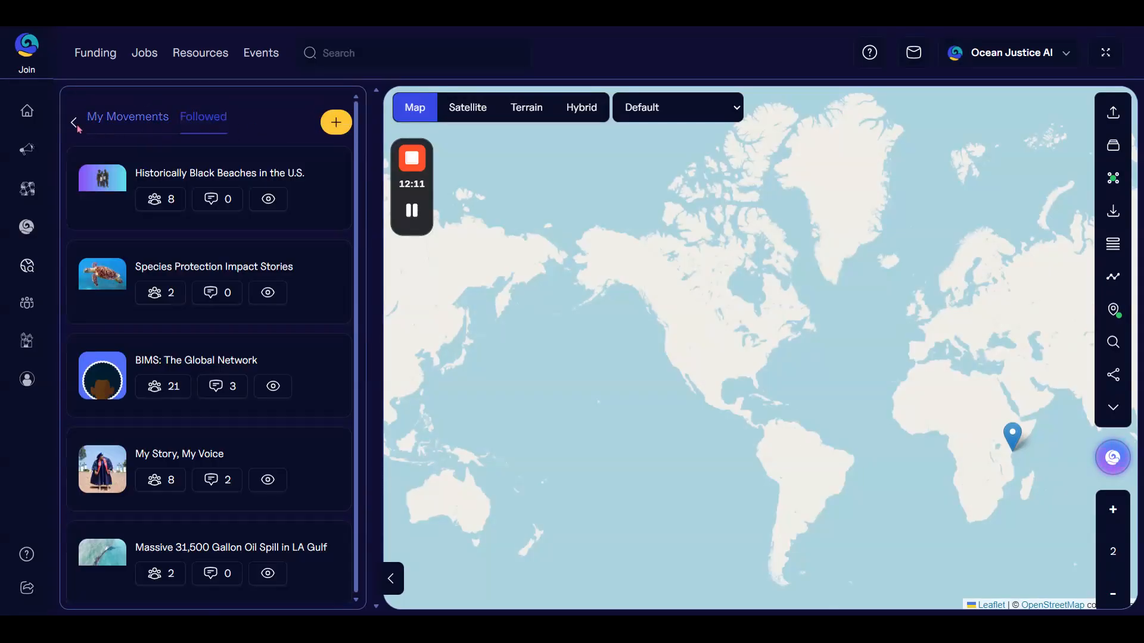
Step: Open the organization's profile and look at its list of movements
mouse_move(28, 439)
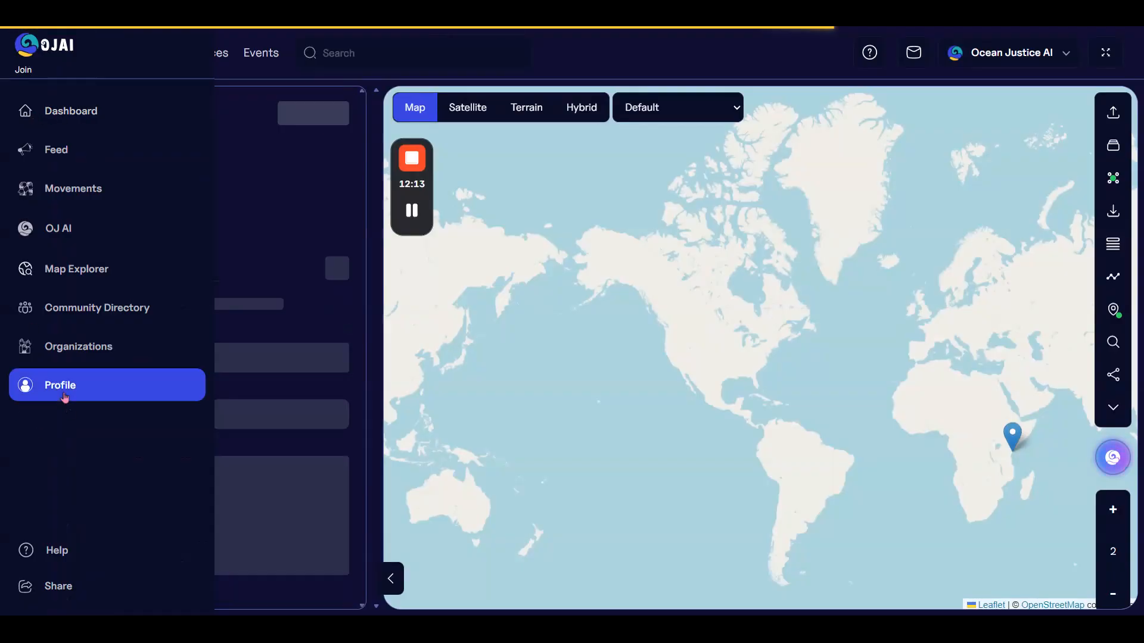
click(105, 397)
click(190, 509)
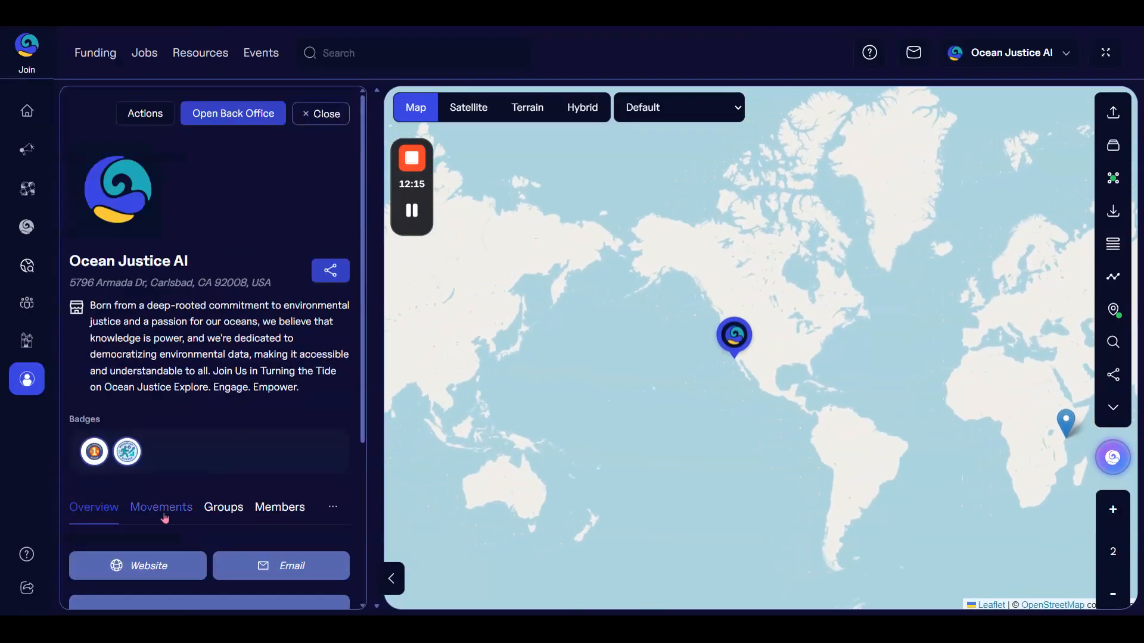
scroll(194, 588, down, 6)
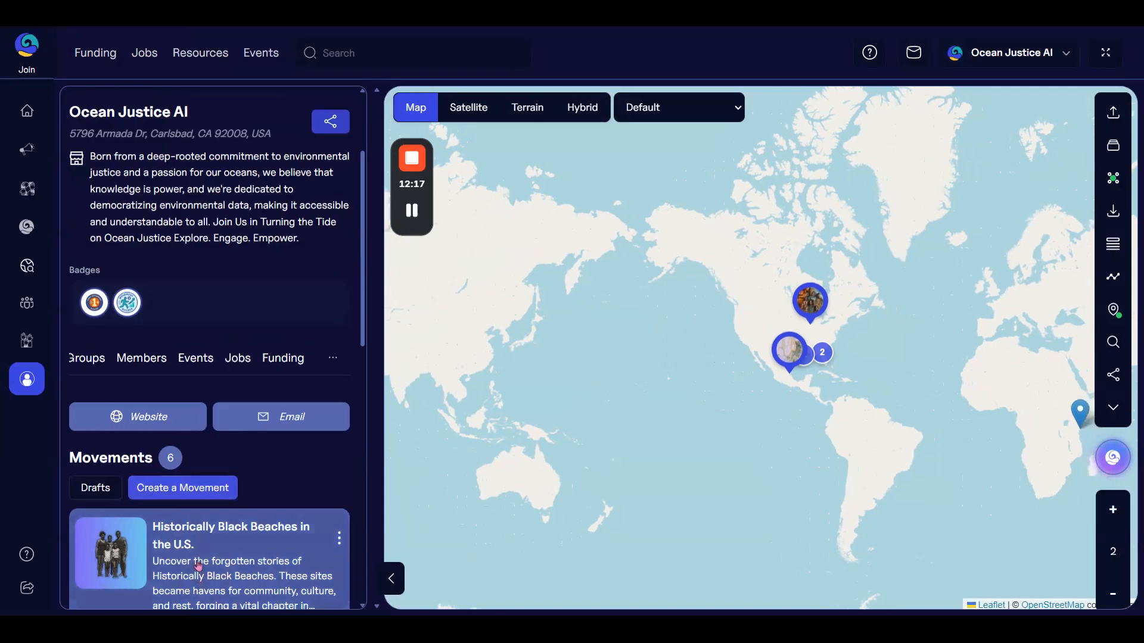